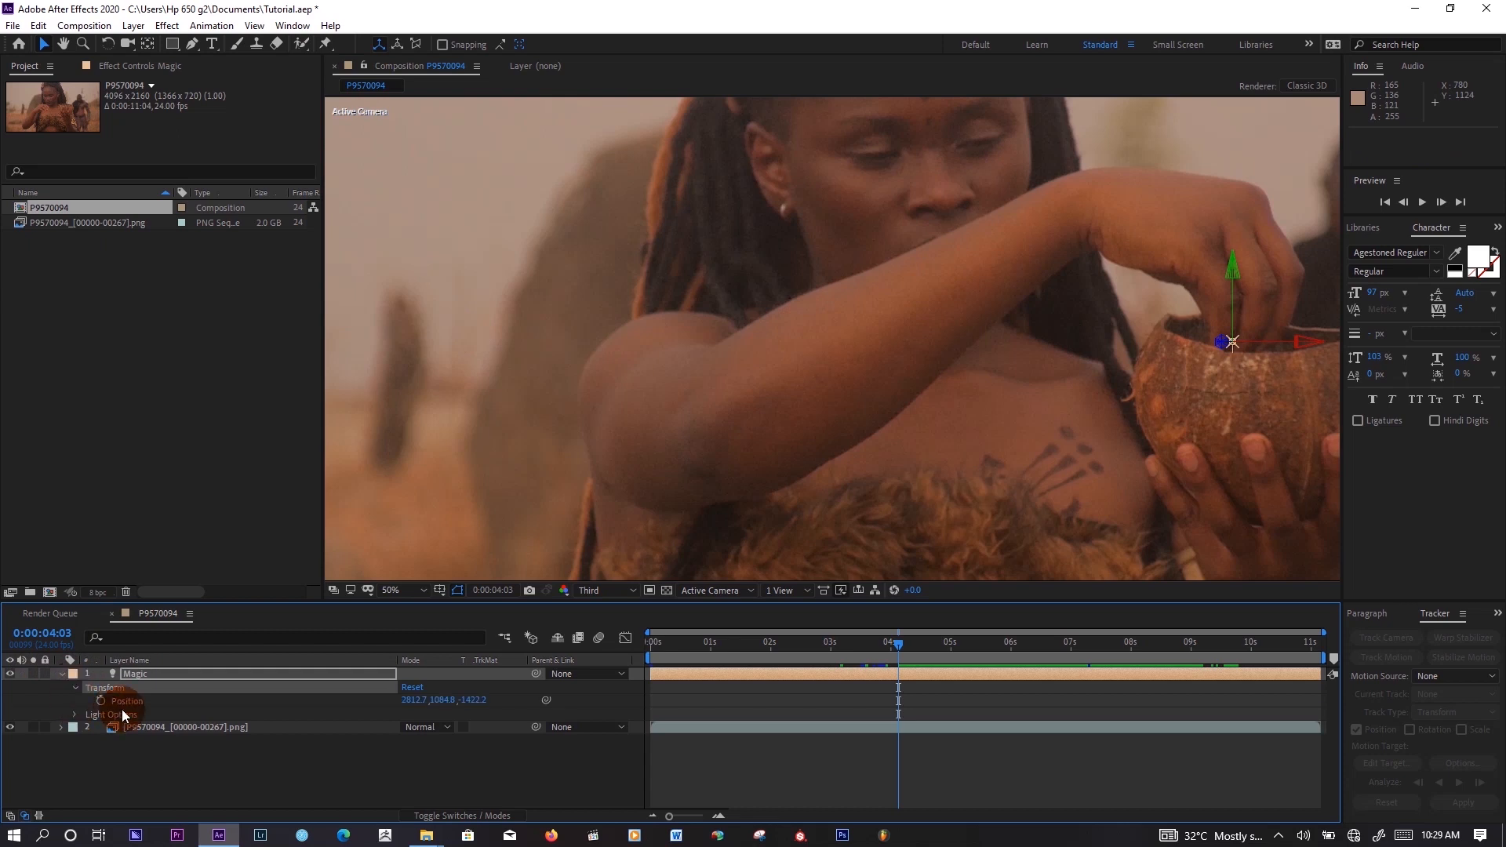
# - Enable position keyframing on the Magic light at 0:00:04:03 and keyframe it to follow the woman's hand from the bowl across her face
pyautogui.click(101, 700)
pyautogui.moveTo(899, 643); pyautogui.dragTo(945, 642)
pyautogui.moveTo(1232, 342); pyautogui.dragTo(1071, 204)
pyautogui.moveTo(942, 643); pyautogui.dragTo(929, 643)
pyautogui.moveTo(1131, 254); pyautogui.dragTo(1189, 277)
pyautogui.moveTo(929, 643); pyautogui.dragTo(916, 645)
pyautogui.moveTo(1212, 310); pyautogui.dragTo(1209, 327)
pyautogui.moveTo(915, 644); pyautogui.dragTo(957, 644)
pyautogui.moveTo(1071, 204); pyautogui.dragTo(939, 193)
pyautogui.moveTo(957, 644); pyautogui.dragTo(973, 644)
pyautogui.moveTo(938, 193); pyautogui.dragTo(766, 221)
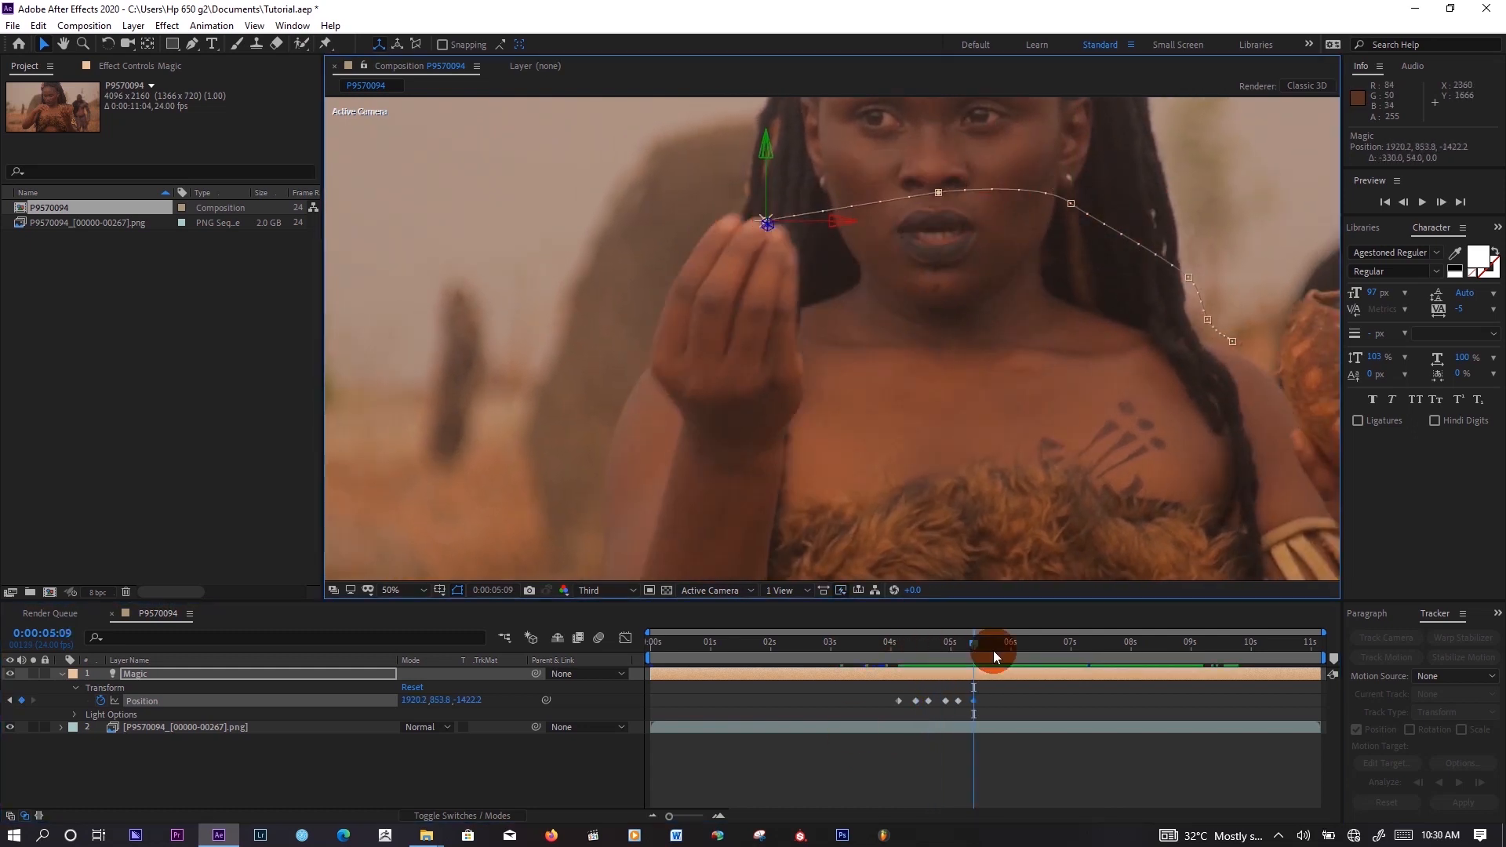
pyautogui.moveTo(973, 643); pyautogui.dragTo(990, 644)
pyautogui.moveTo(766, 222); pyautogui.dragTo(673, 323)
pyautogui.moveTo(991, 644); pyautogui.dragTo(944, 644)
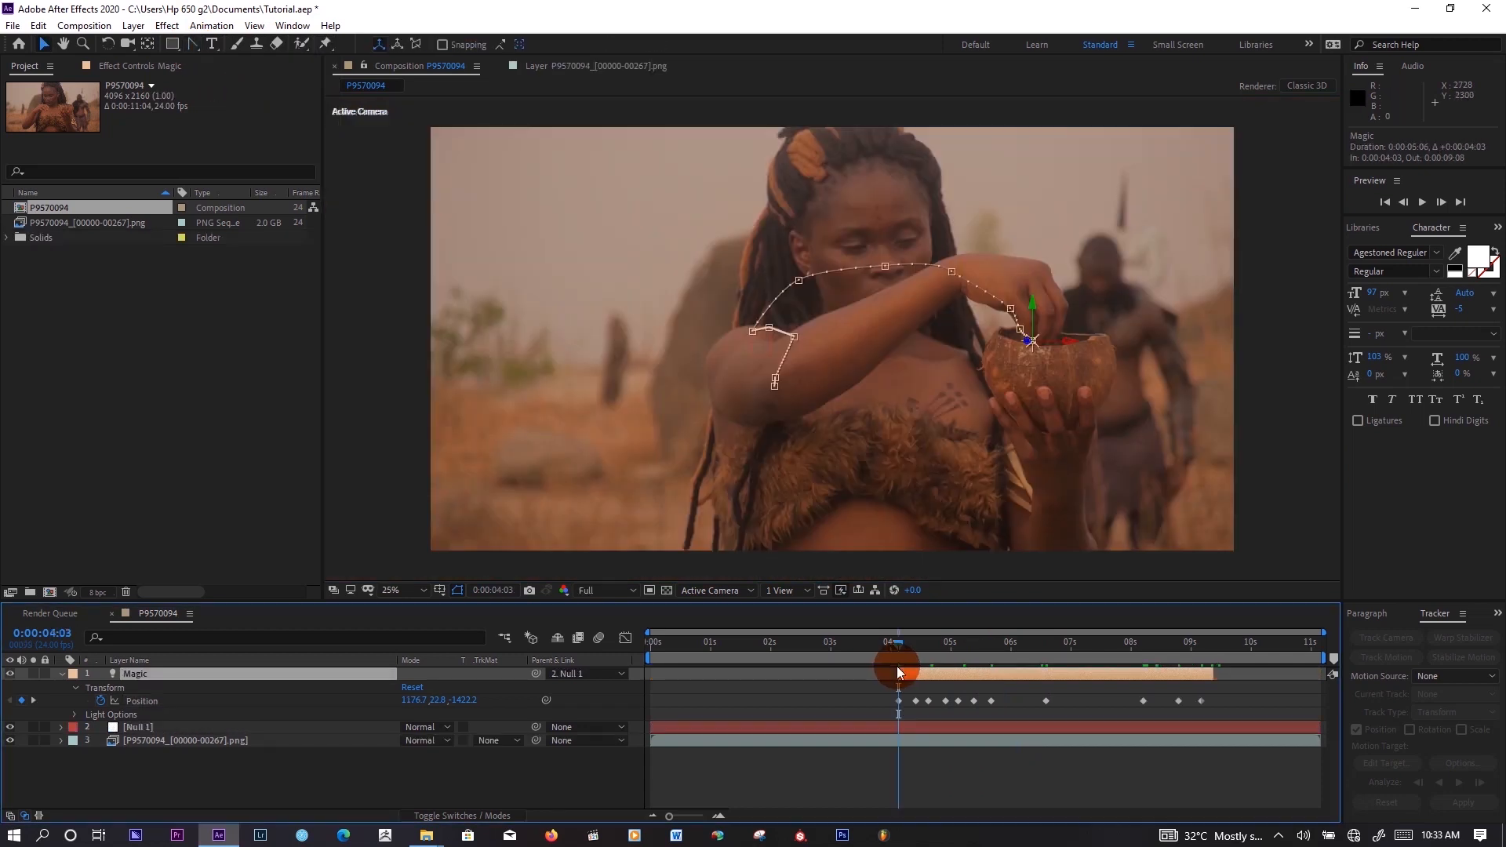
# - Create a green solid at comp size, 4096 x 2160 px, named Medium Green Solid 1
pyautogui.click(1021, 375)
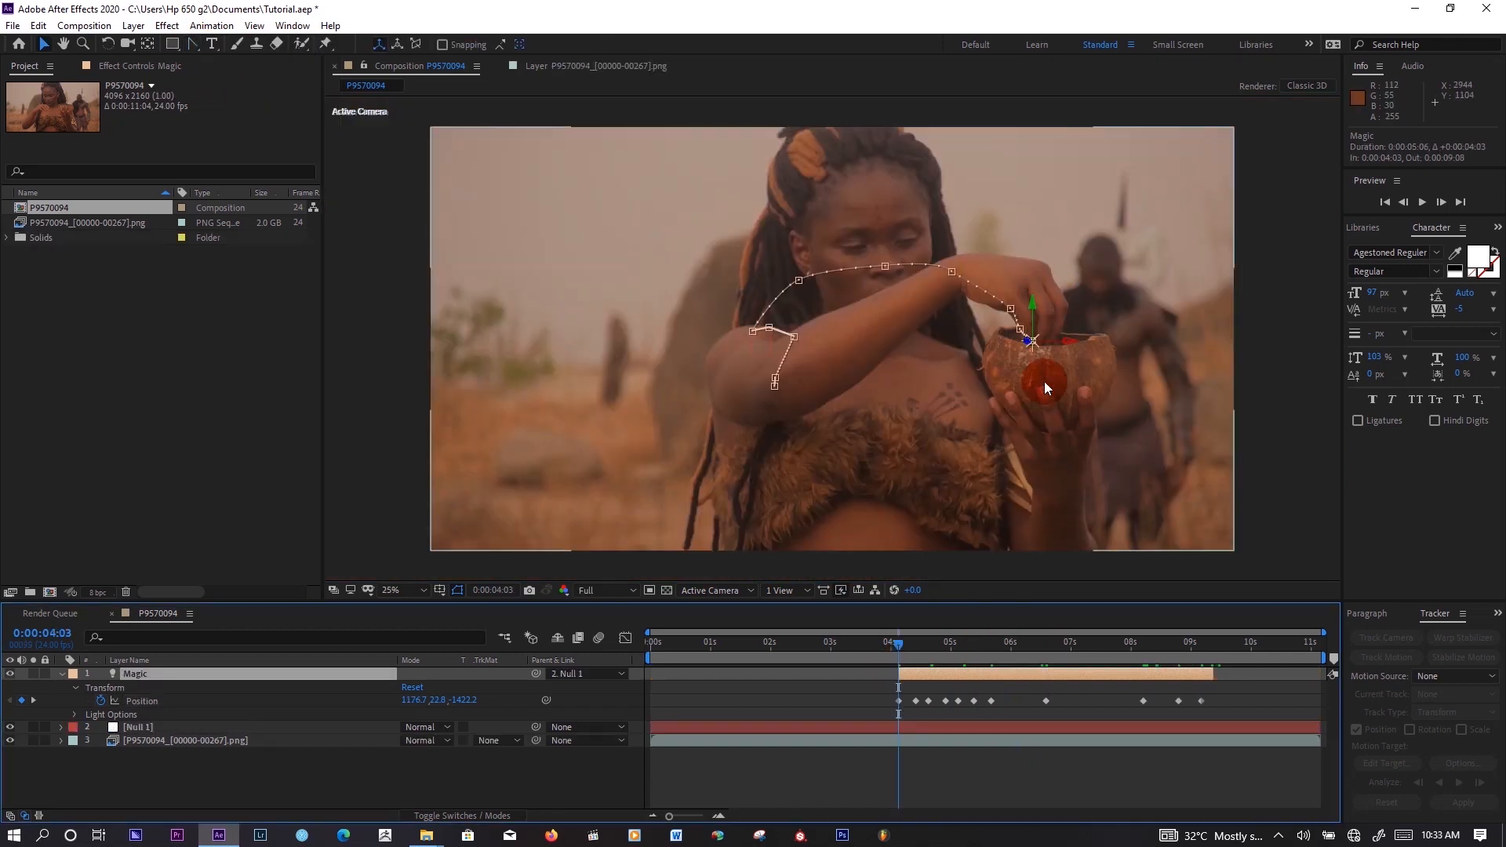
pyautogui.click(406, 496)
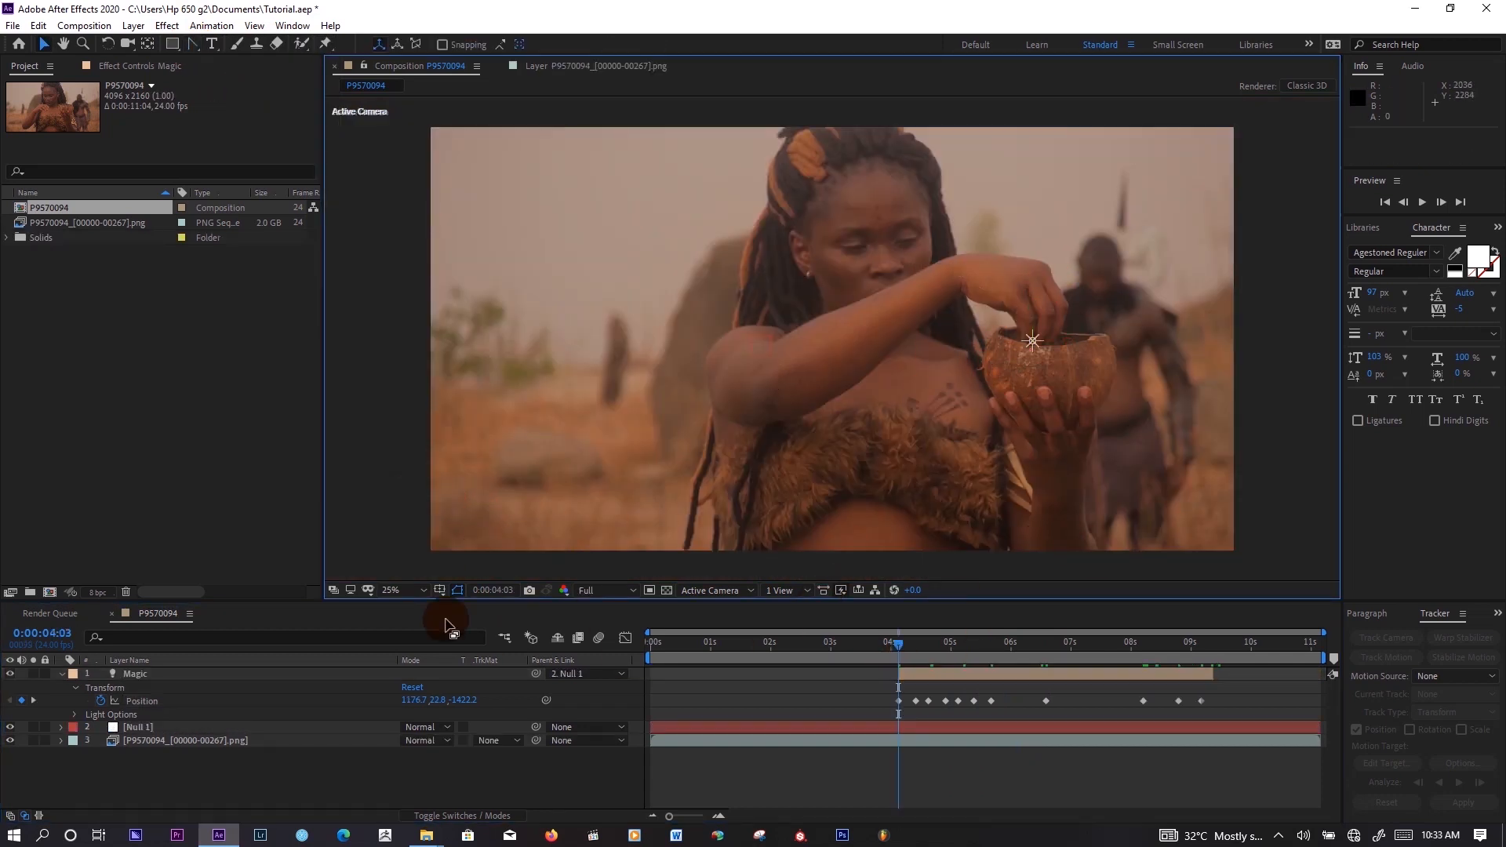
pyautogui.click(303, 7)
pyautogui.hotkey('ctrl', 'y')
pyautogui.click(703, 423)
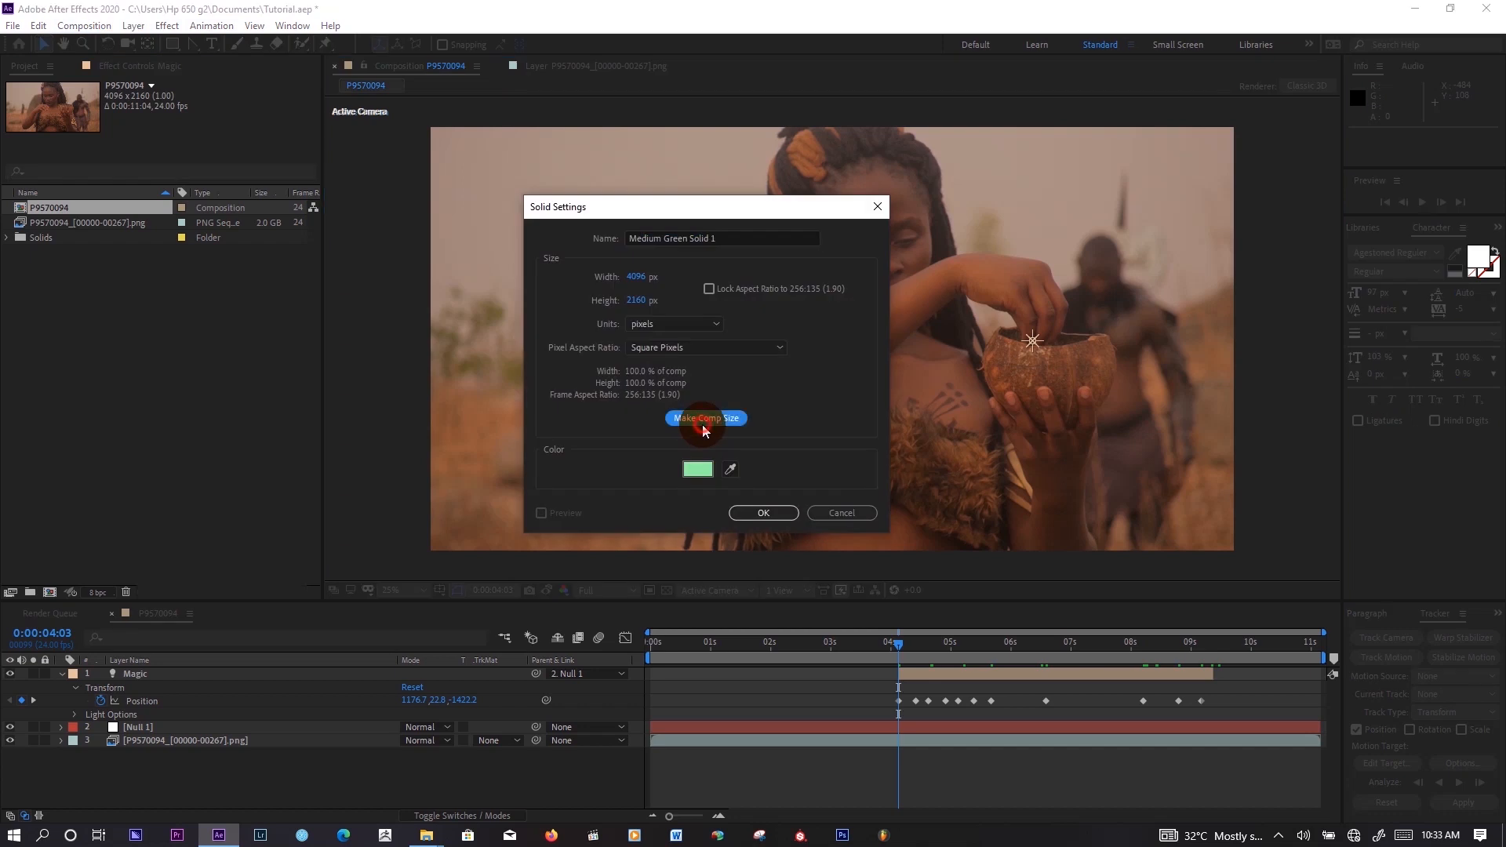
pyautogui.click(745, 510)
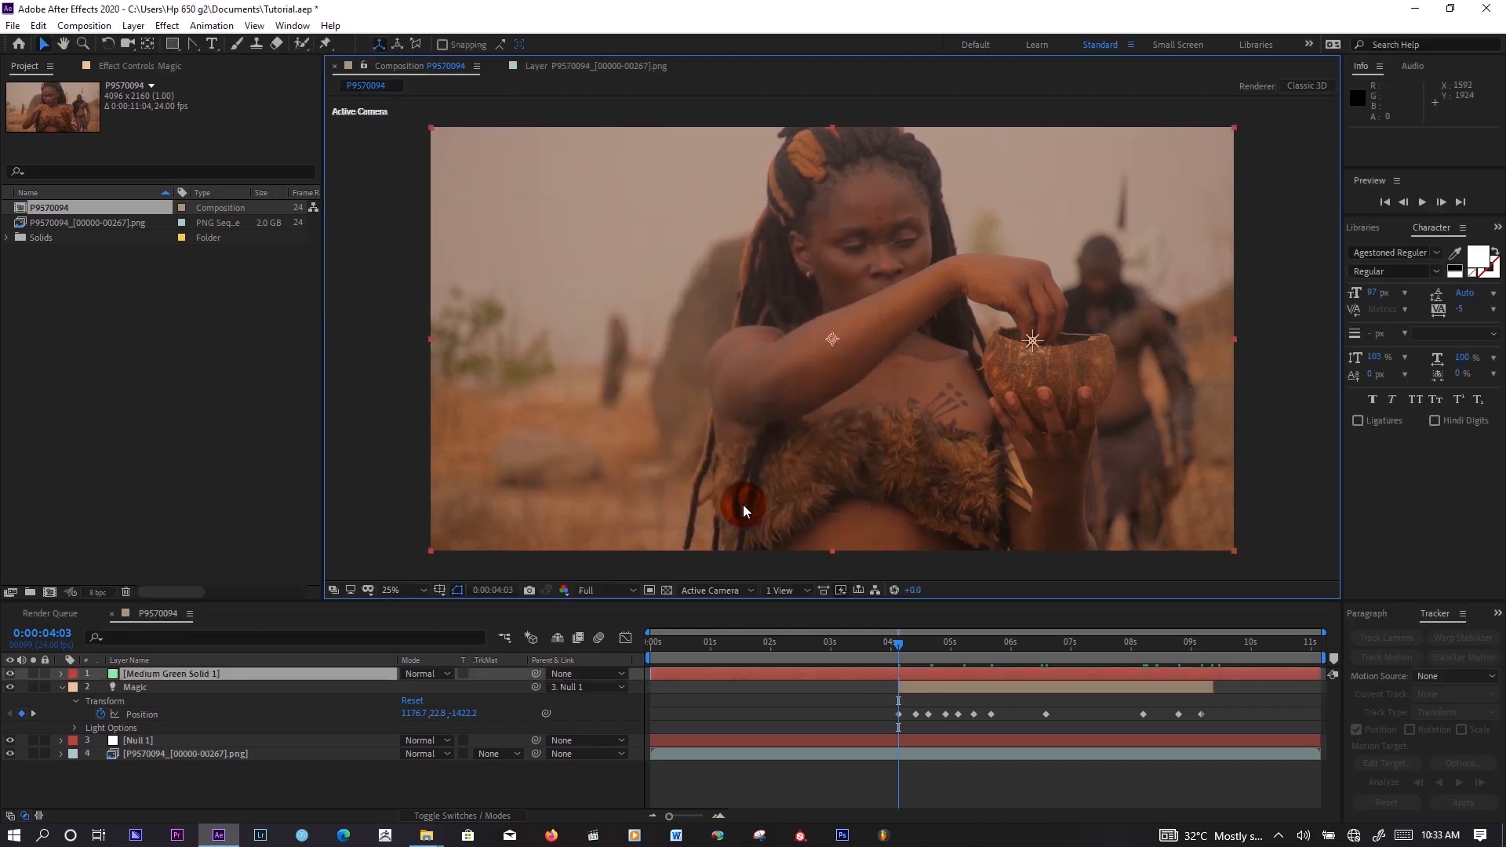
# - Apply the Particular effect to the green solid and scrub the timeline to check the particles
pyautogui.click(167, 25)
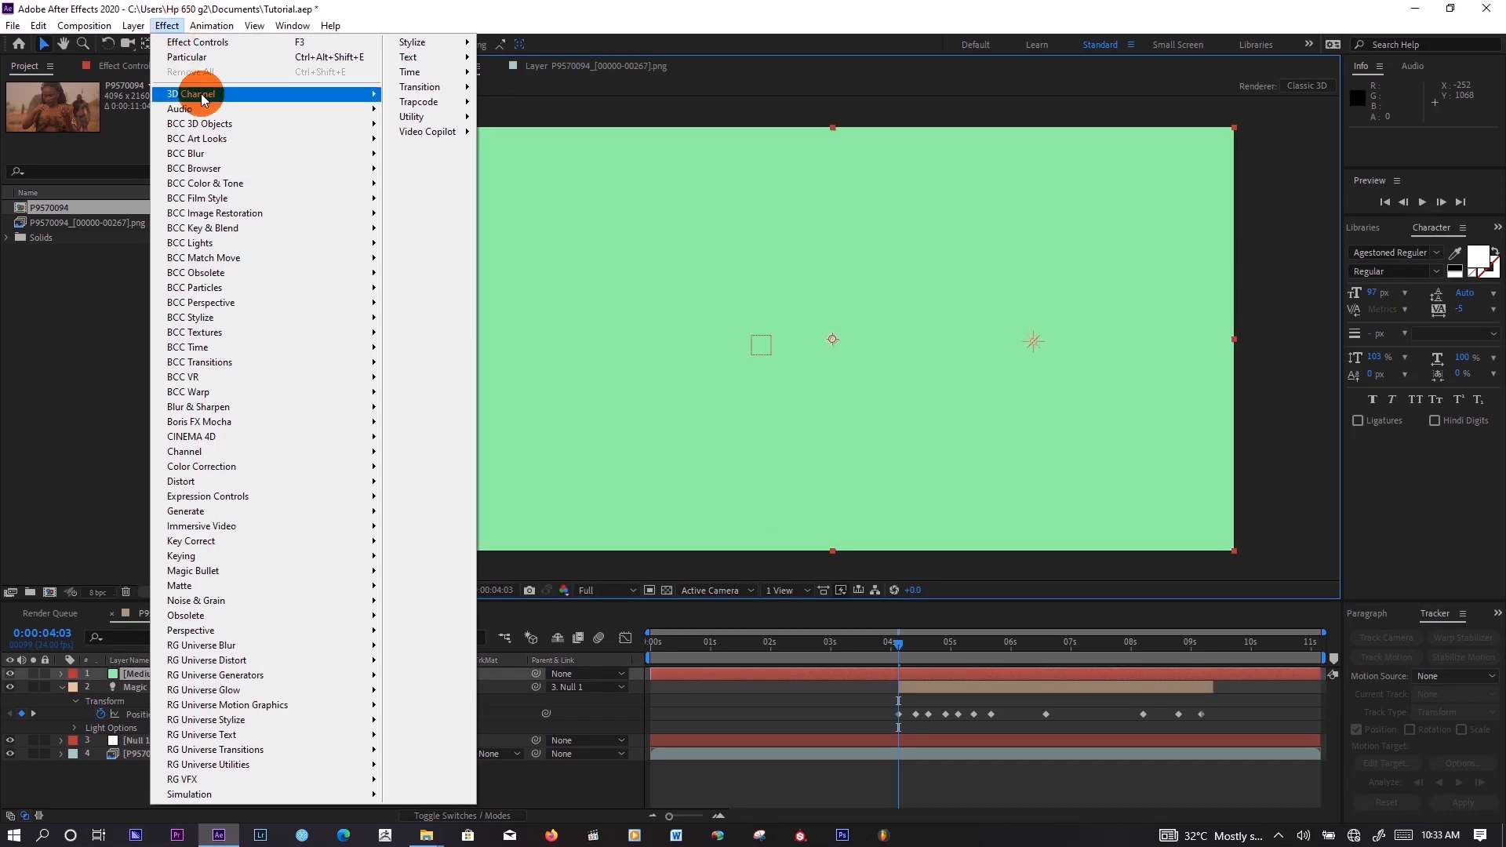
pyautogui.click(343, 57)
pyautogui.moveTo(716, 642); pyautogui.dragTo(792, 638)
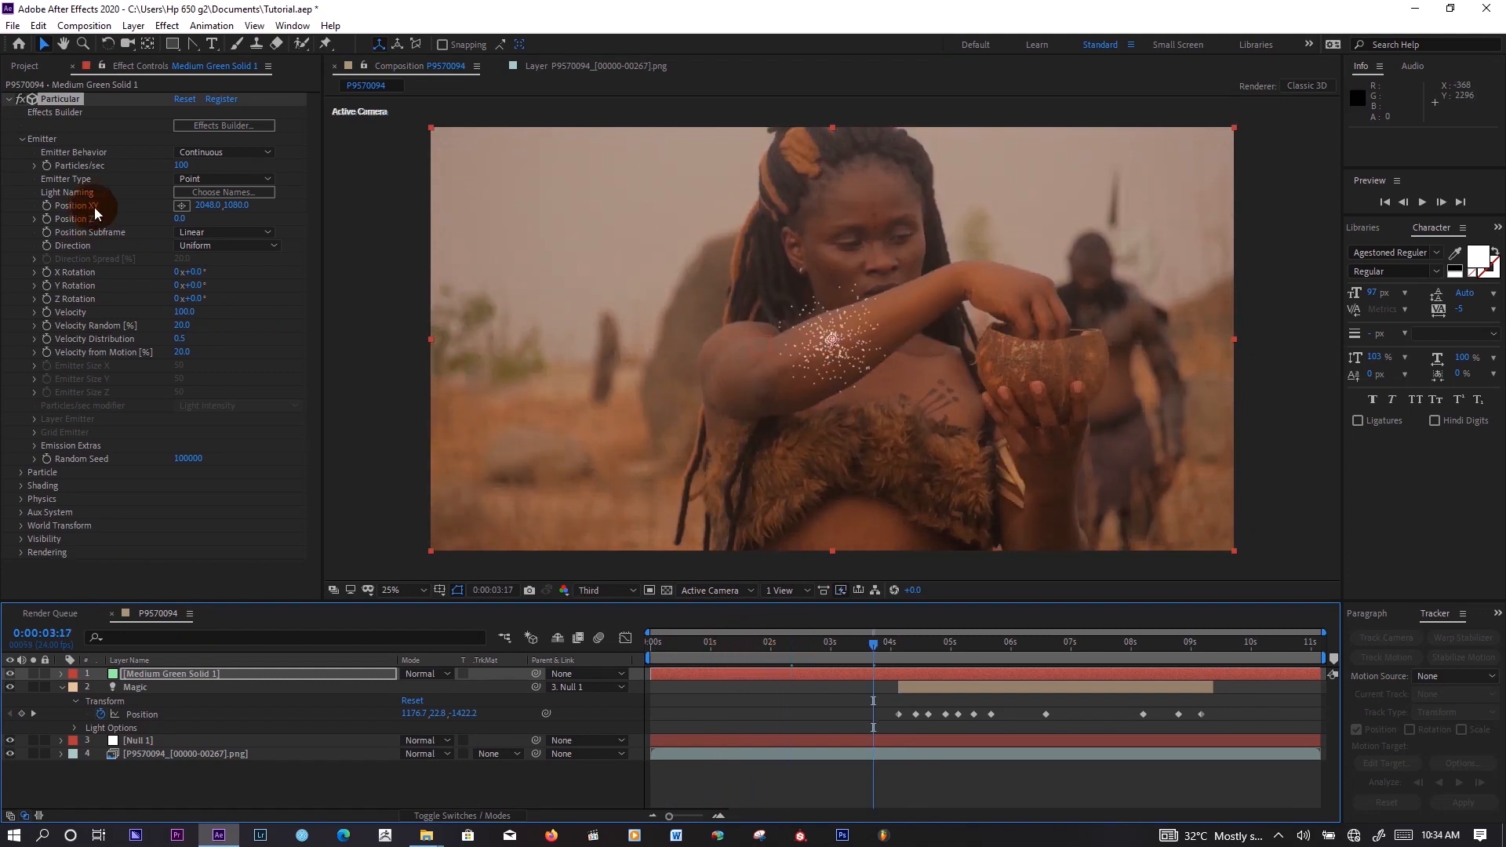
# - Copy the Magic light's layer name and paste it as Particular's light emitter name on the green solid
pyautogui.click(149, 688)
pyautogui.press('Return')
pyautogui.hotkey('ctrl', 'c')
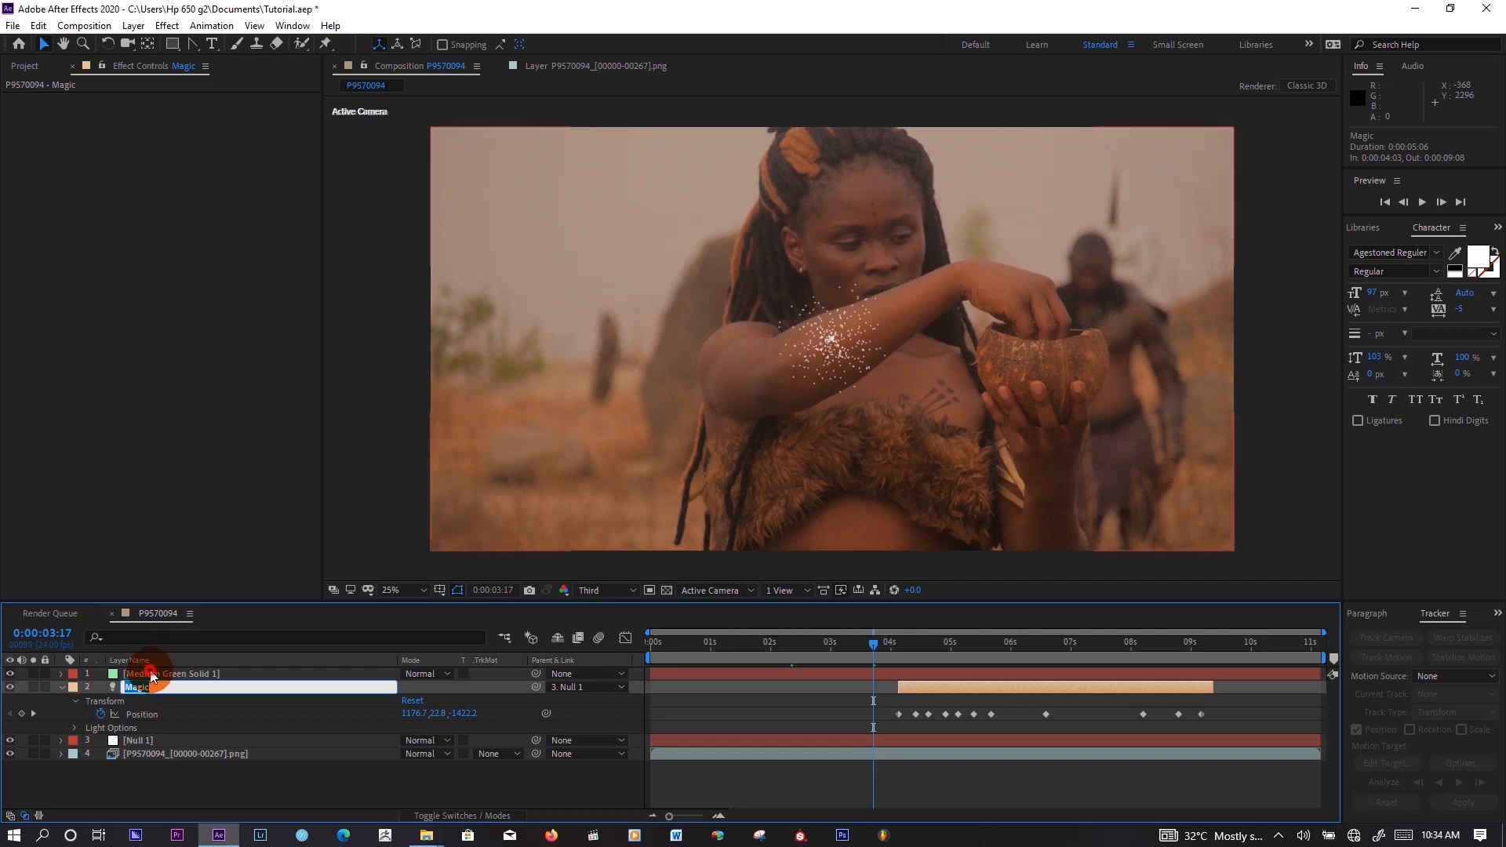
pyautogui.click(151, 674)
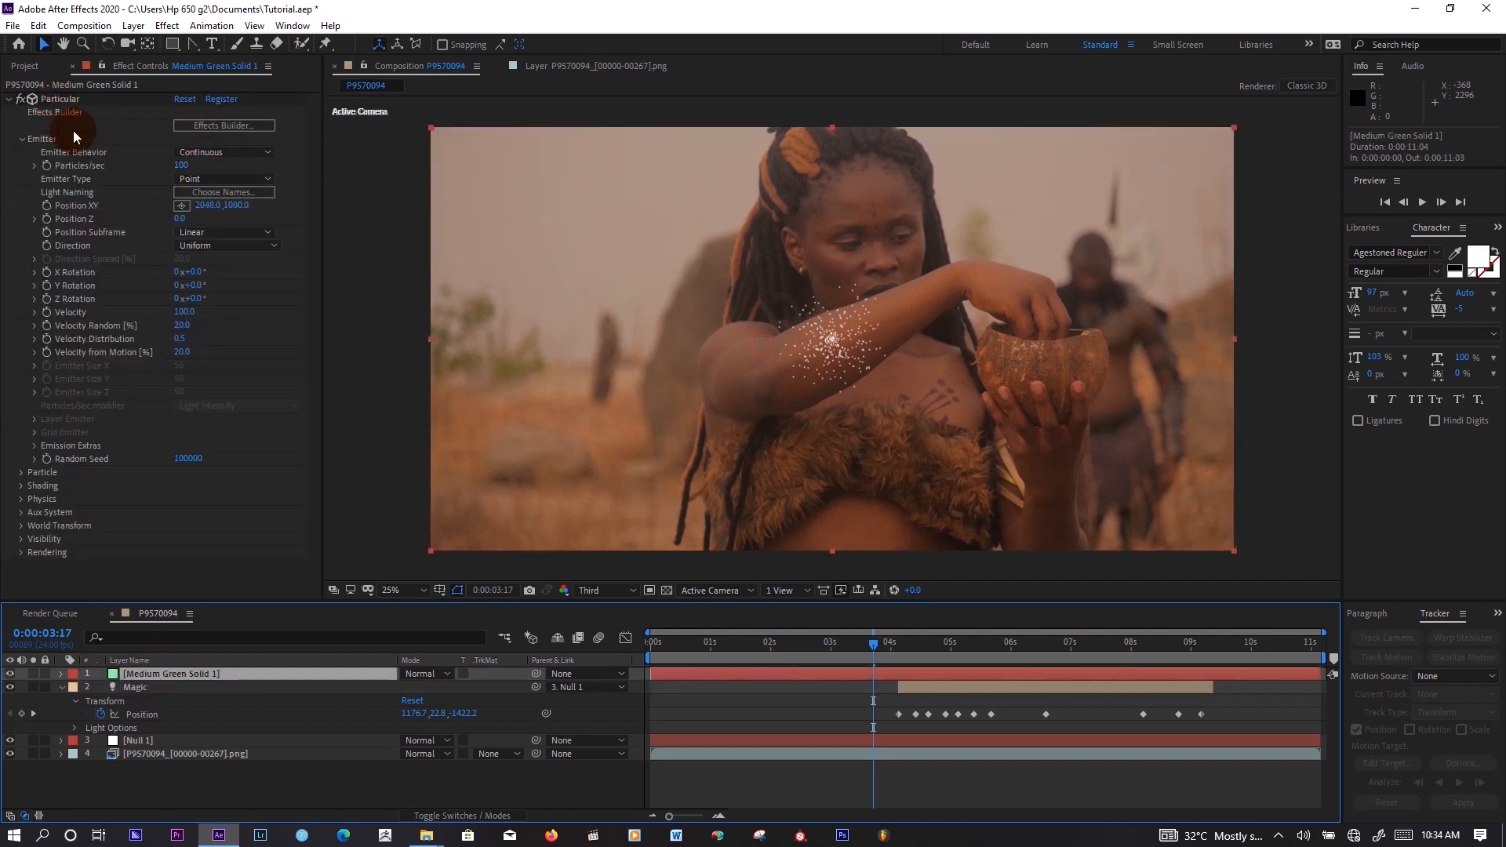
pyautogui.click(199, 191)
pyautogui.rightClick(66, 234)
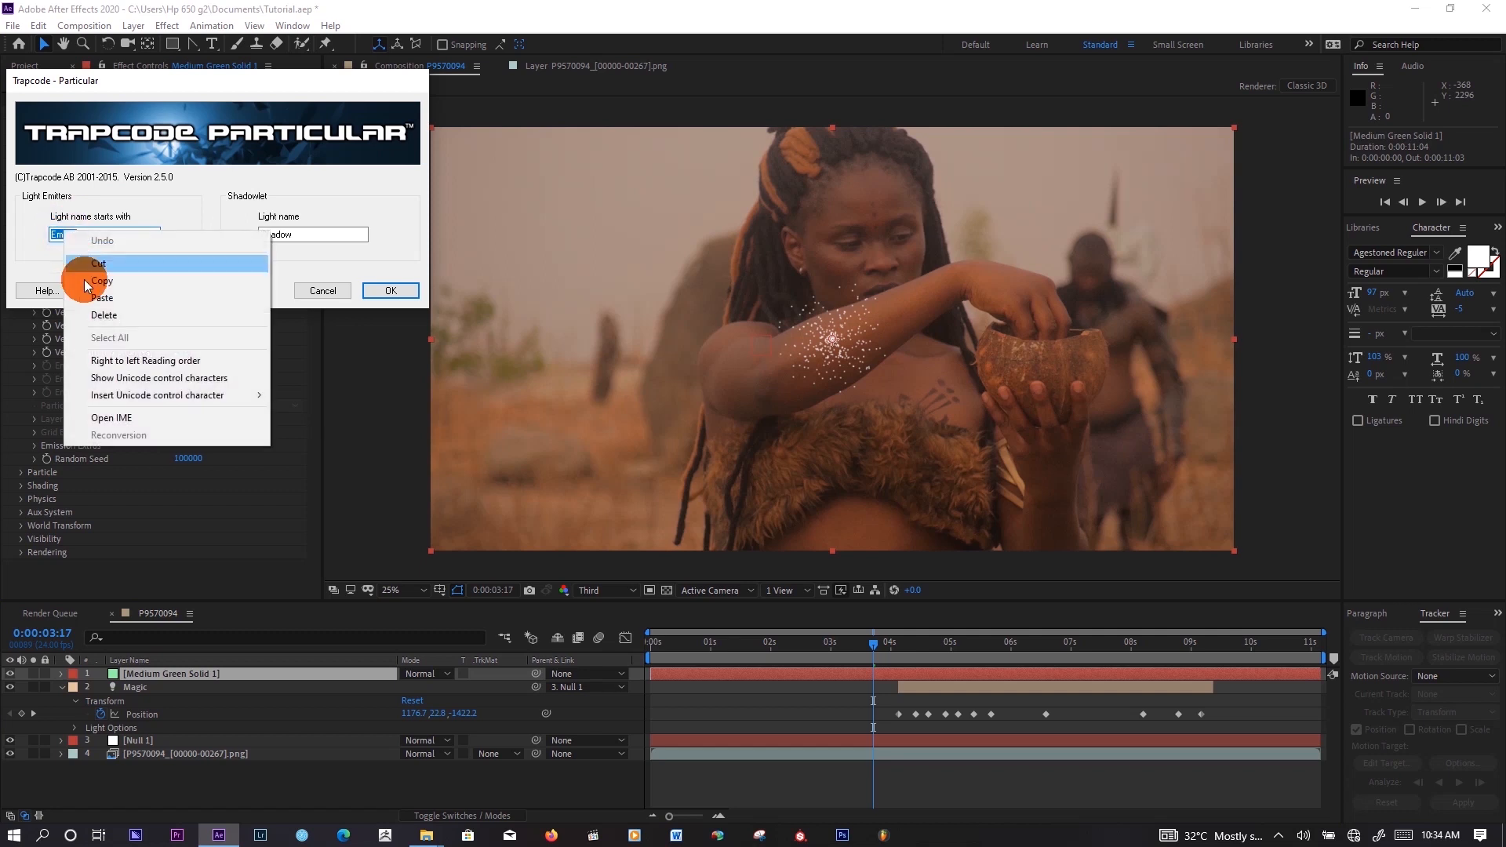
pyautogui.click(96, 296)
pyautogui.click(390, 290)
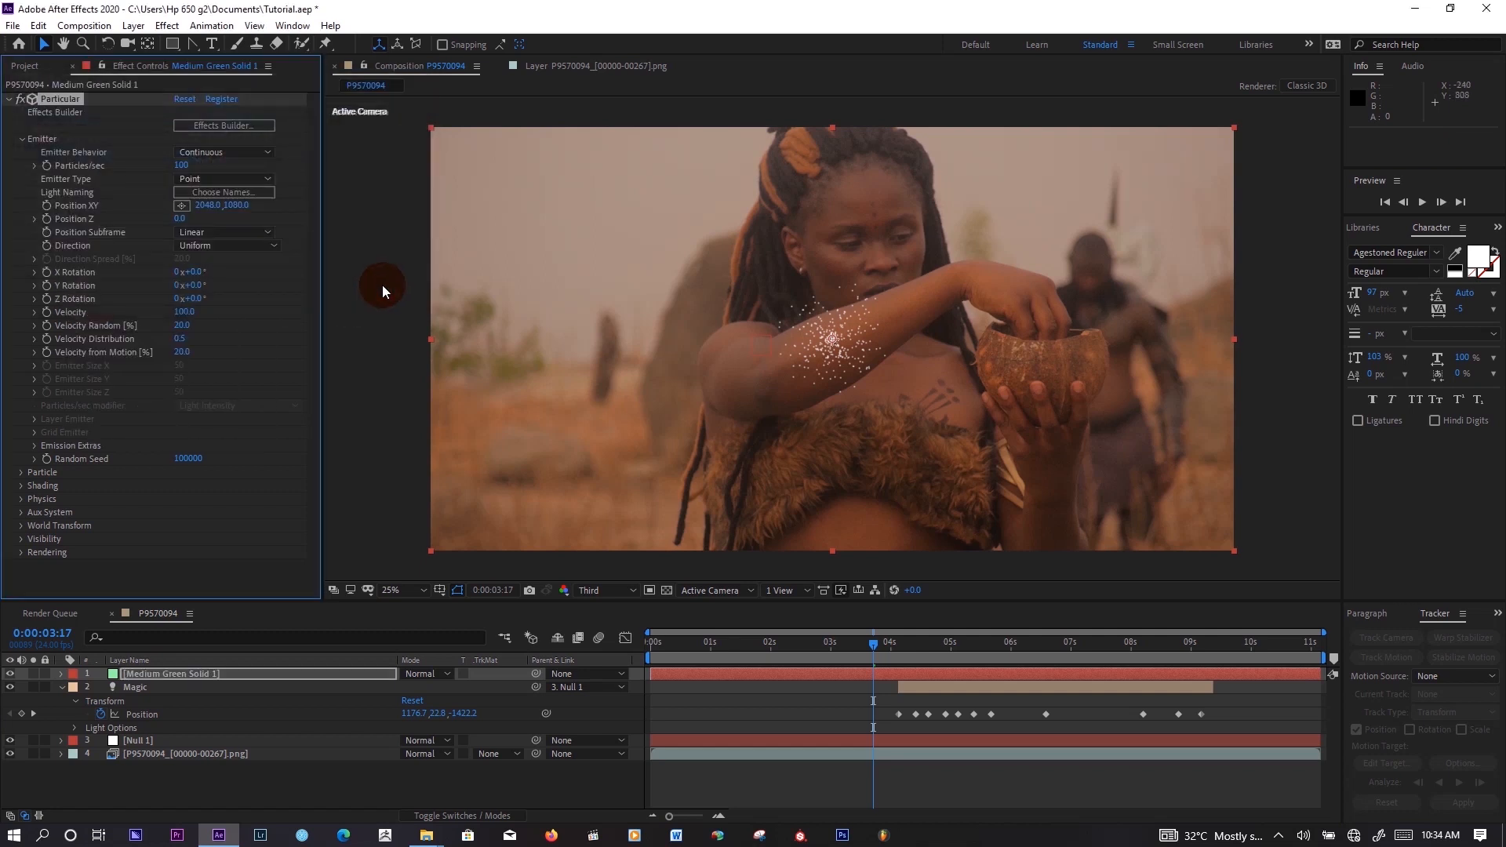
# - Set Particular's emitter type to Light(s) and preview the animation
pyautogui.click(209, 178)
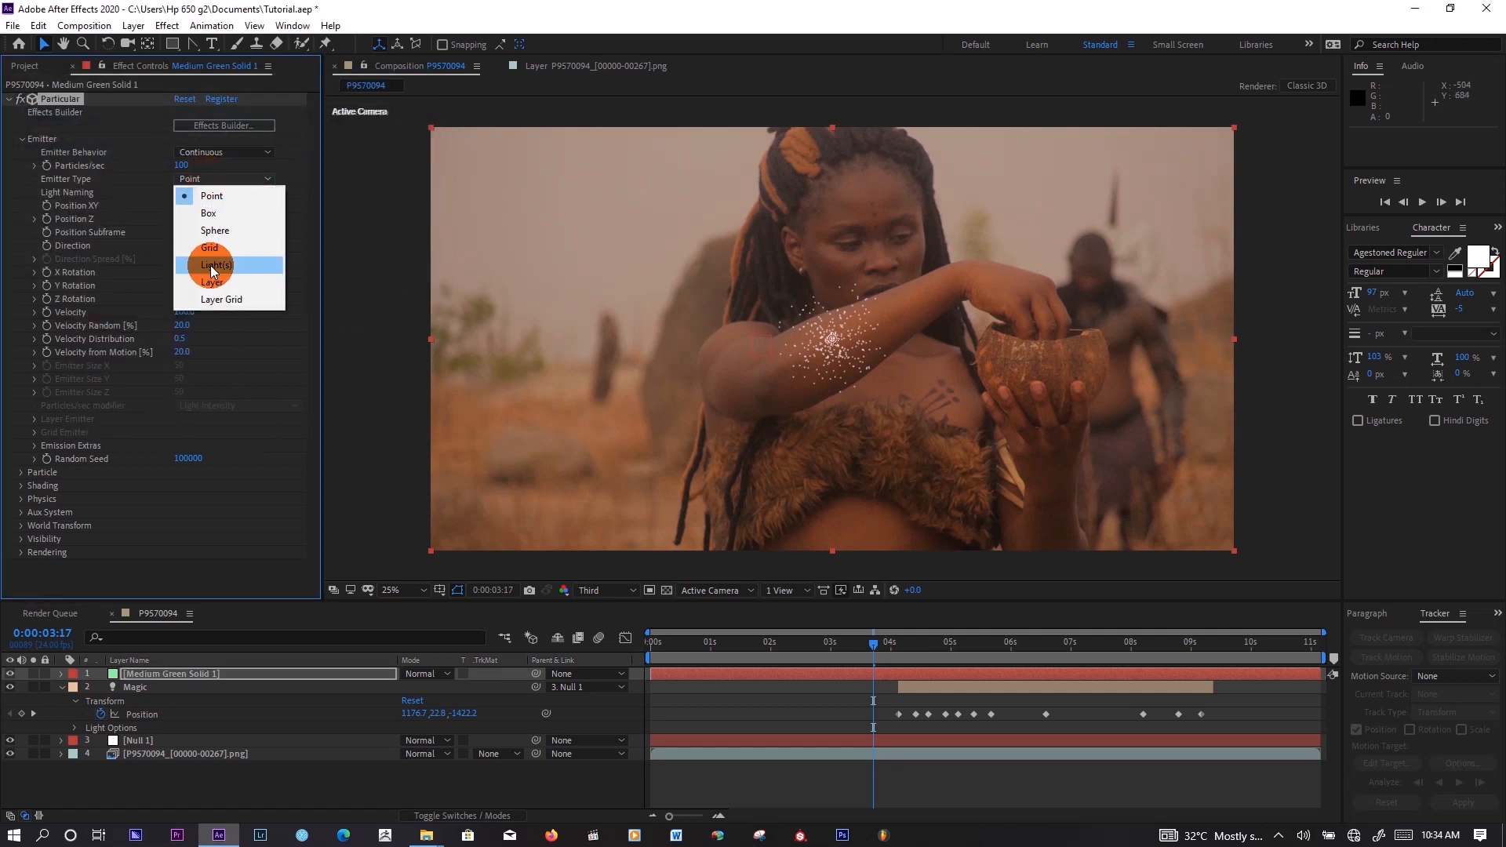
pyautogui.click(211, 265)
pyautogui.press('space')
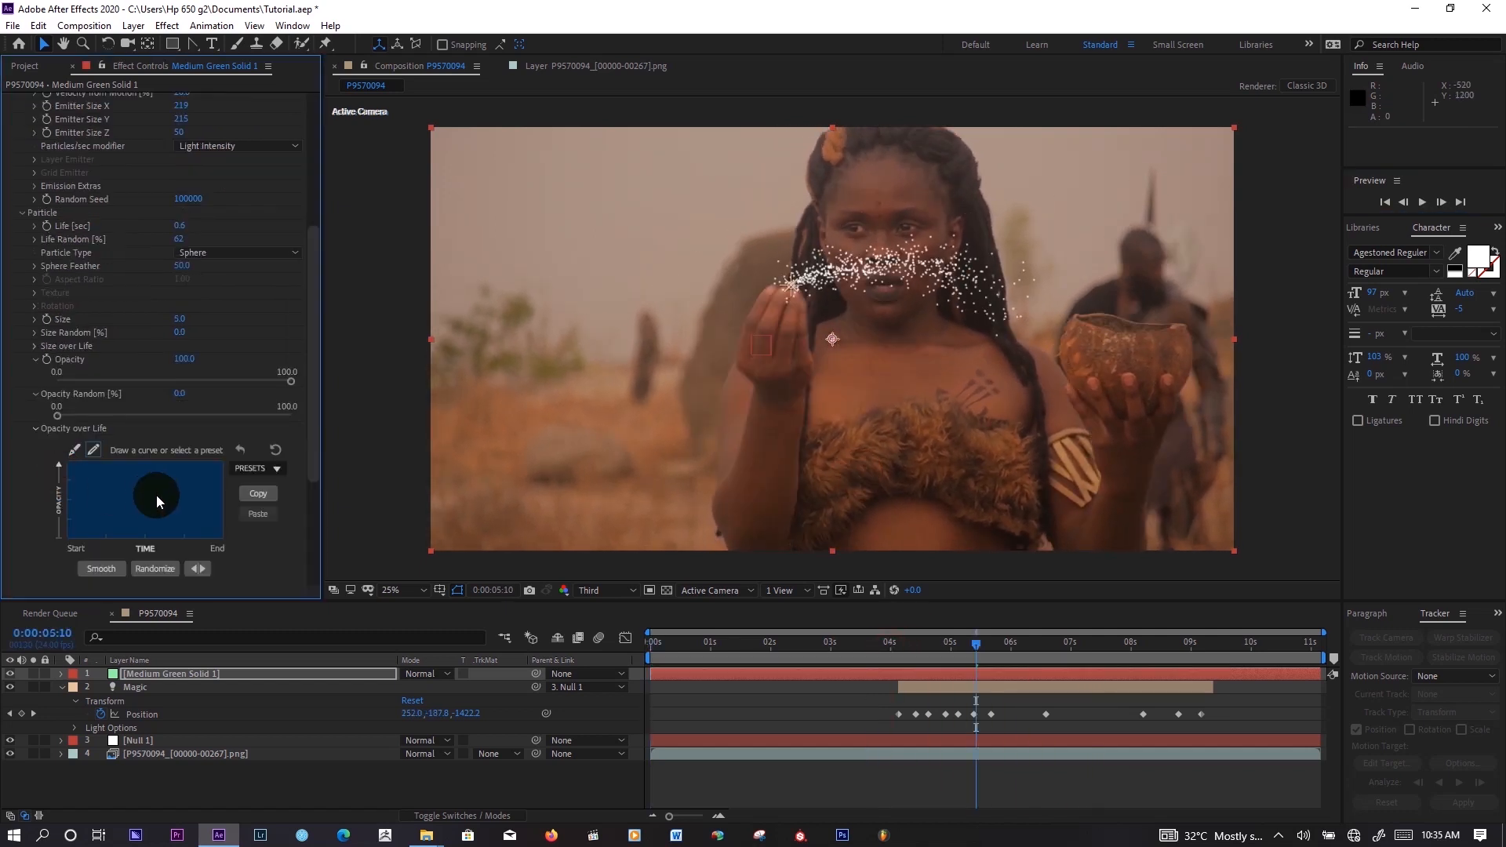
# - Apply the preset curve that fades from full to zero to the particles' Opacity over Life
pyautogui.click(252, 468)
pyautogui.click(252, 552)
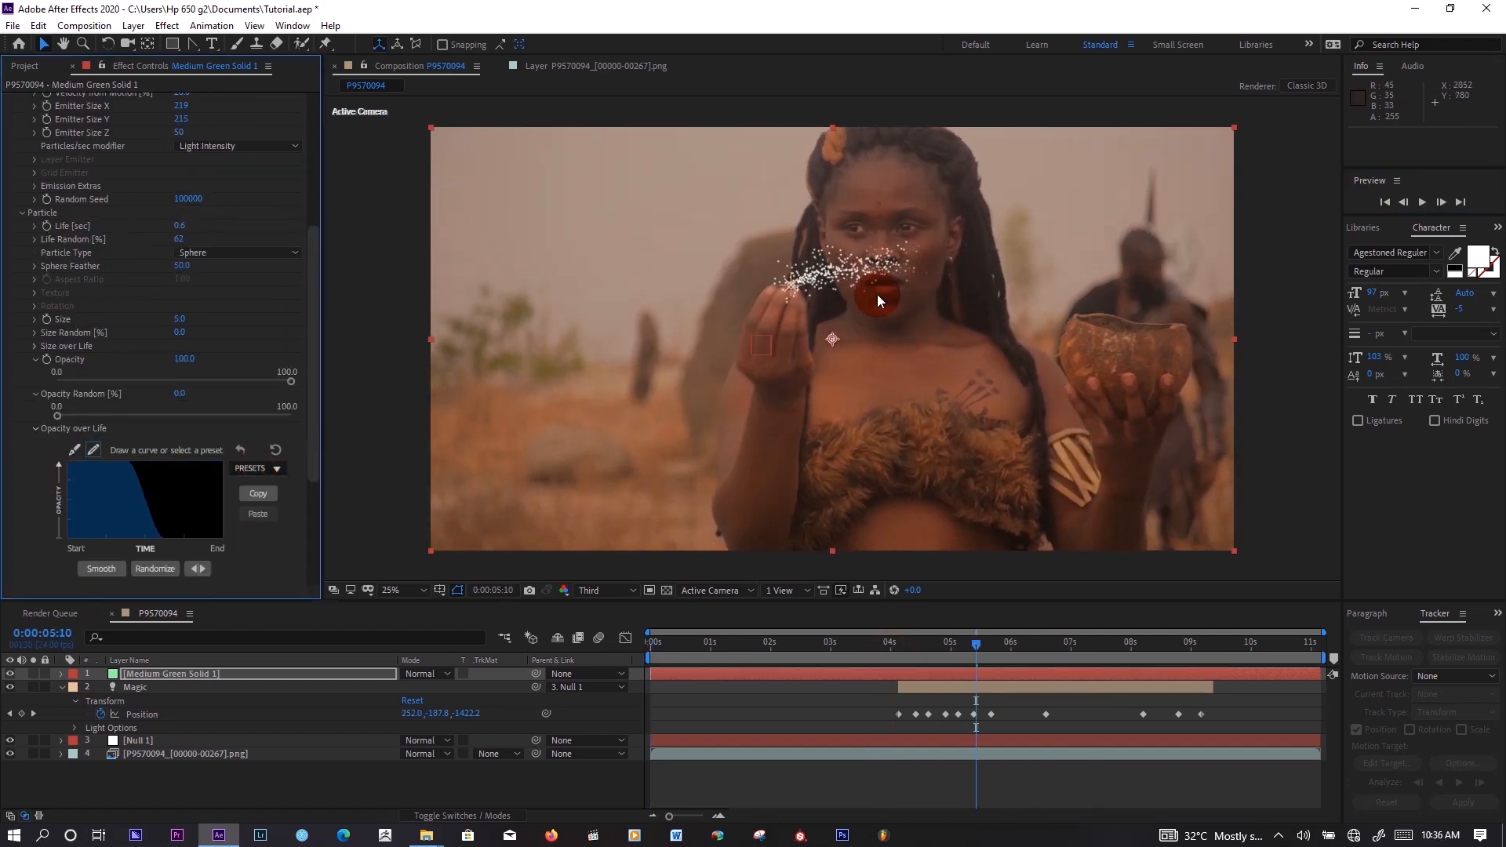
# - Reveal Particular's Particles/sec property in the timeline and add a keyframe of 1000 at 0:00:08:07
pyautogui.moveTo(315, 249); pyautogui.dragTo(316, 133)
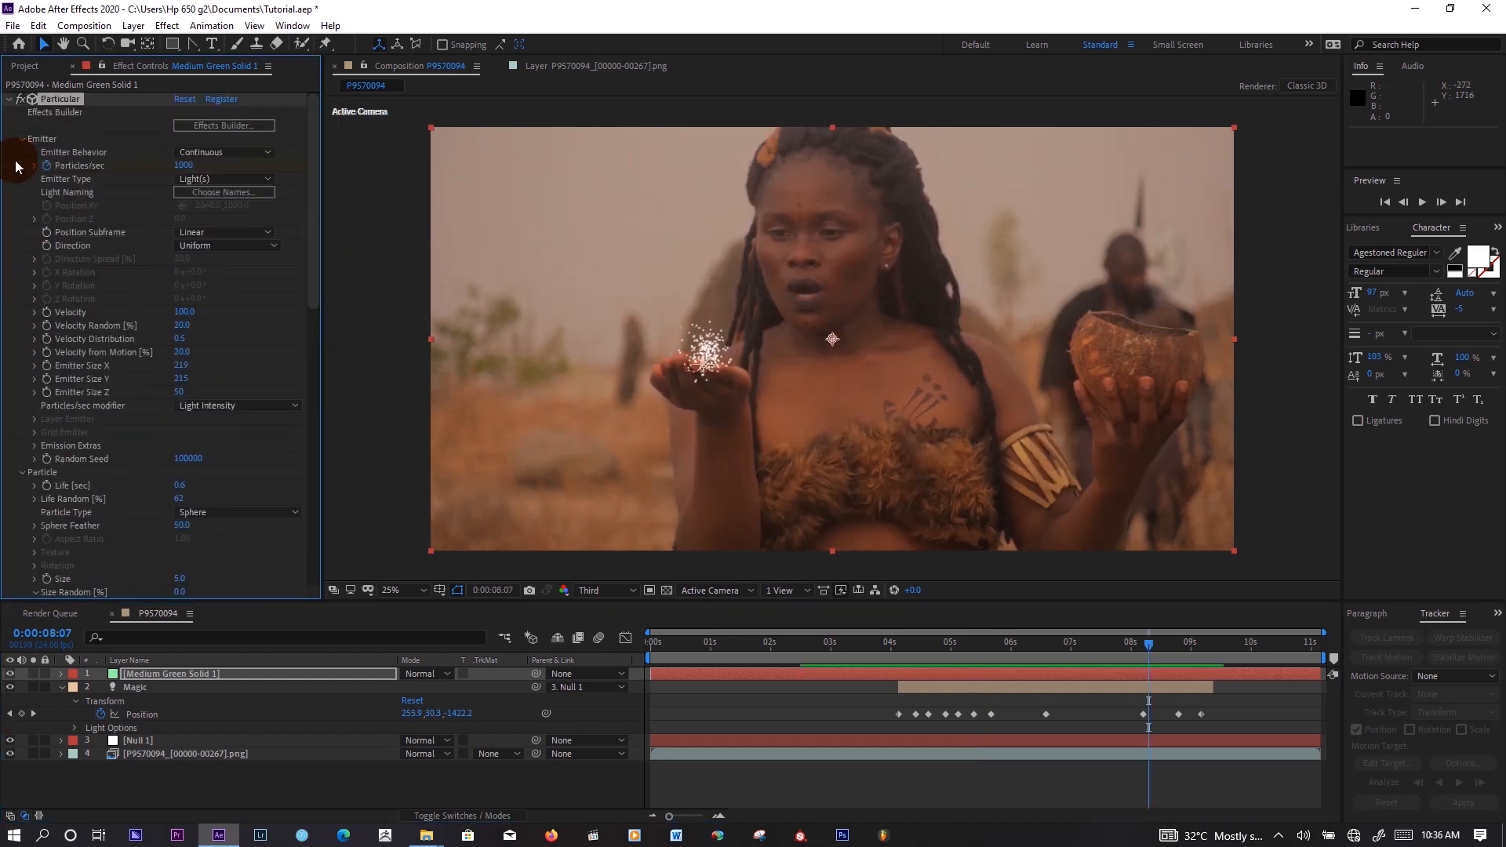
pyautogui.click(34, 165)
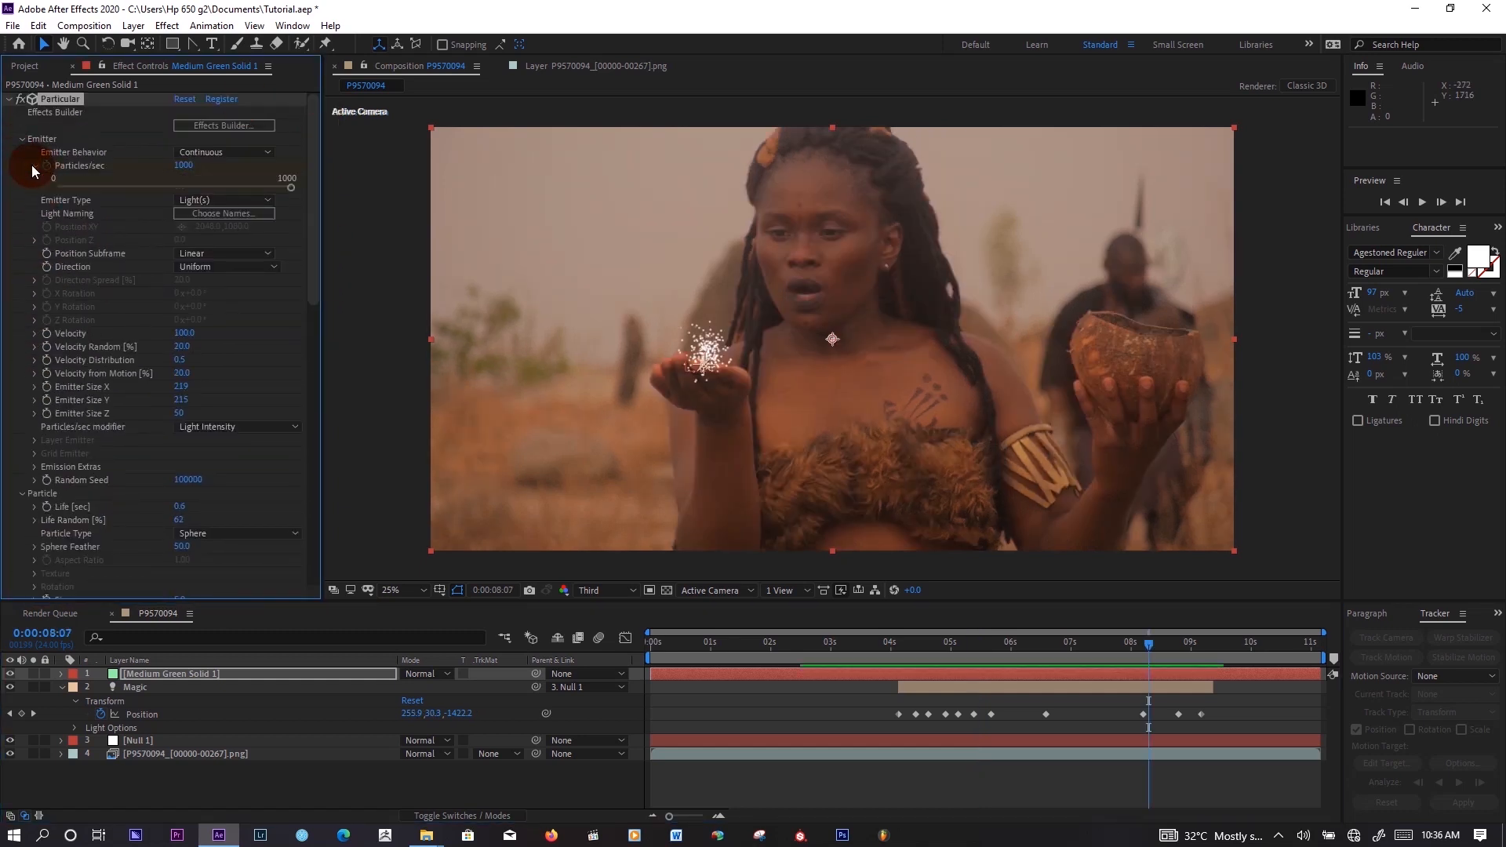
pyautogui.click(60, 672)
pyautogui.click(73, 688)
pyautogui.click(86, 699)
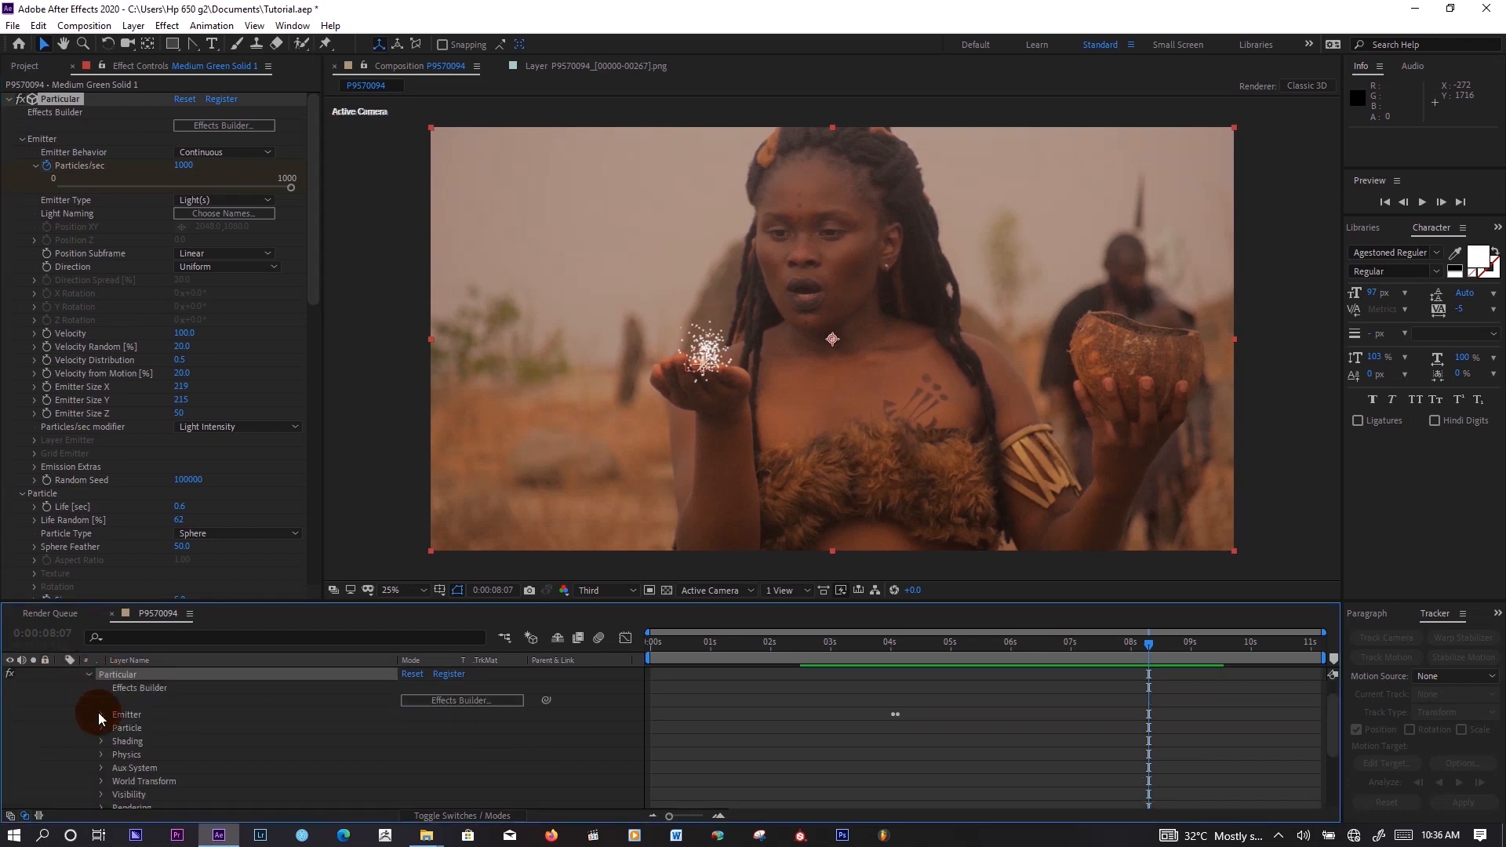
pyautogui.click(100, 715)
pyautogui.click(22, 701)
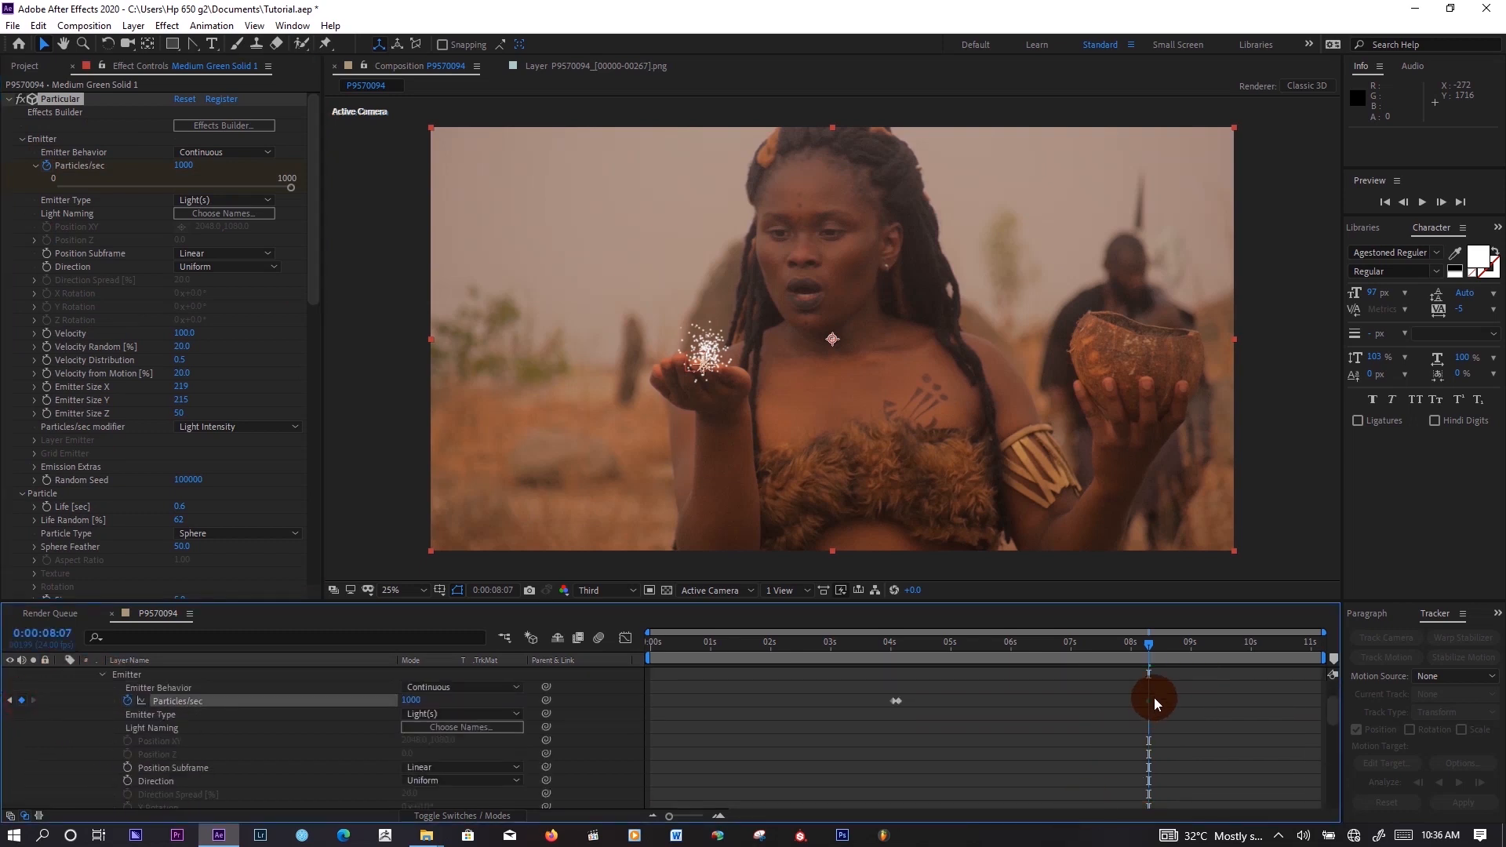
# - Advance eight frames to 0:00:08:15, keyframe Particles/sec at 0, and scrub ahead to check the particles dying out
pyautogui.click(1440, 203)
pyautogui.click(1440, 203)
pyautogui.click(1440, 203)
pyautogui.click(1441, 203)
pyautogui.click(1440, 203)
pyautogui.click(1441, 203)
pyautogui.click(1440, 203)
pyautogui.click(1440, 203)
pyautogui.click(407, 699)
pyautogui.write('0')
pyautogui.press('Return')
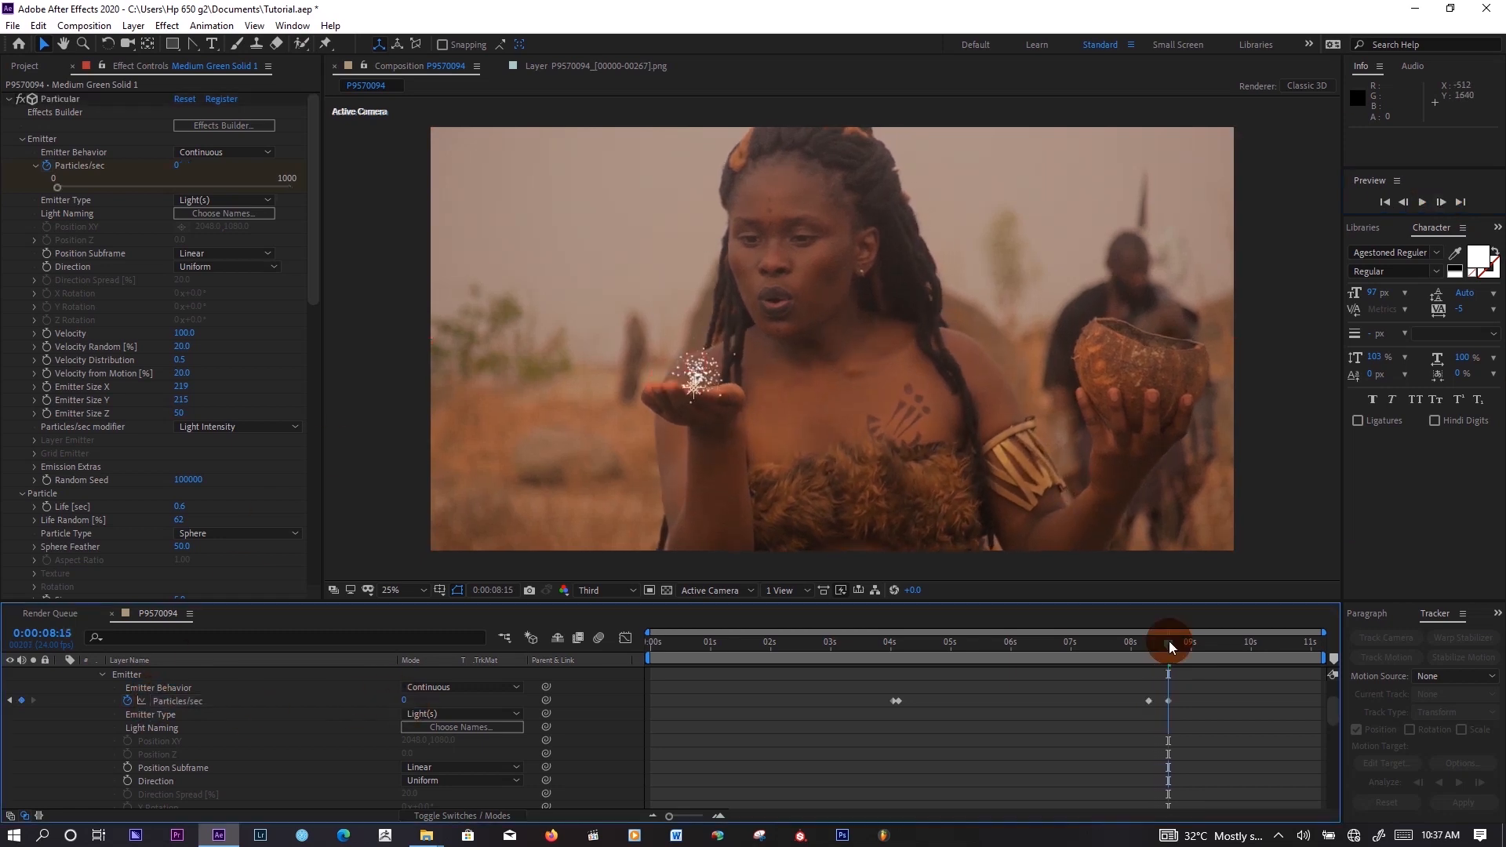
pyautogui.moveTo(1168, 642); pyautogui.dragTo(1178, 642)
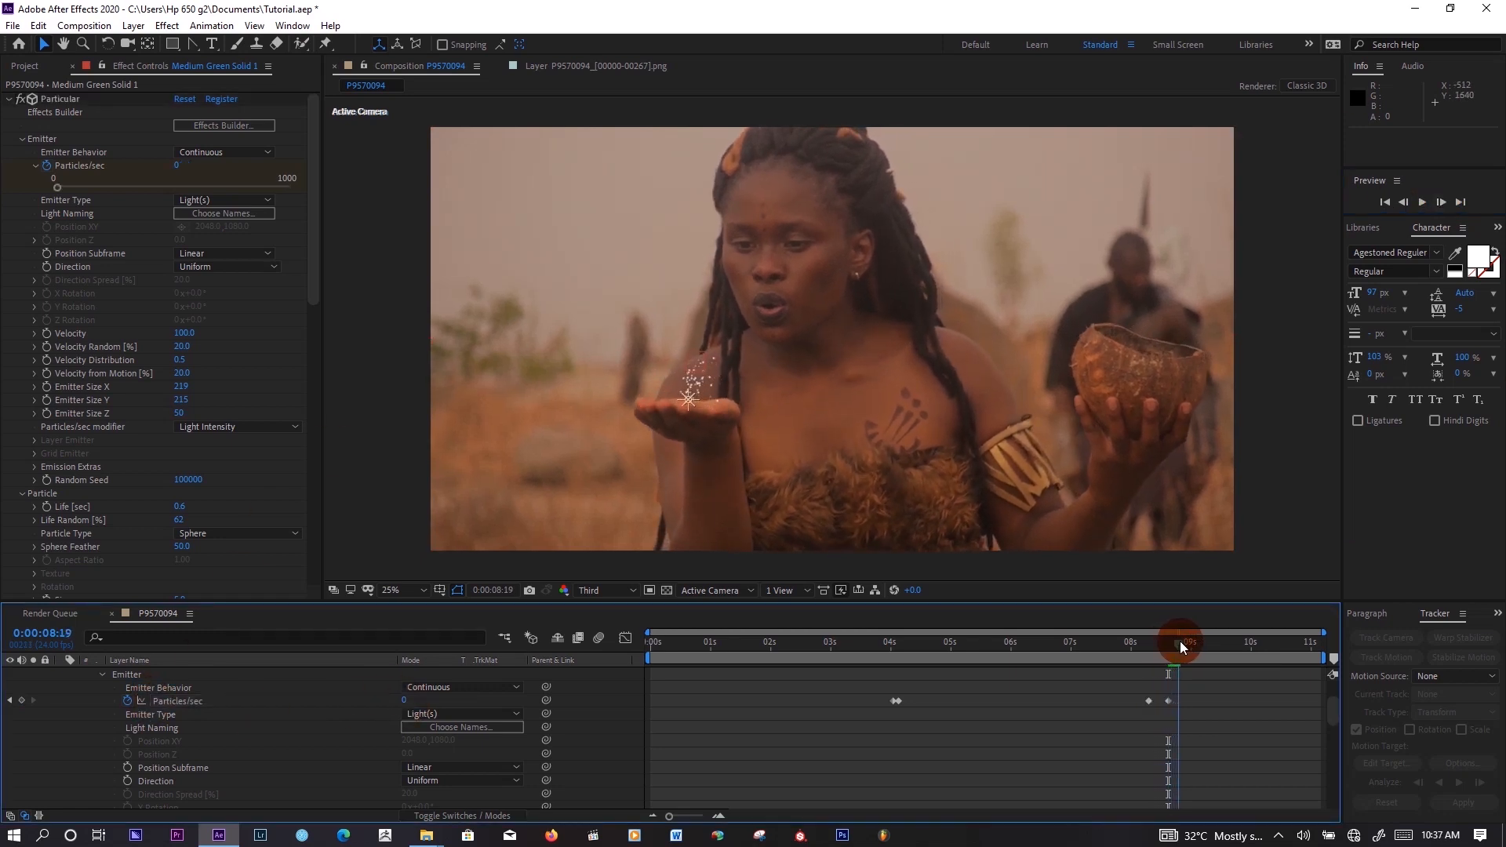
pyautogui.scroll(1, 1174, 721)
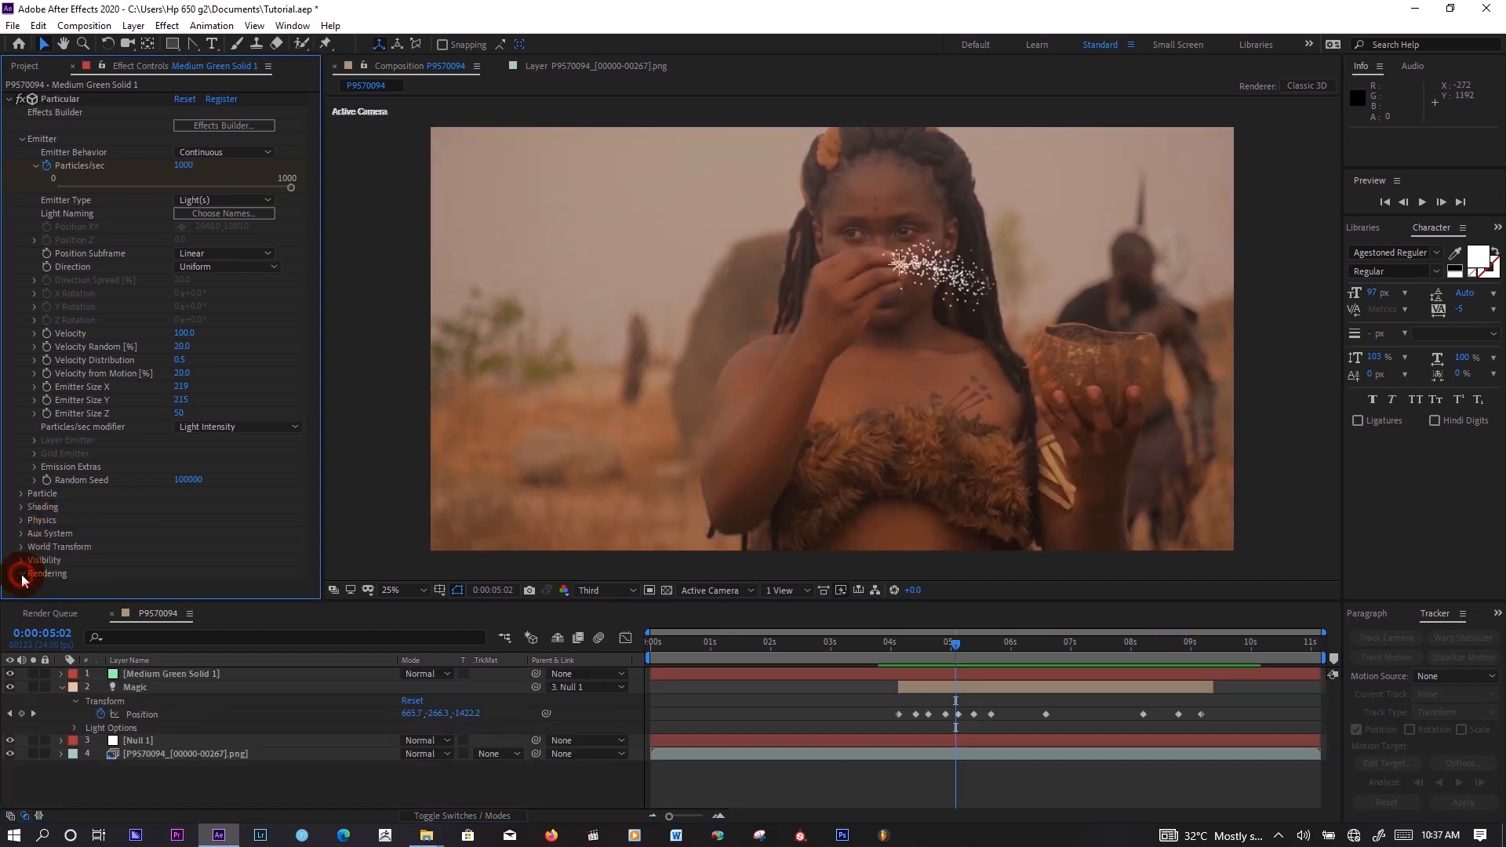
# - Turn on Motion Blur in Particular's rendering settings and preview the result
pyautogui.click(21, 573)
pyautogui.scroll(-2, 135, 579)
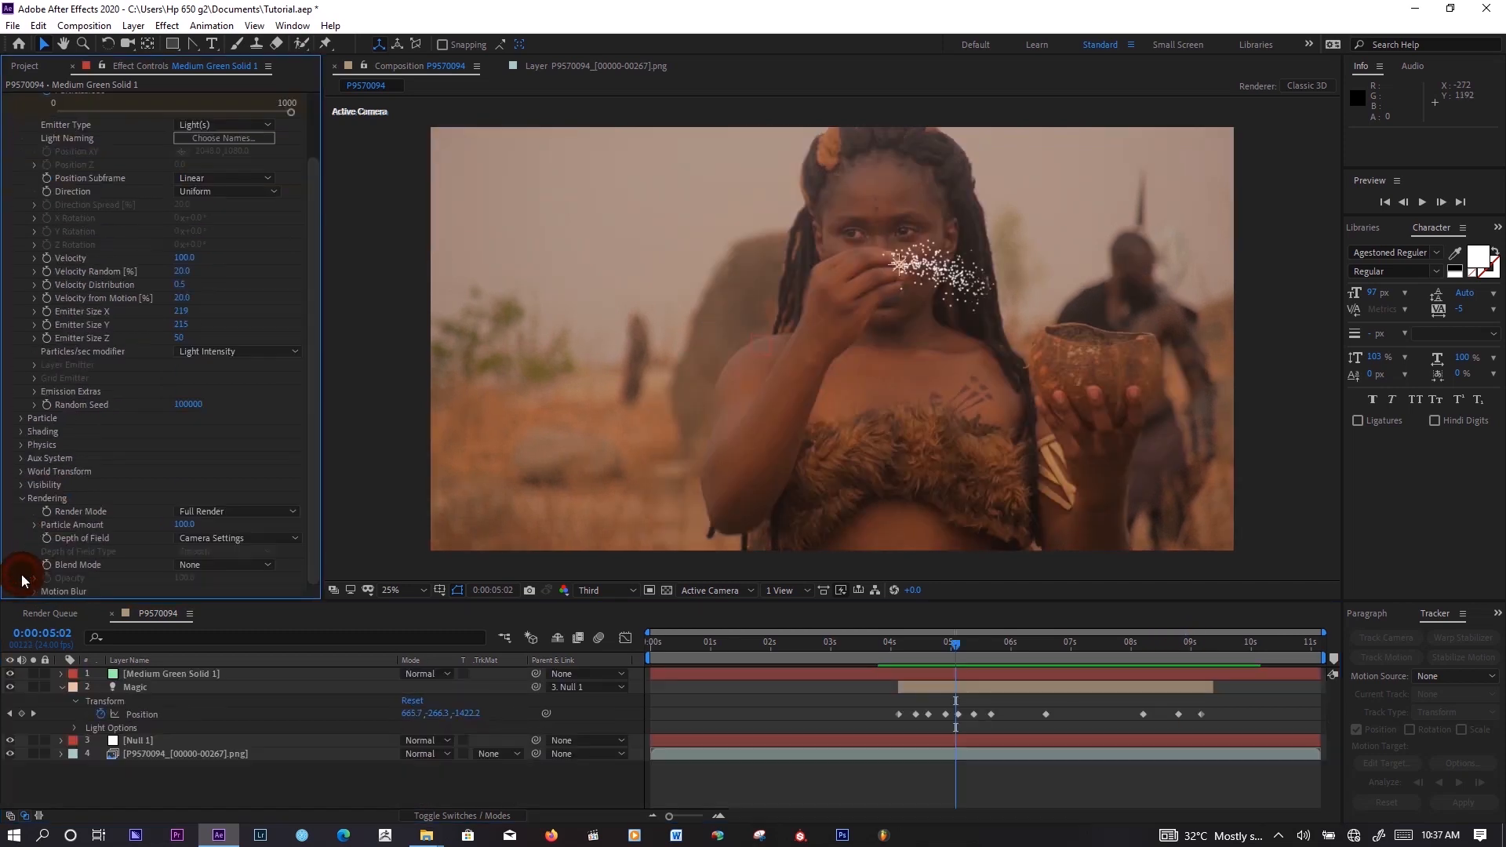
pyautogui.click(35, 591)
pyautogui.scroll(-3, 206, 502)
pyautogui.click(196, 498)
pyautogui.click(210, 546)
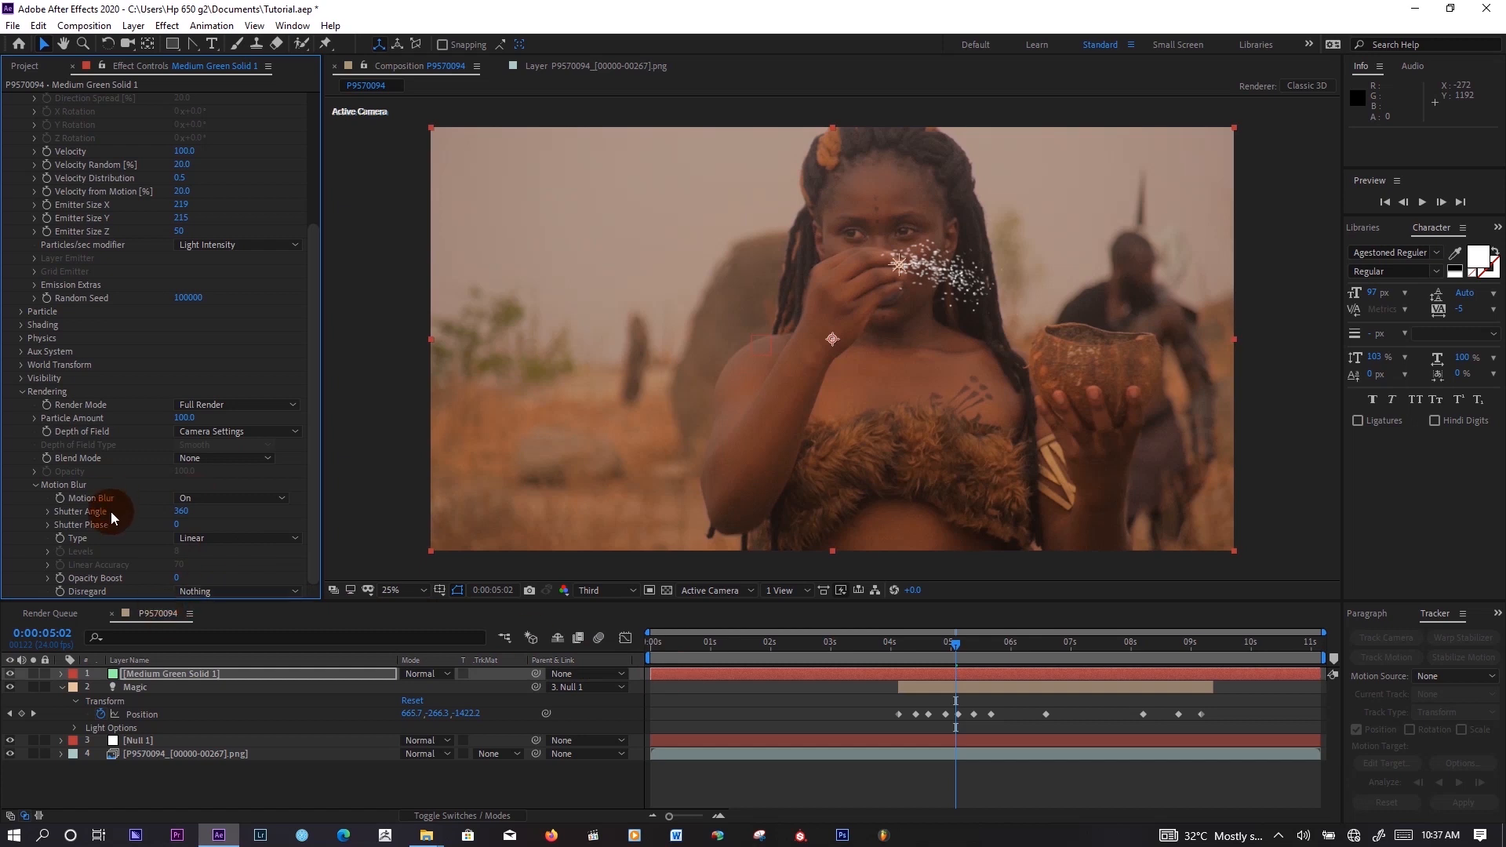
pyautogui.press('space')
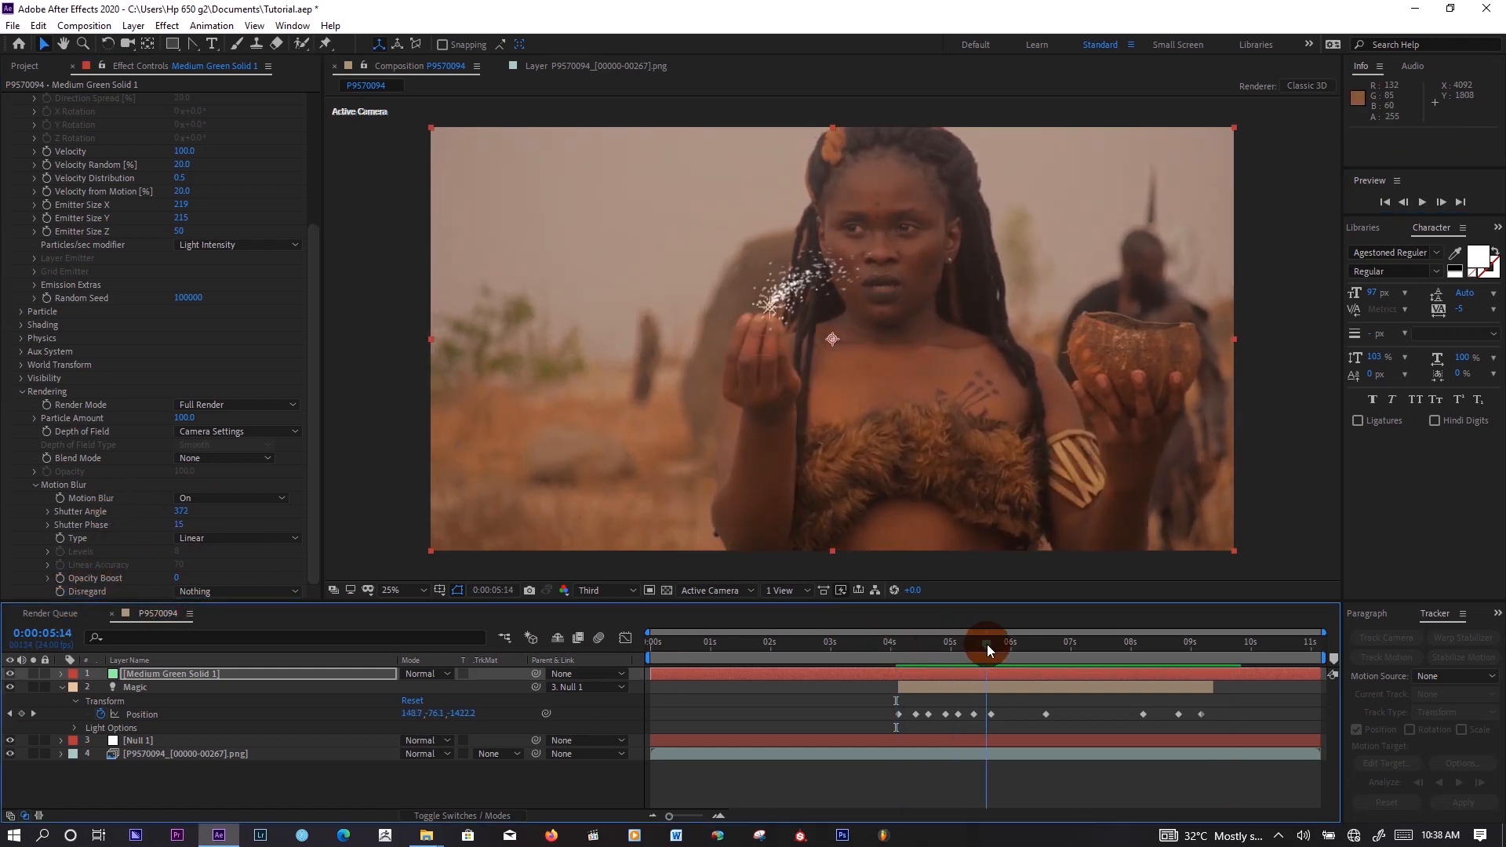
# - Expand Particular's Physics settings, play a preview and scrub through the particle motion around the hand
pyautogui.click(21, 338)
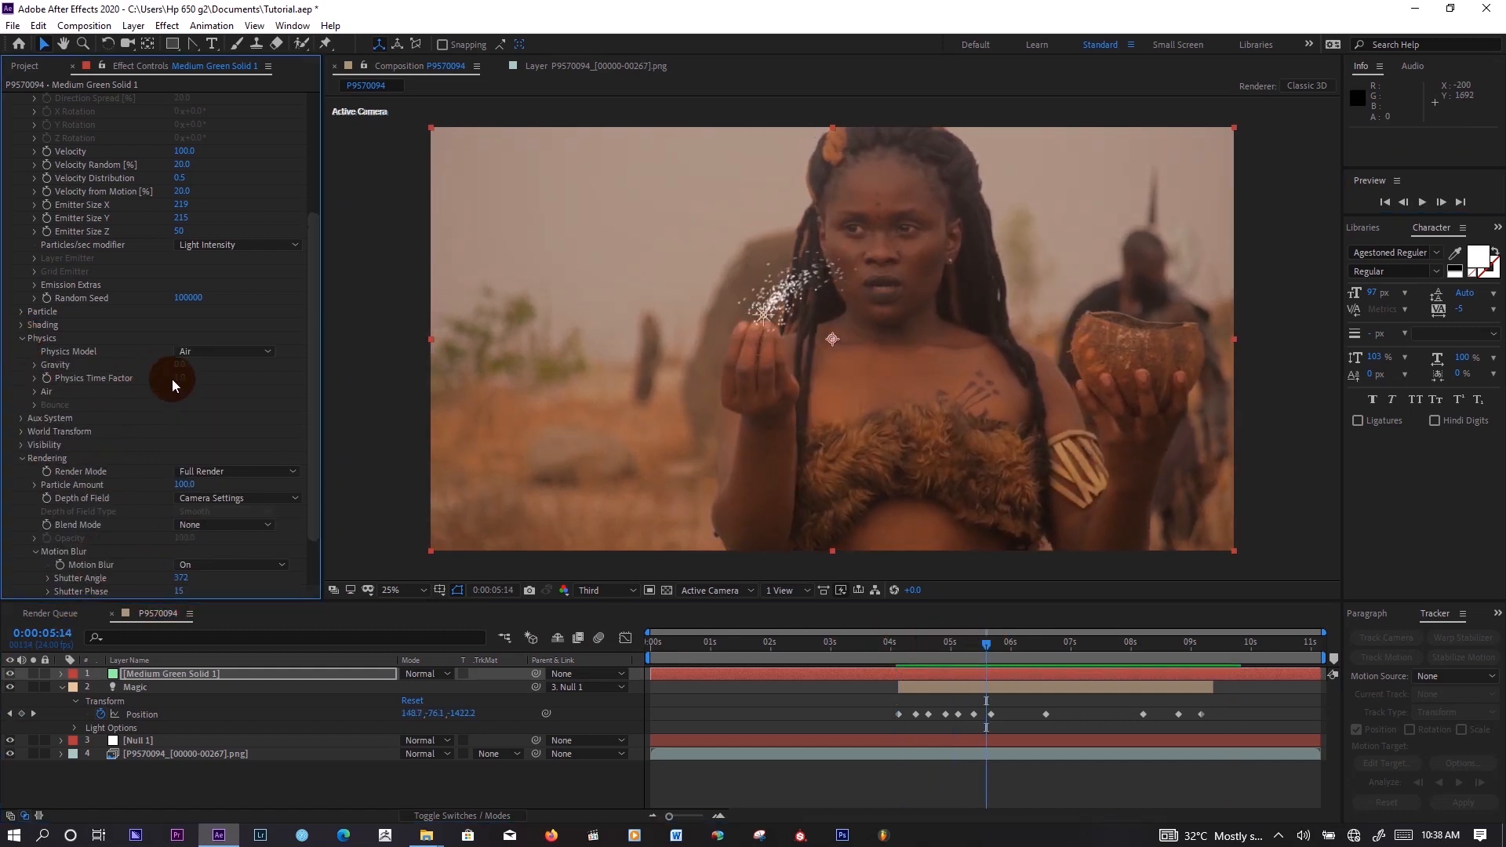
pyautogui.click(1422, 202)
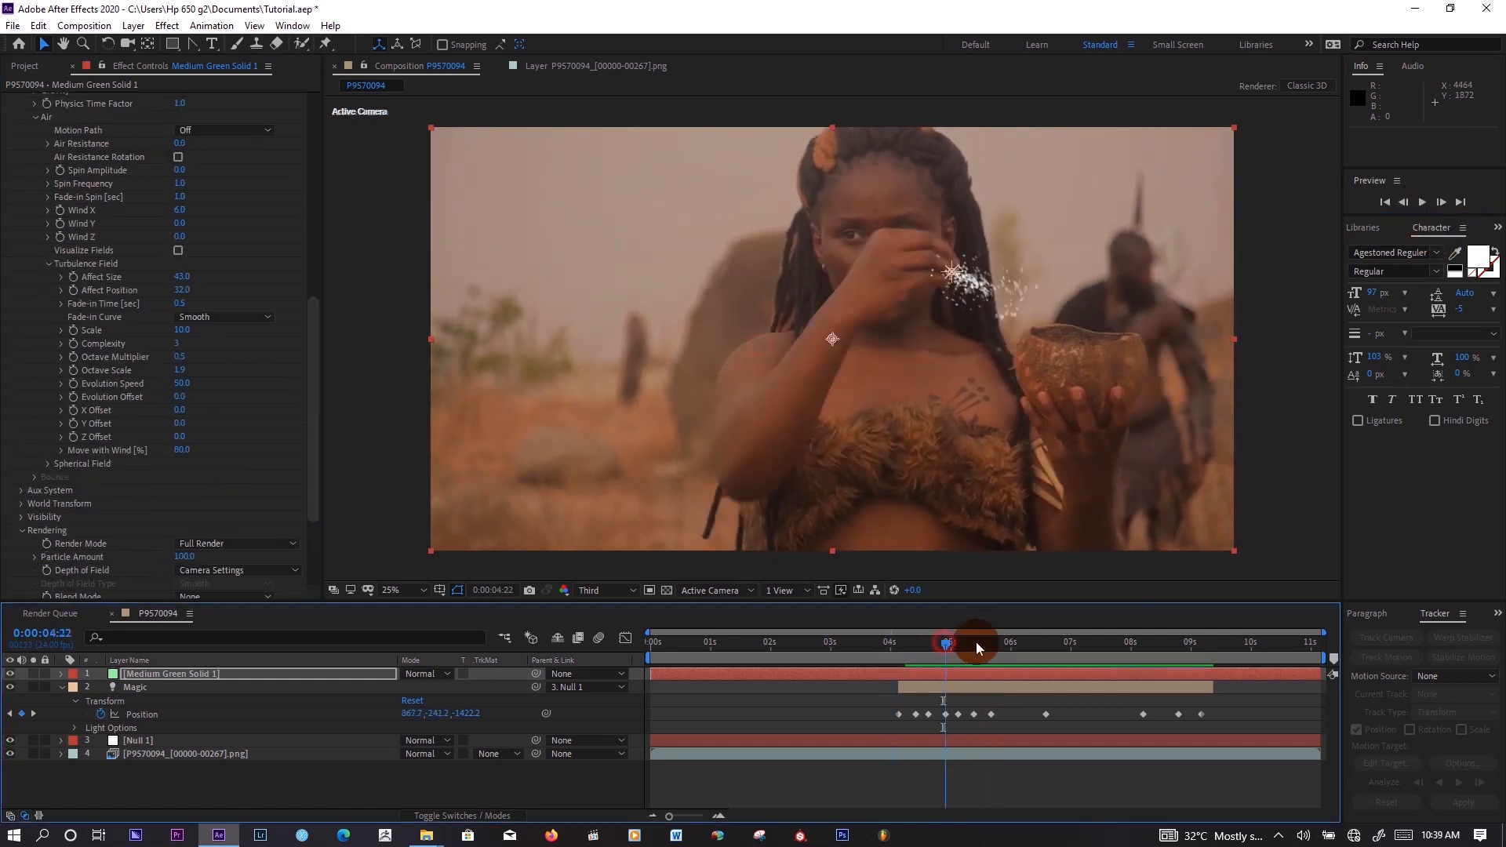
pyautogui.moveTo(978, 646); pyautogui.dragTo(1007, 653)
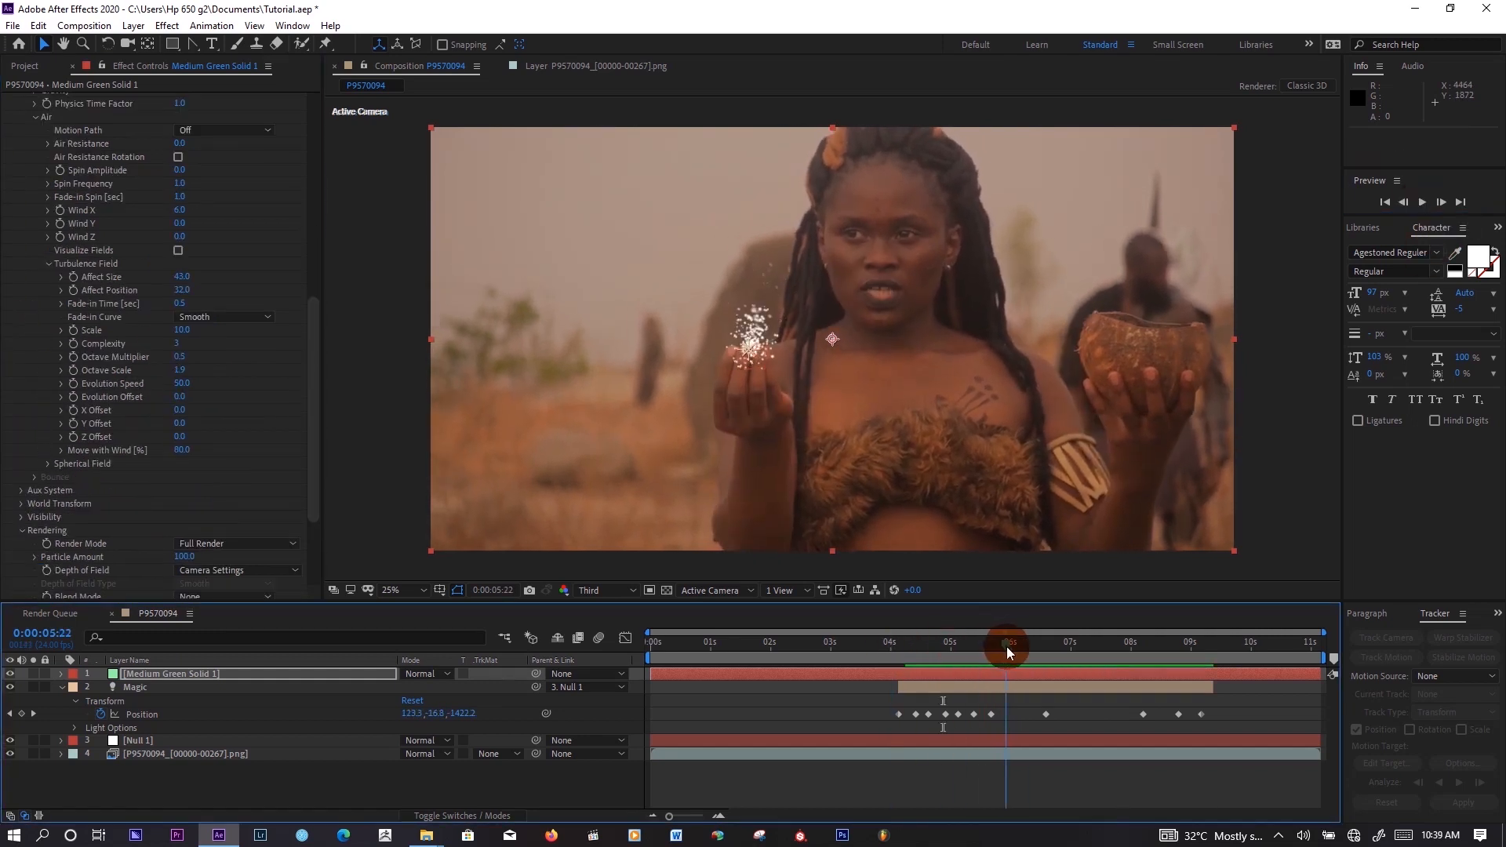
# - Collapse the Particular settings and apply the Video Copilot VC Color Vibrance effect to the green solid
pyautogui.scroll(10, 78, 156)
pyautogui.click(7, 99)
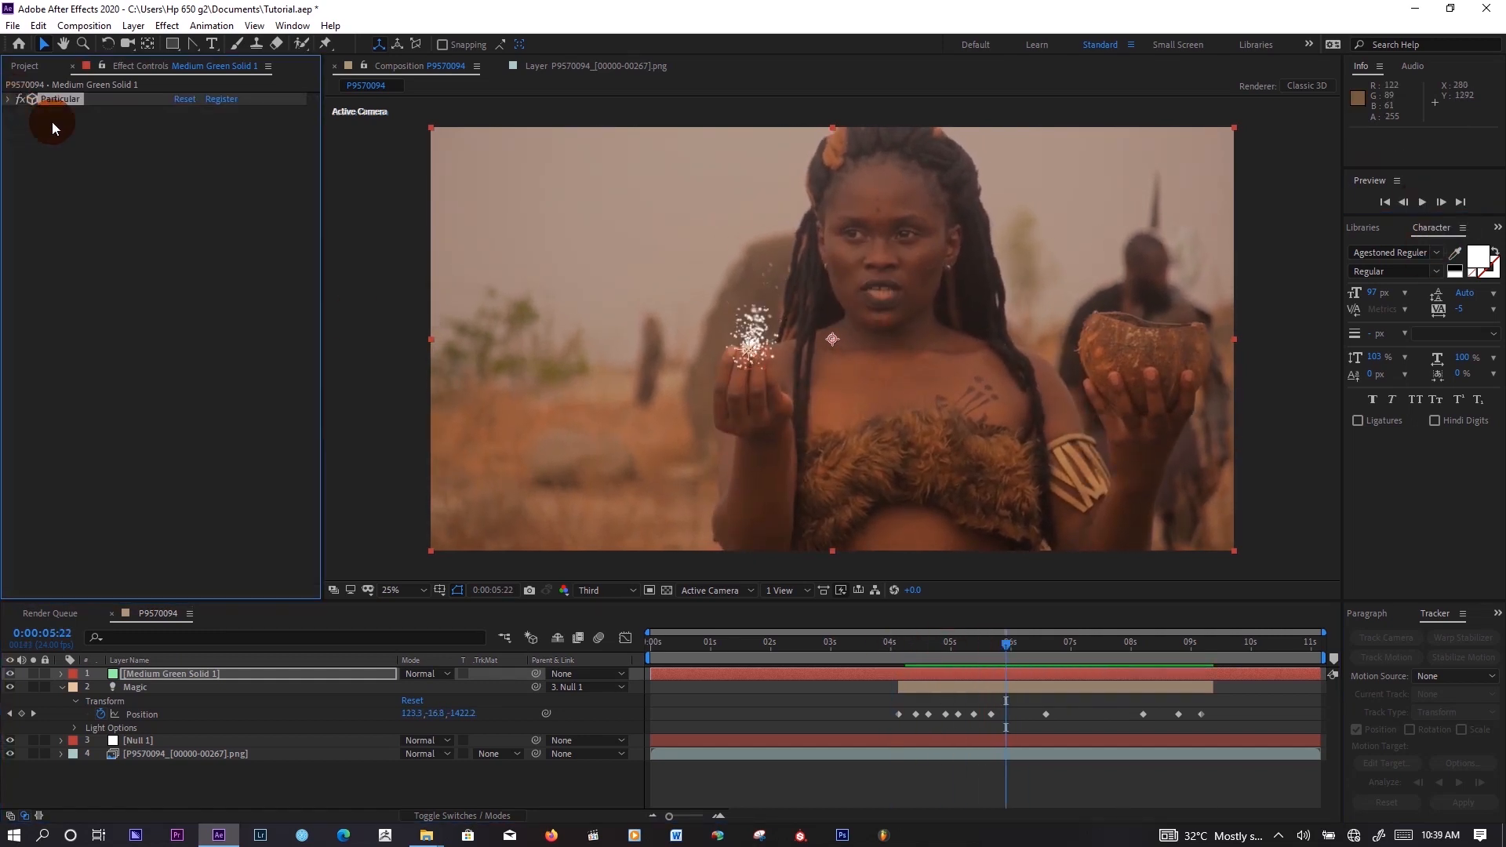
pyautogui.click(164, 26)
pyautogui.moveTo(416, 132)
pyautogui.click(536, 166)
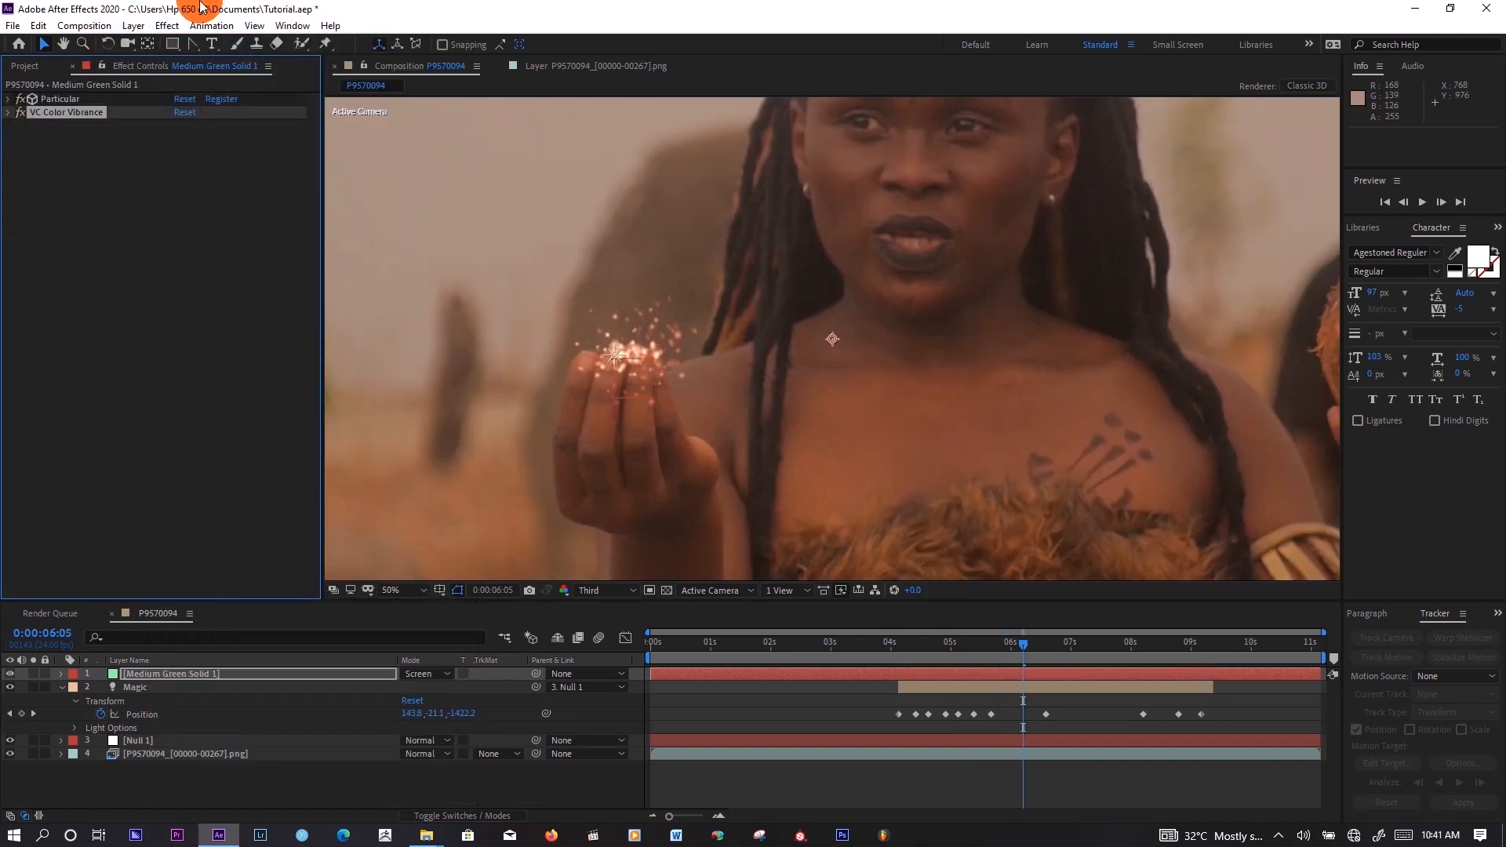
# - Create a new solid above the particle layer with the blue color 85B1F4
pyautogui.click(167, 26)
pyautogui.moveTo(133, 26)
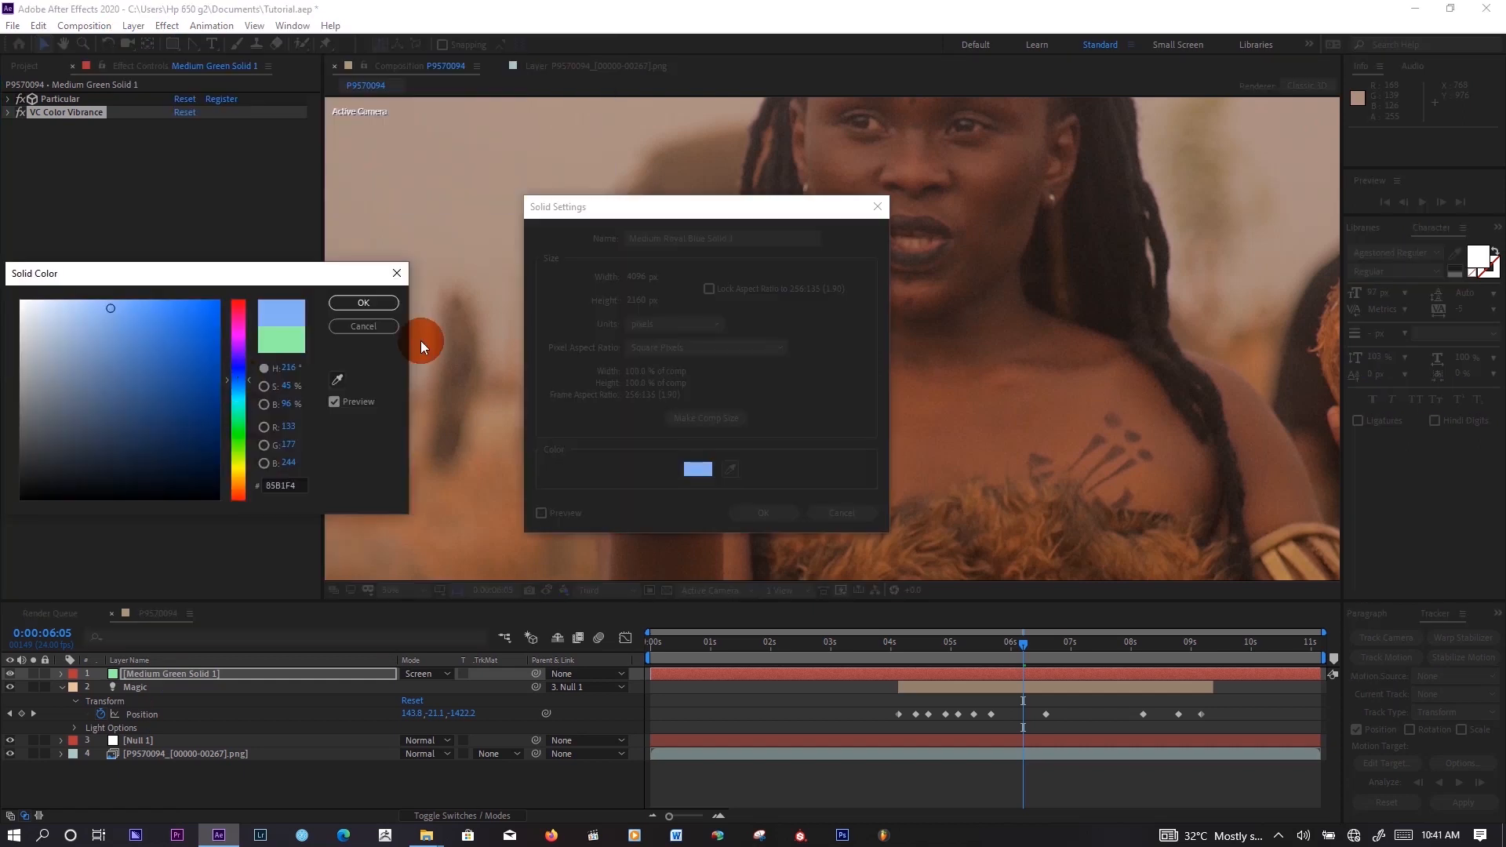
pyautogui.click(388, 305)
pyautogui.click(742, 511)
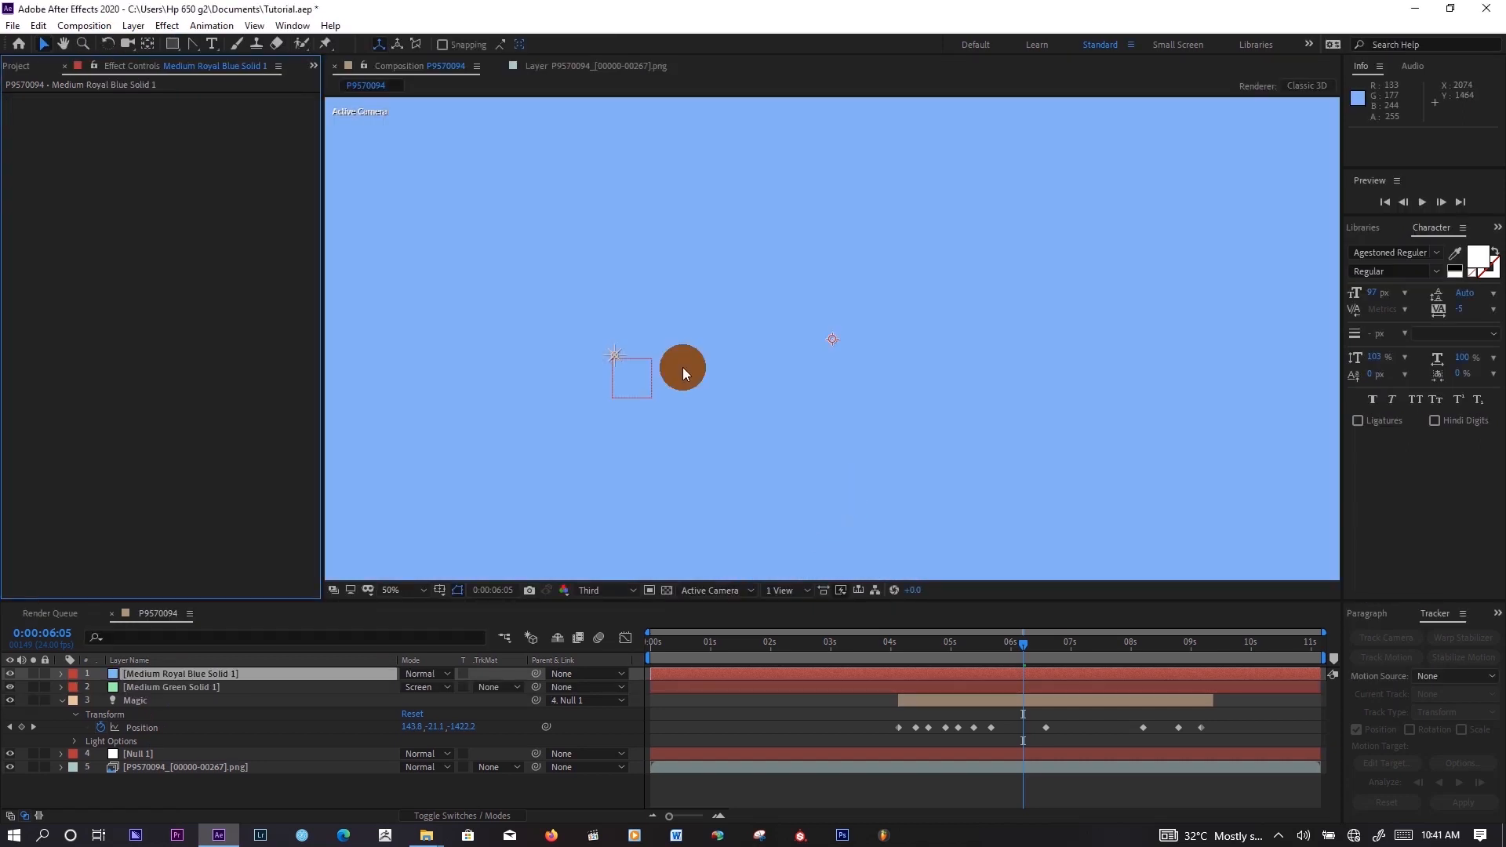
# - Apply the Video Copilot Optical Flares effect to the blue solid
pyautogui.click(167, 26)
pyautogui.moveTo(432, 101)
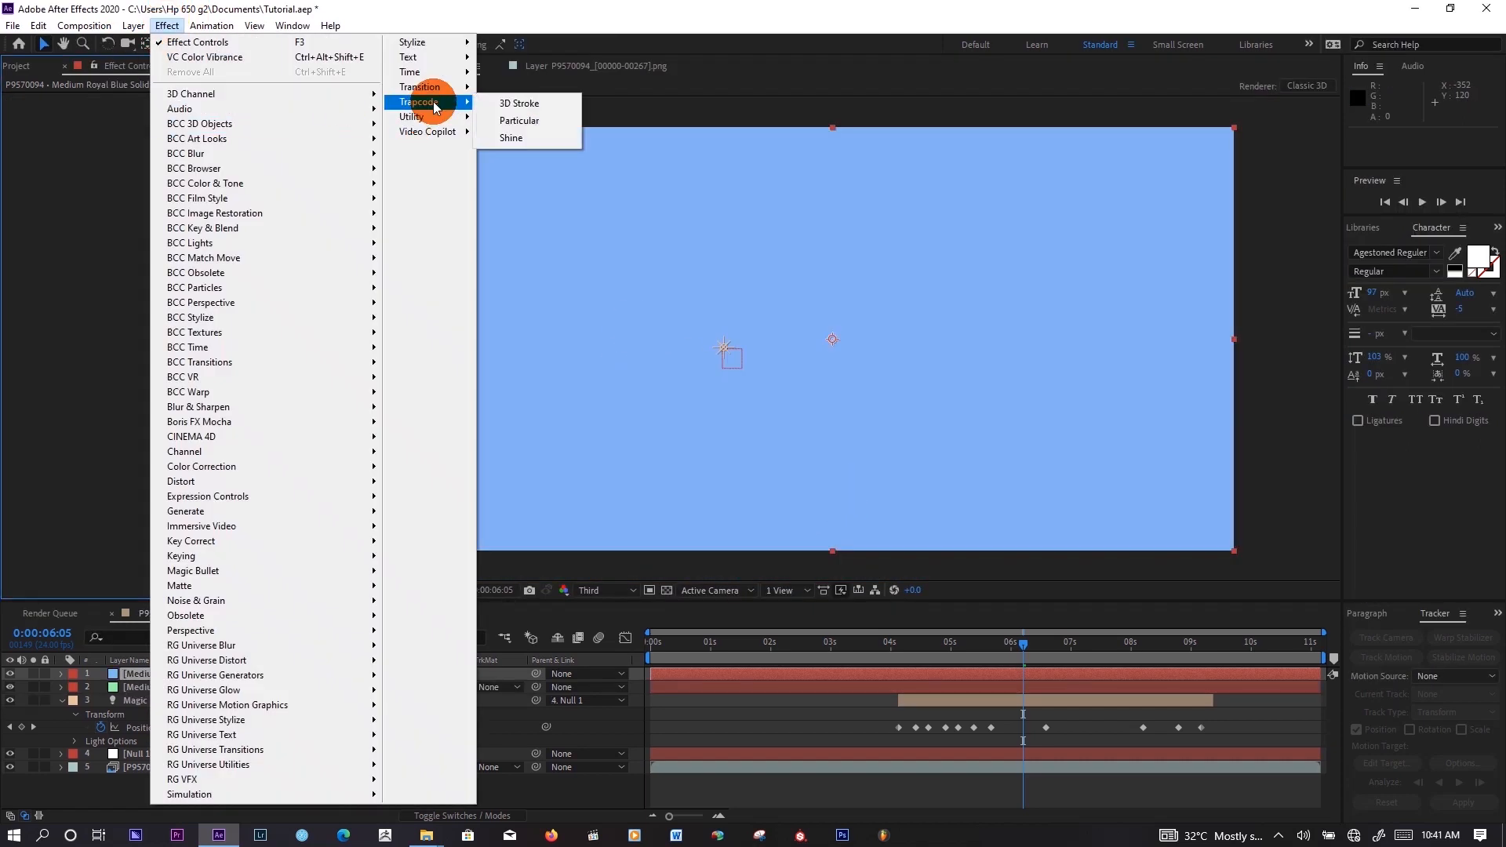
pyautogui.moveTo(434, 135)
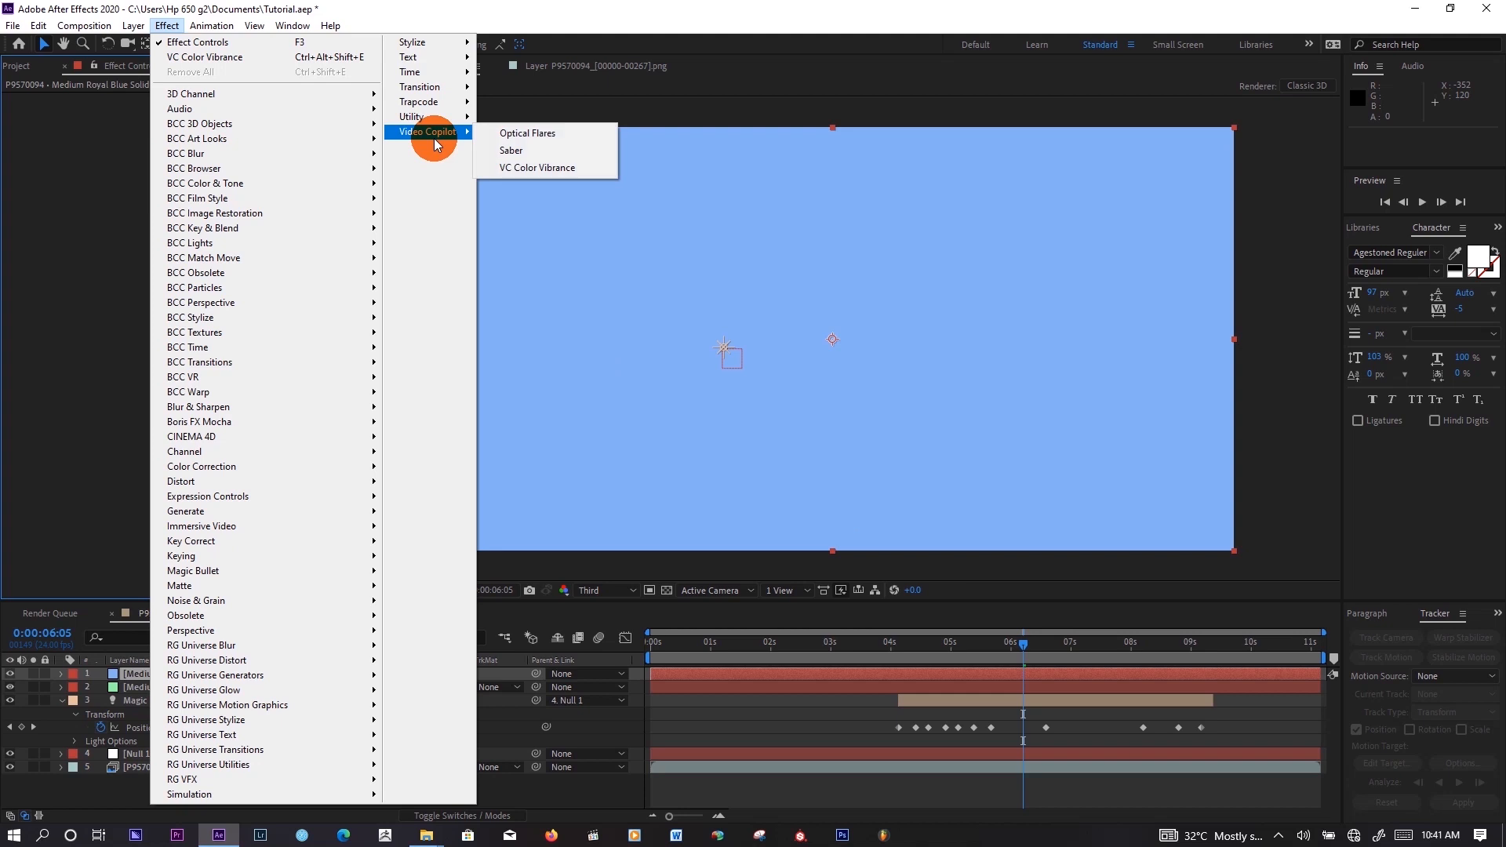
pyautogui.click(524, 135)
# - Set Optical Flares to track lights as its source type and to render on transparent
pyautogui.click(223, 327)
pyautogui.click(204, 379)
pyautogui.click(214, 330)
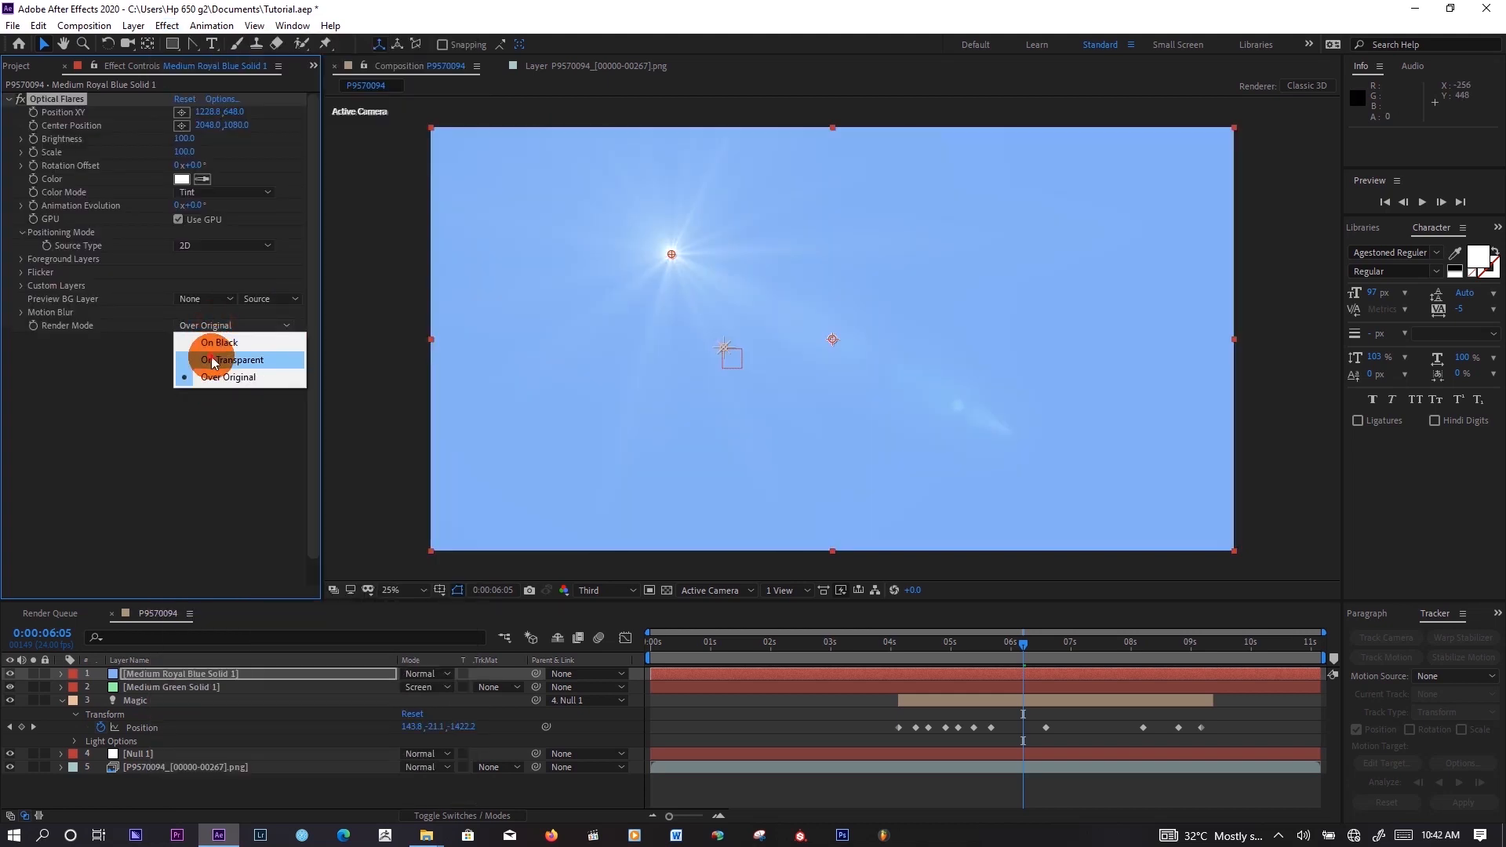
pyautogui.click(212, 360)
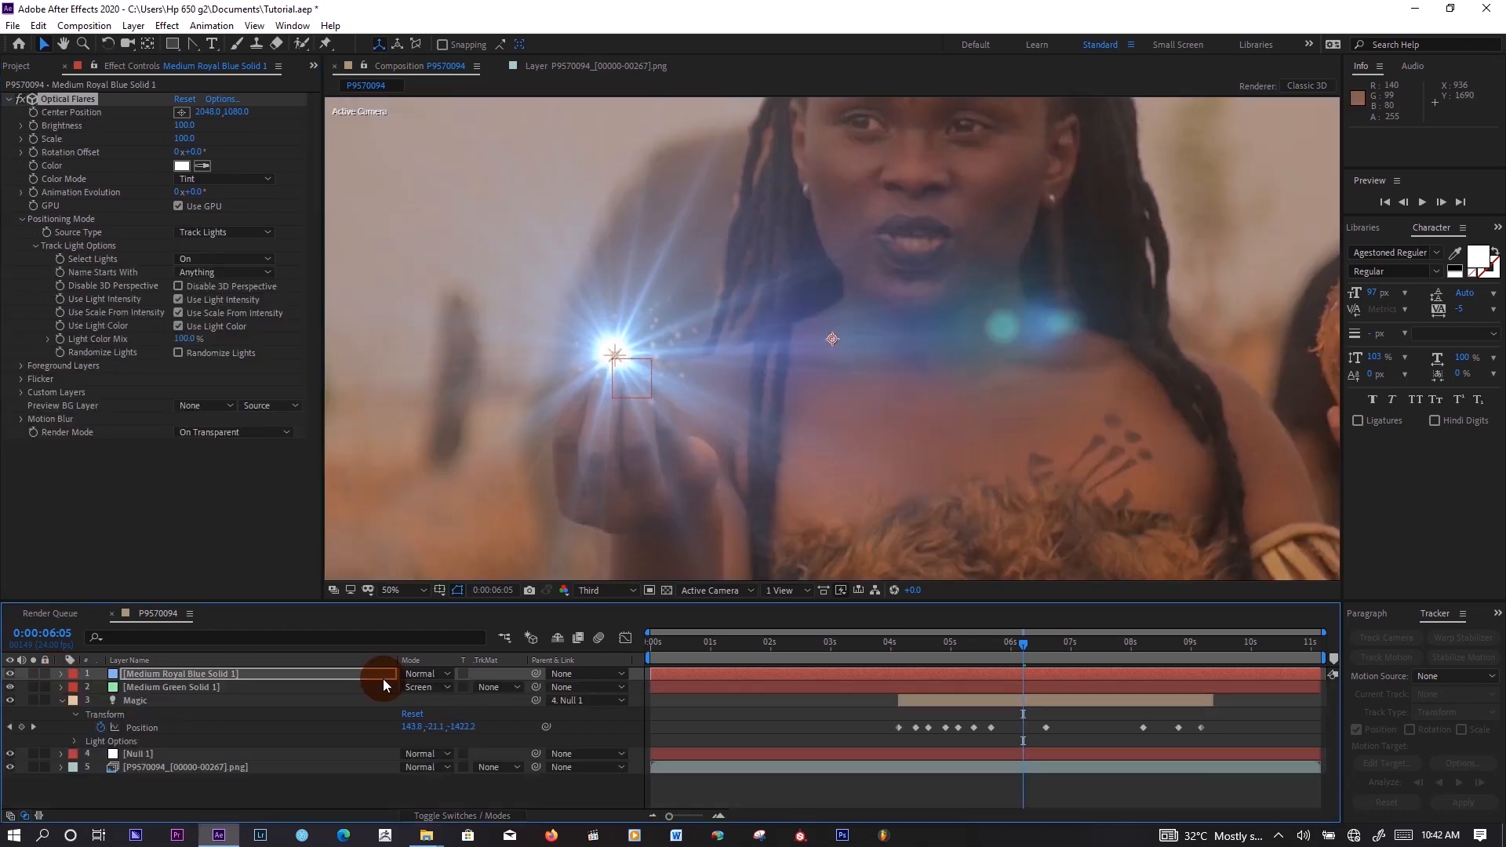
# - Set the blue solid's blending mode to Screen and change the flare color to orange
pyautogui.click(419, 675)
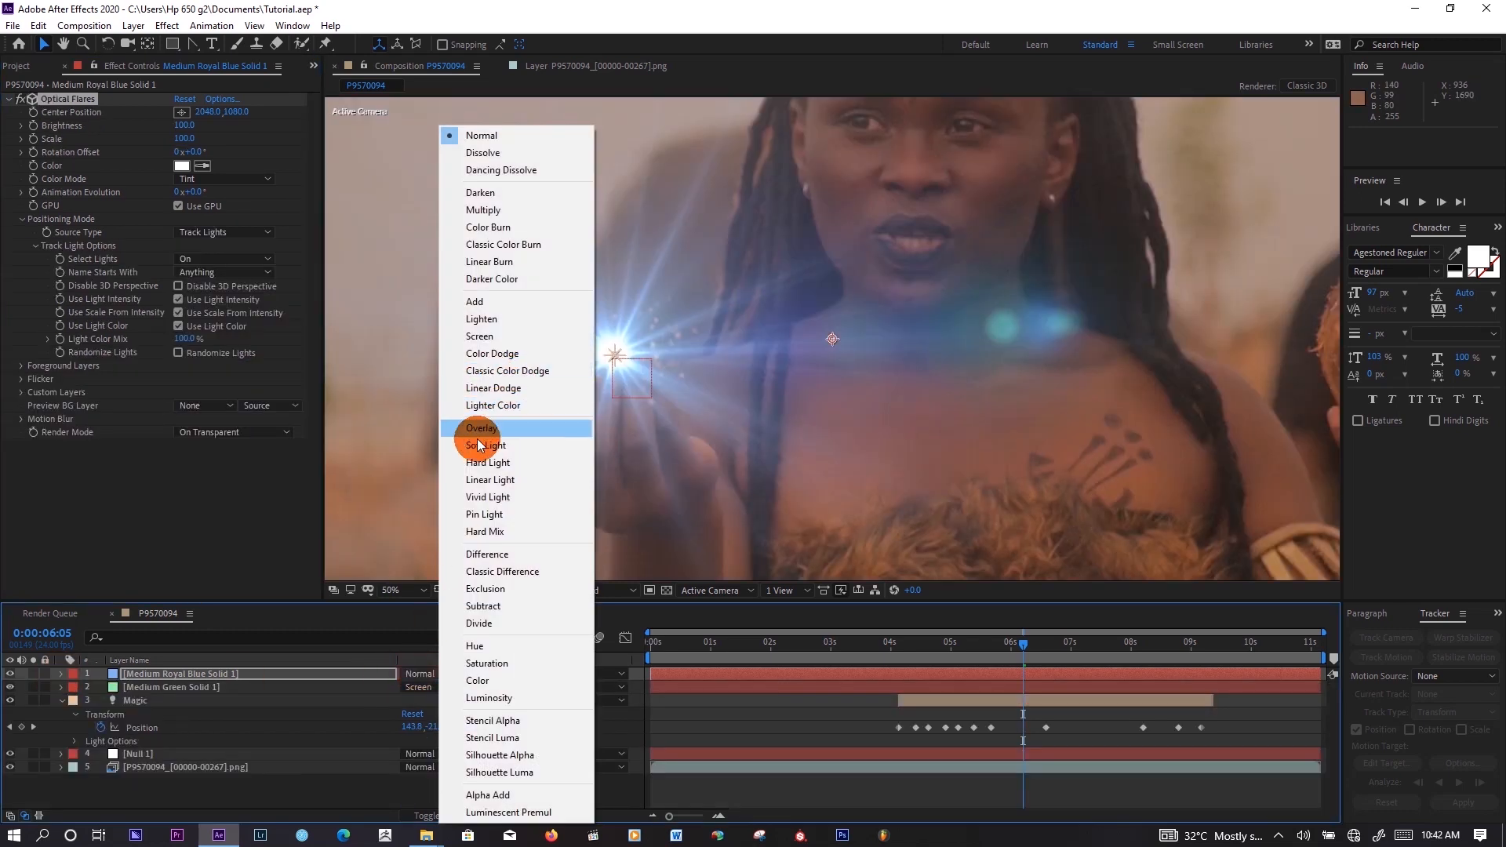
pyautogui.click(483, 337)
pyautogui.click(181, 166)
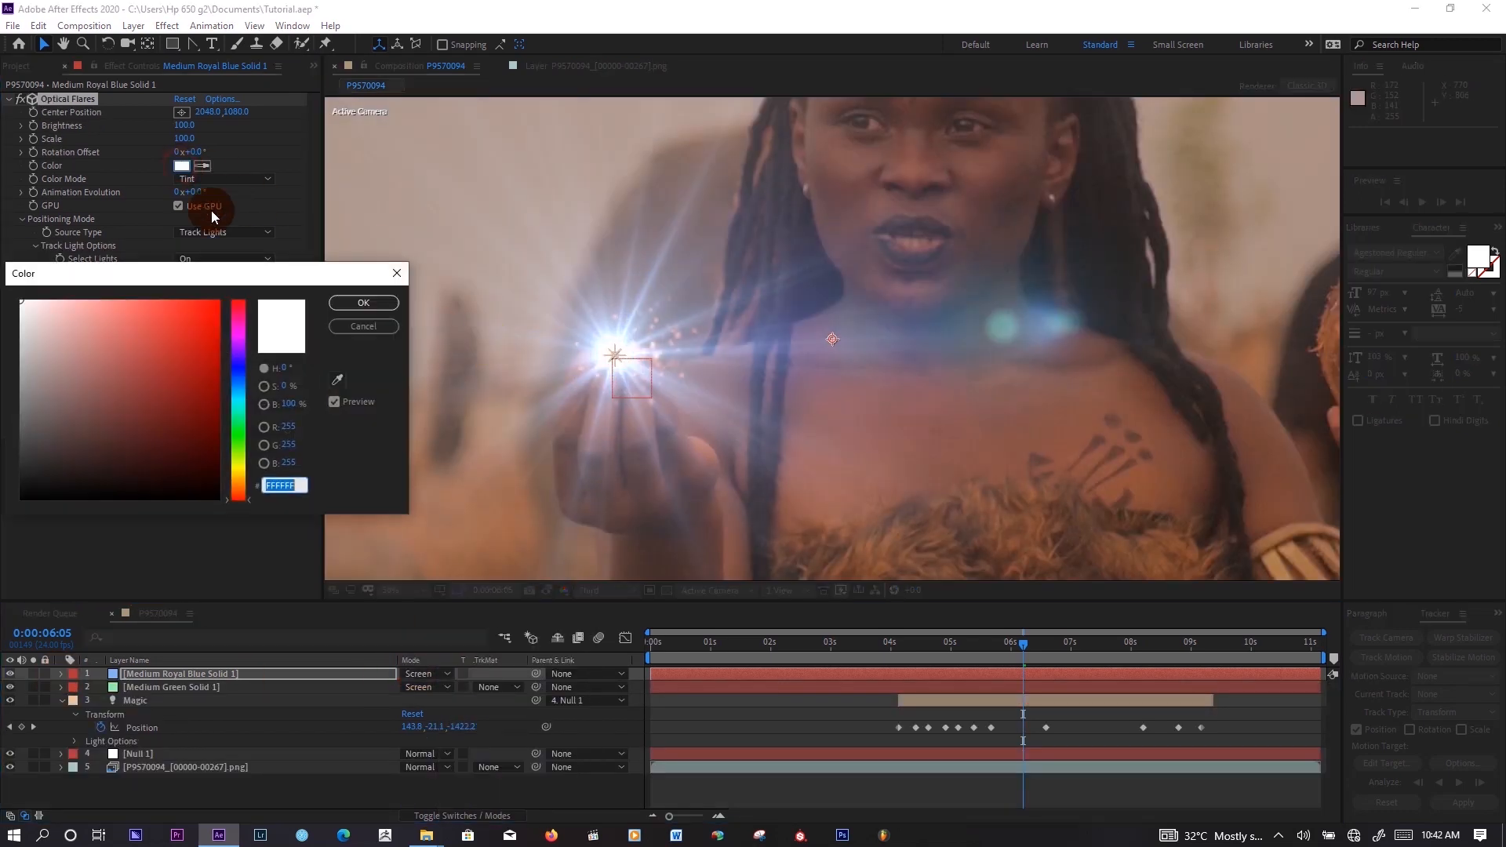
# - Preview the orange flare from 0:00:04:03 and scrub the timeline to check how it follows the hand
pyautogui.click(897, 651)
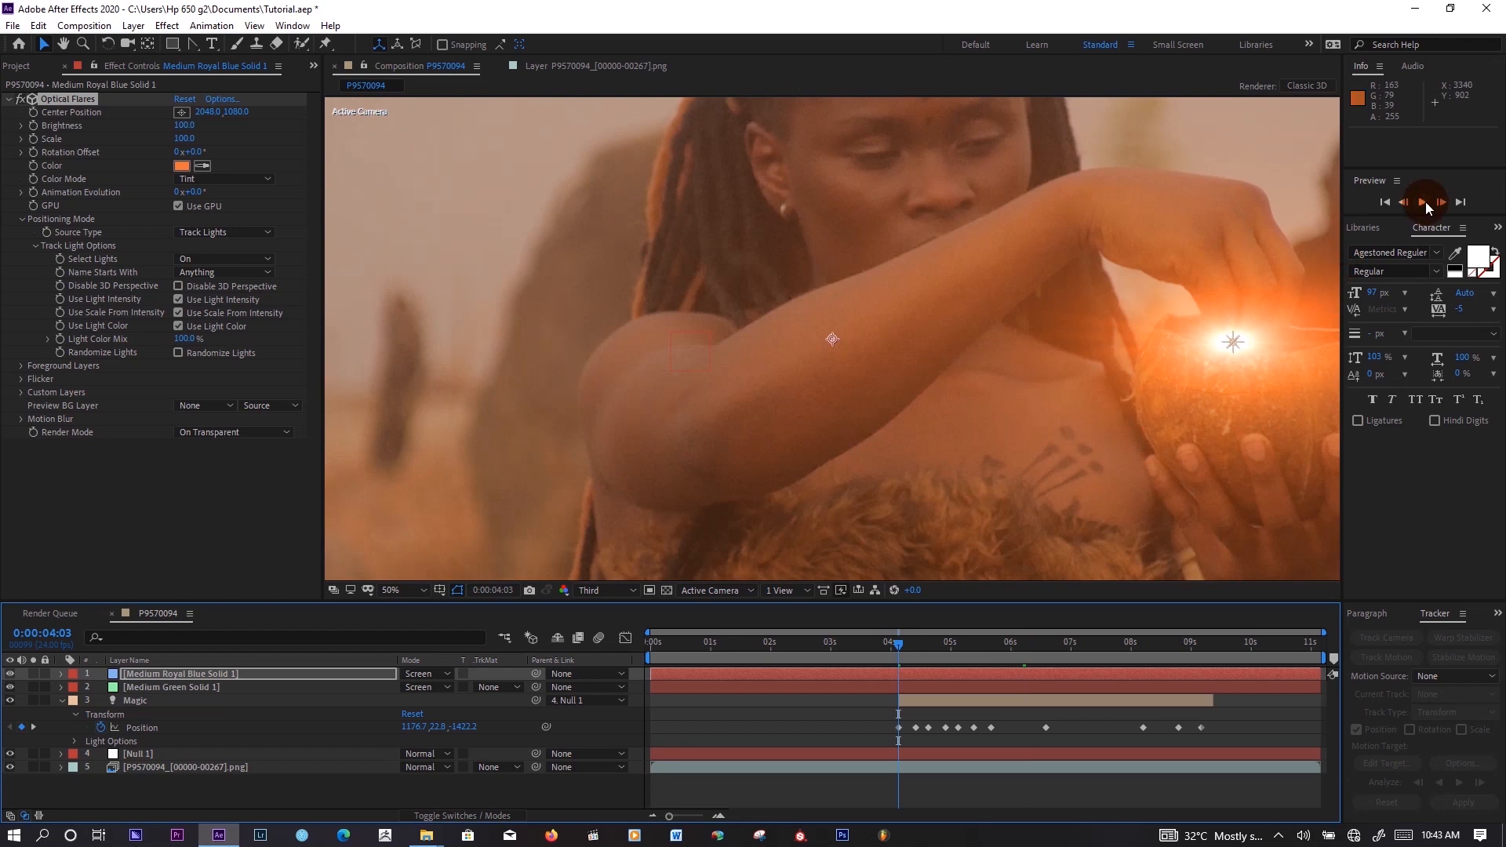
pyautogui.click(1424, 201)
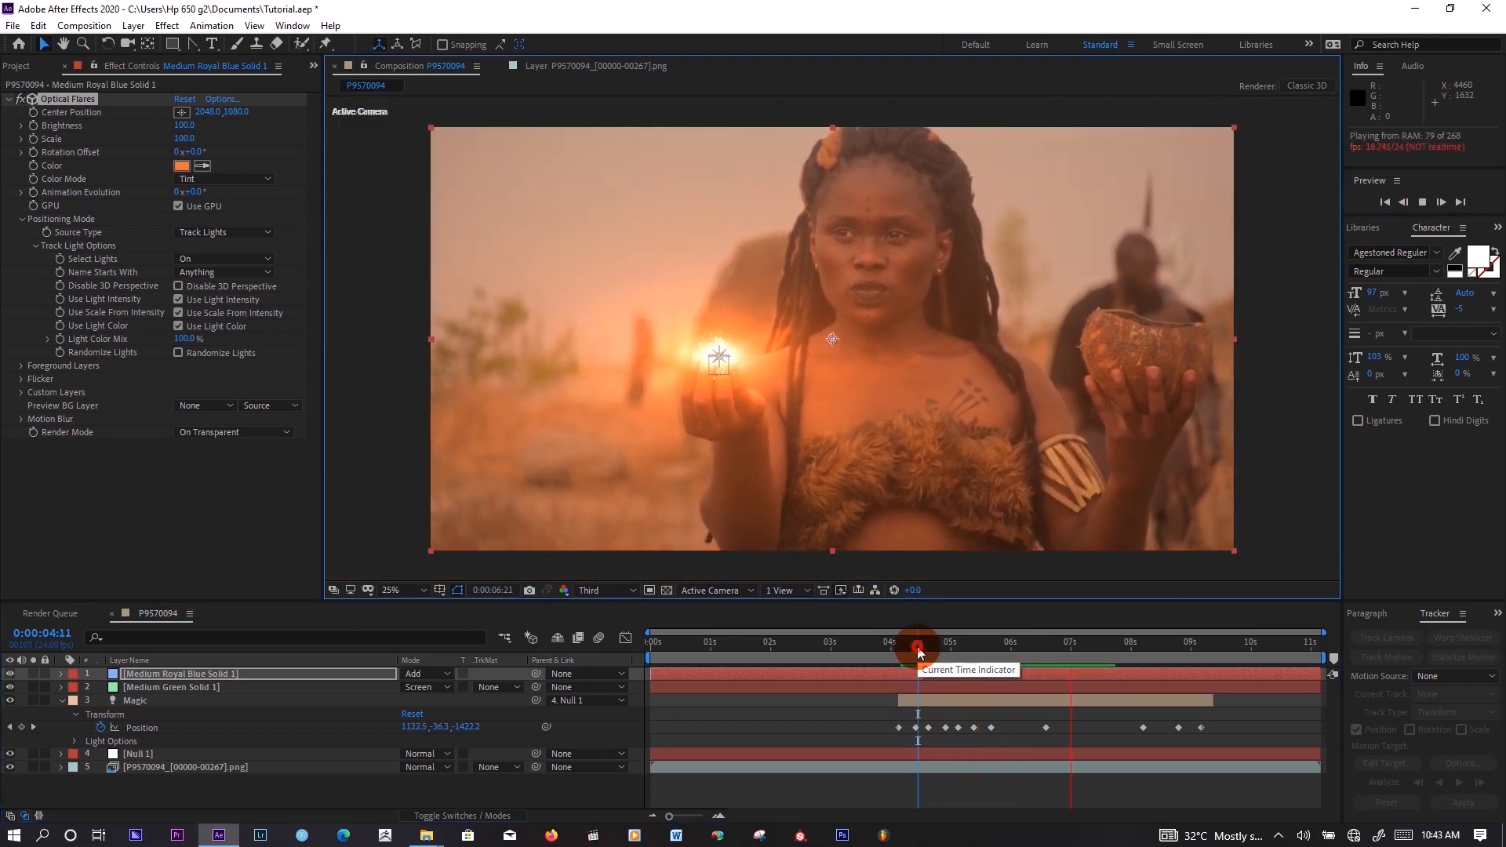
pyautogui.moveTo(919, 651); pyautogui.dragTo(969, 647)
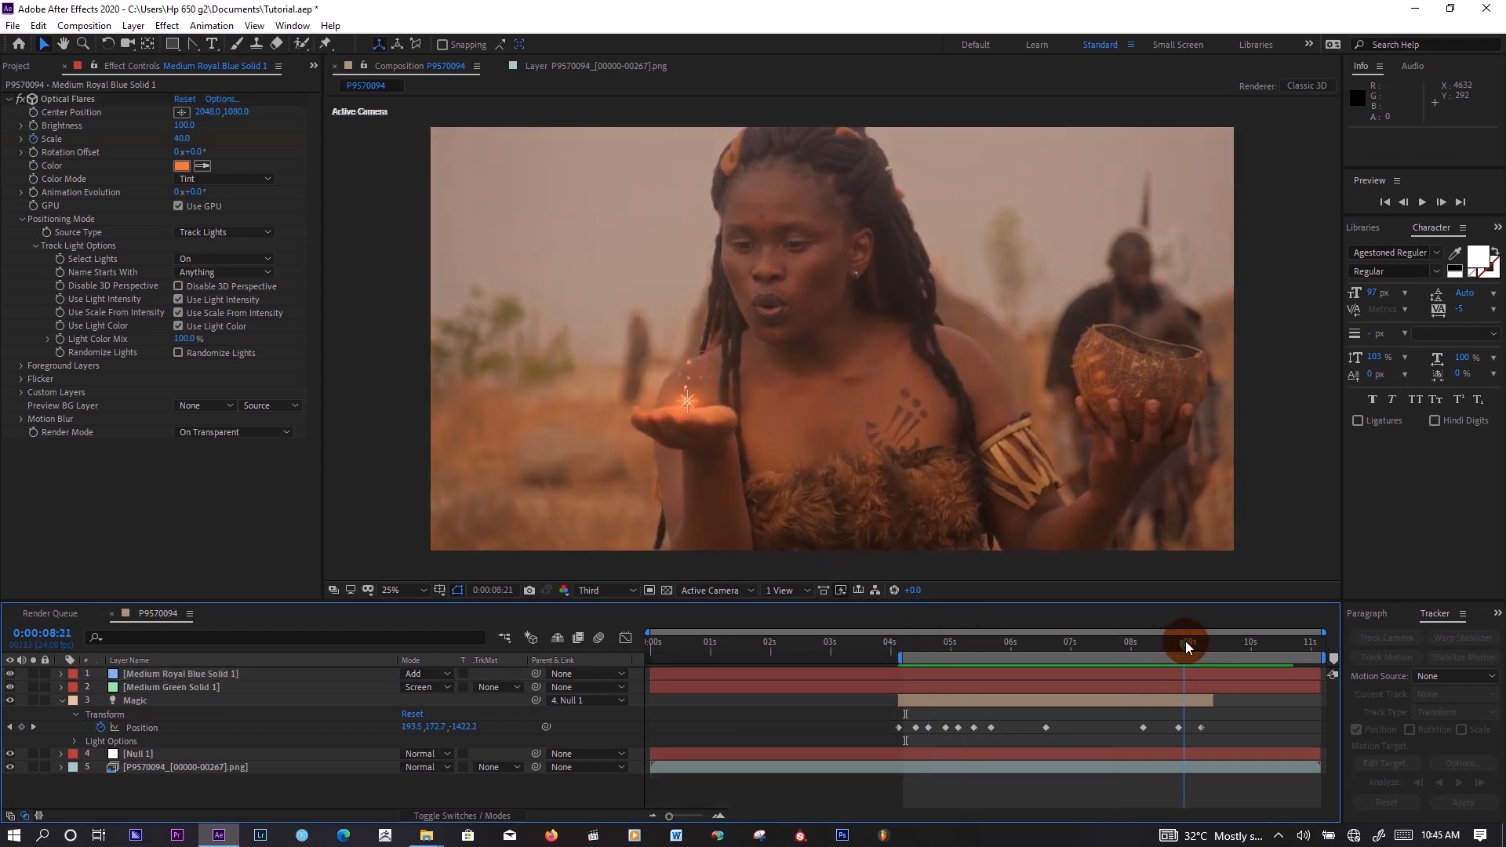
pyautogui.moveTo(1186, 646); pyautogui.dragTo(1048, 639)
# - Create a new 2000 x 2000 px composition at 24 frames per second with a duration of 0:00:11:04
pyautogui.click(16, 71)
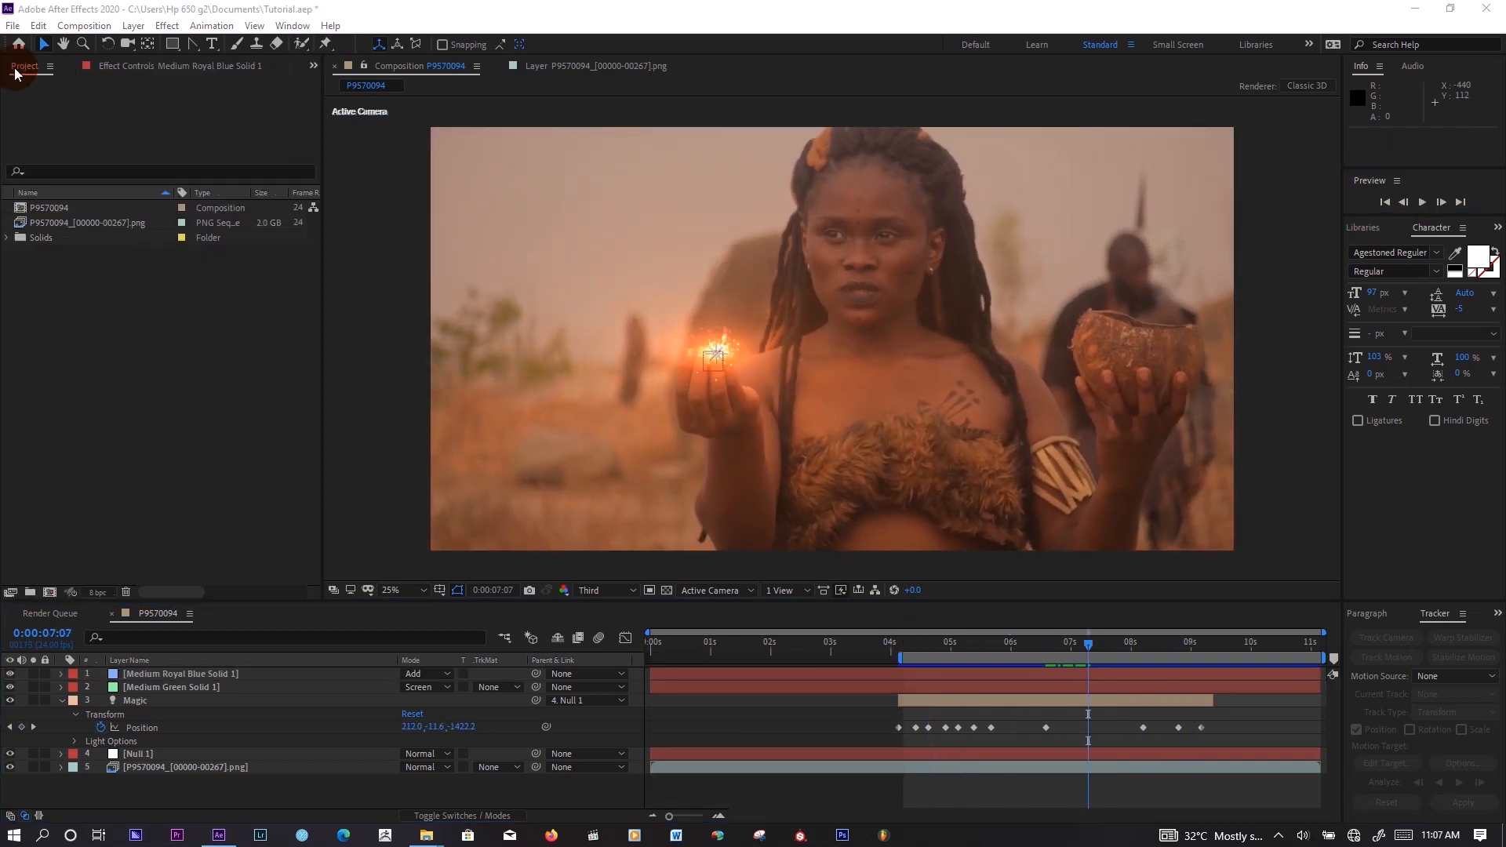
pyautogui.click(84, 25)
pyautogui.click(102, 37)
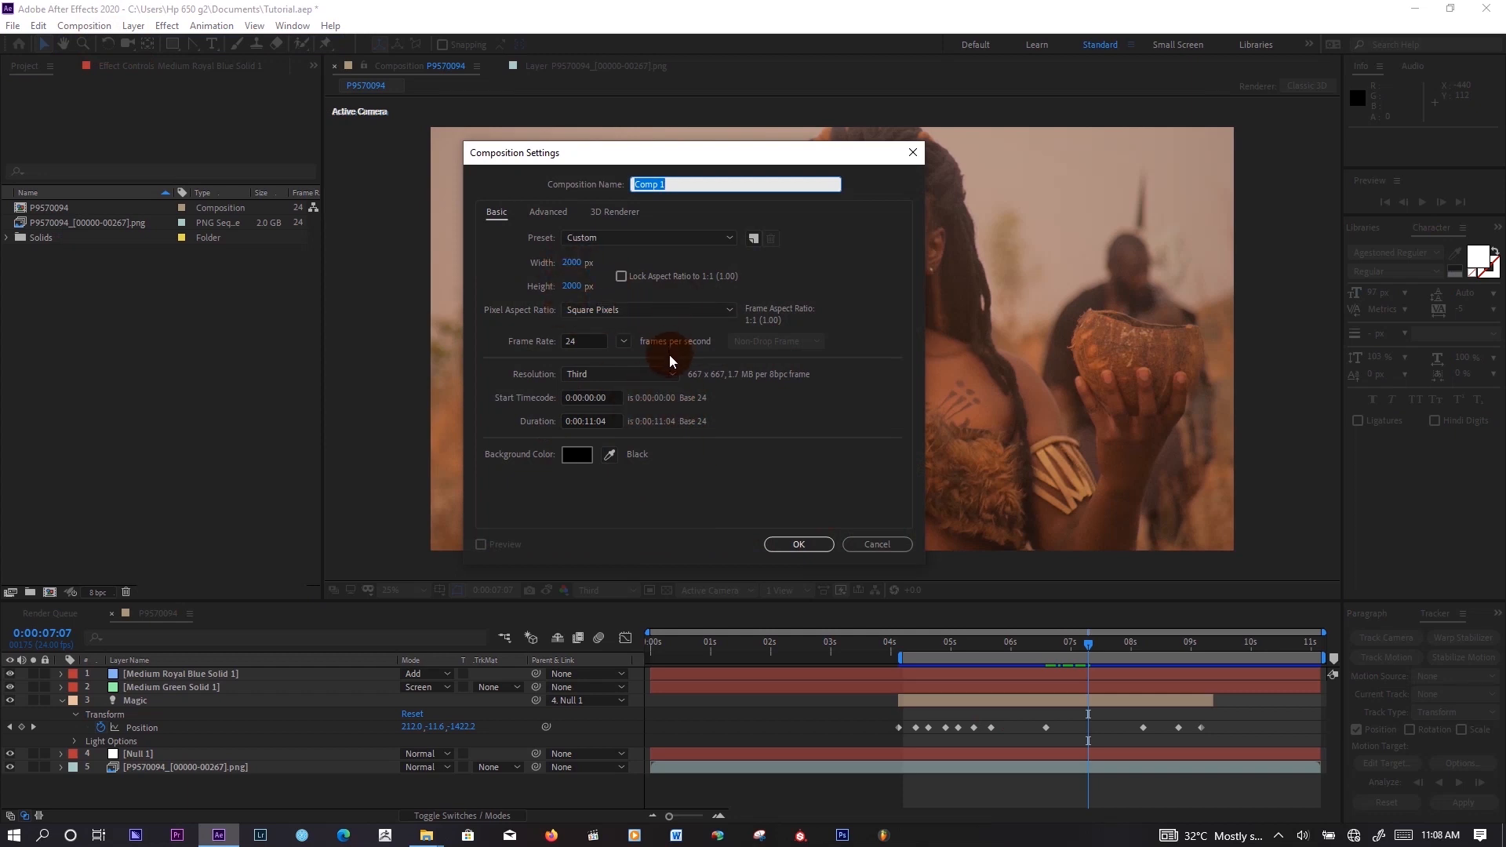
pyautogui.click(798, 543)
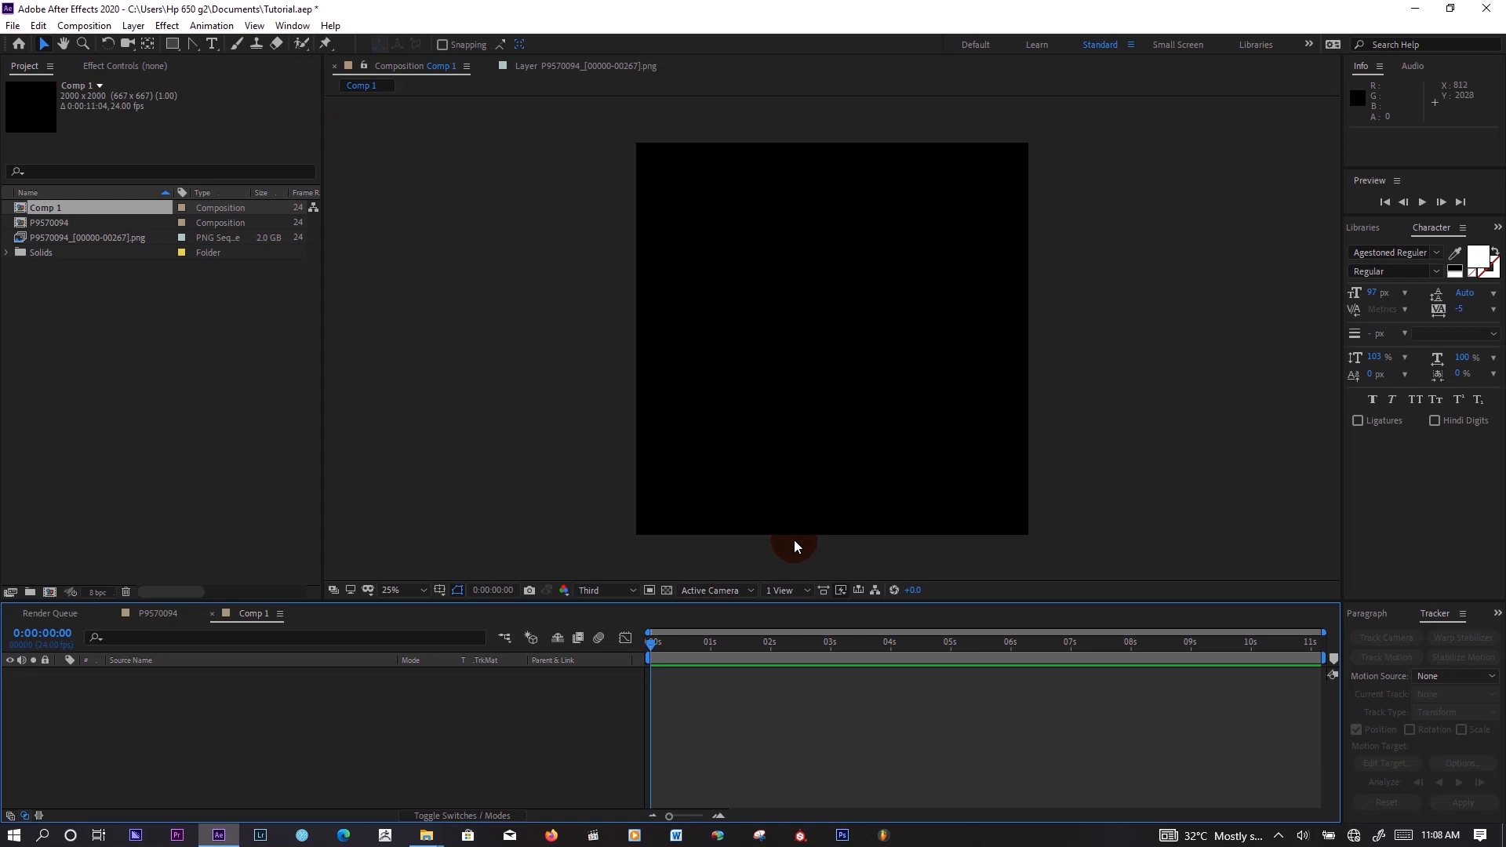
# - Add an orange 2000 x 2000 px solid matching the size of the new composition
pyautogui.click(128, 26)
pyautogui.moveTo(224, 47)
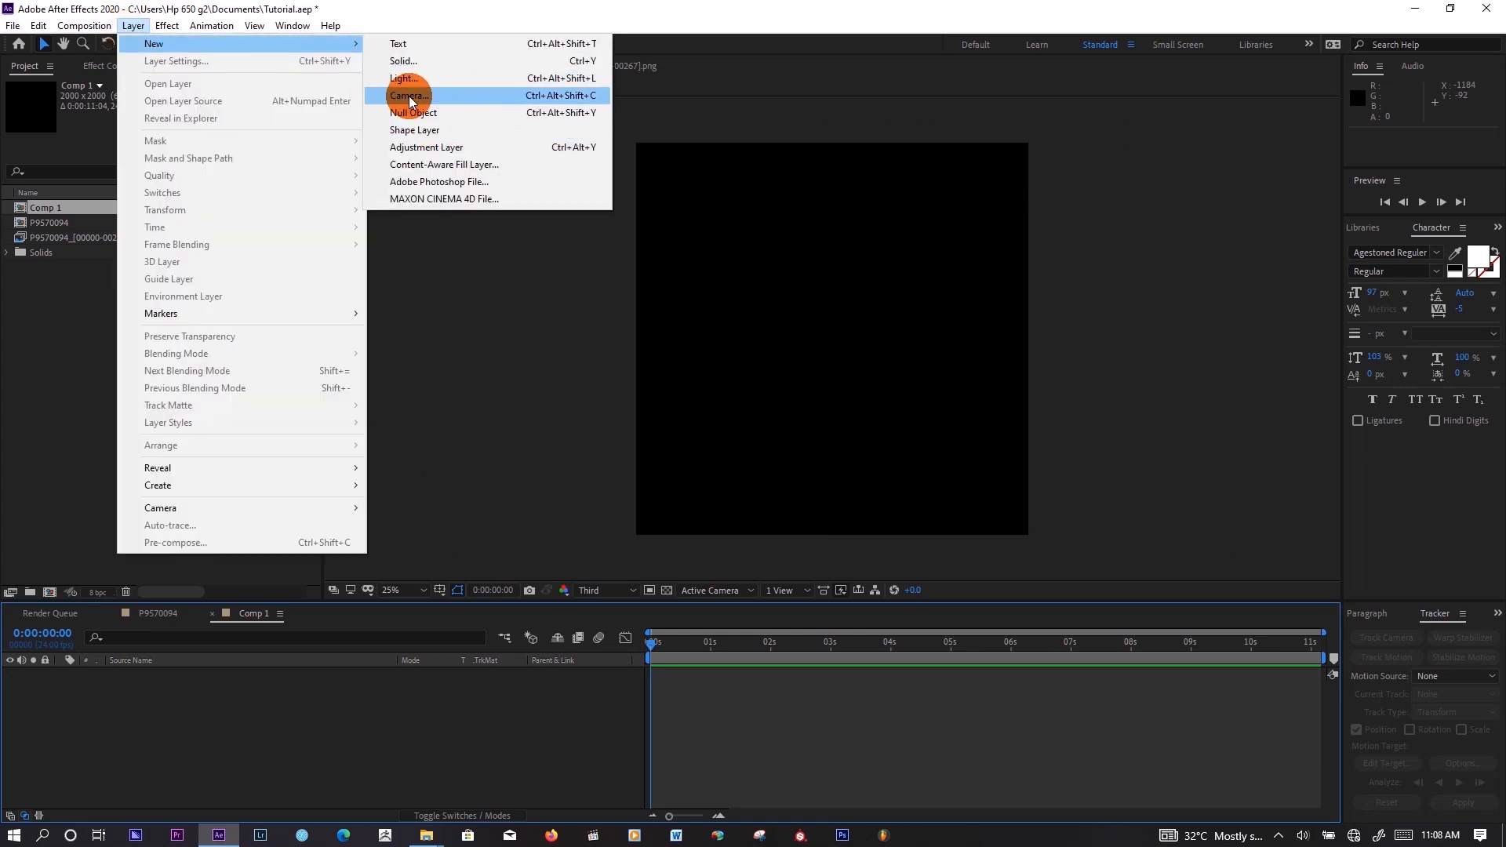
pyautogui.click(404, 63)
pyautogui.click(699, 416)
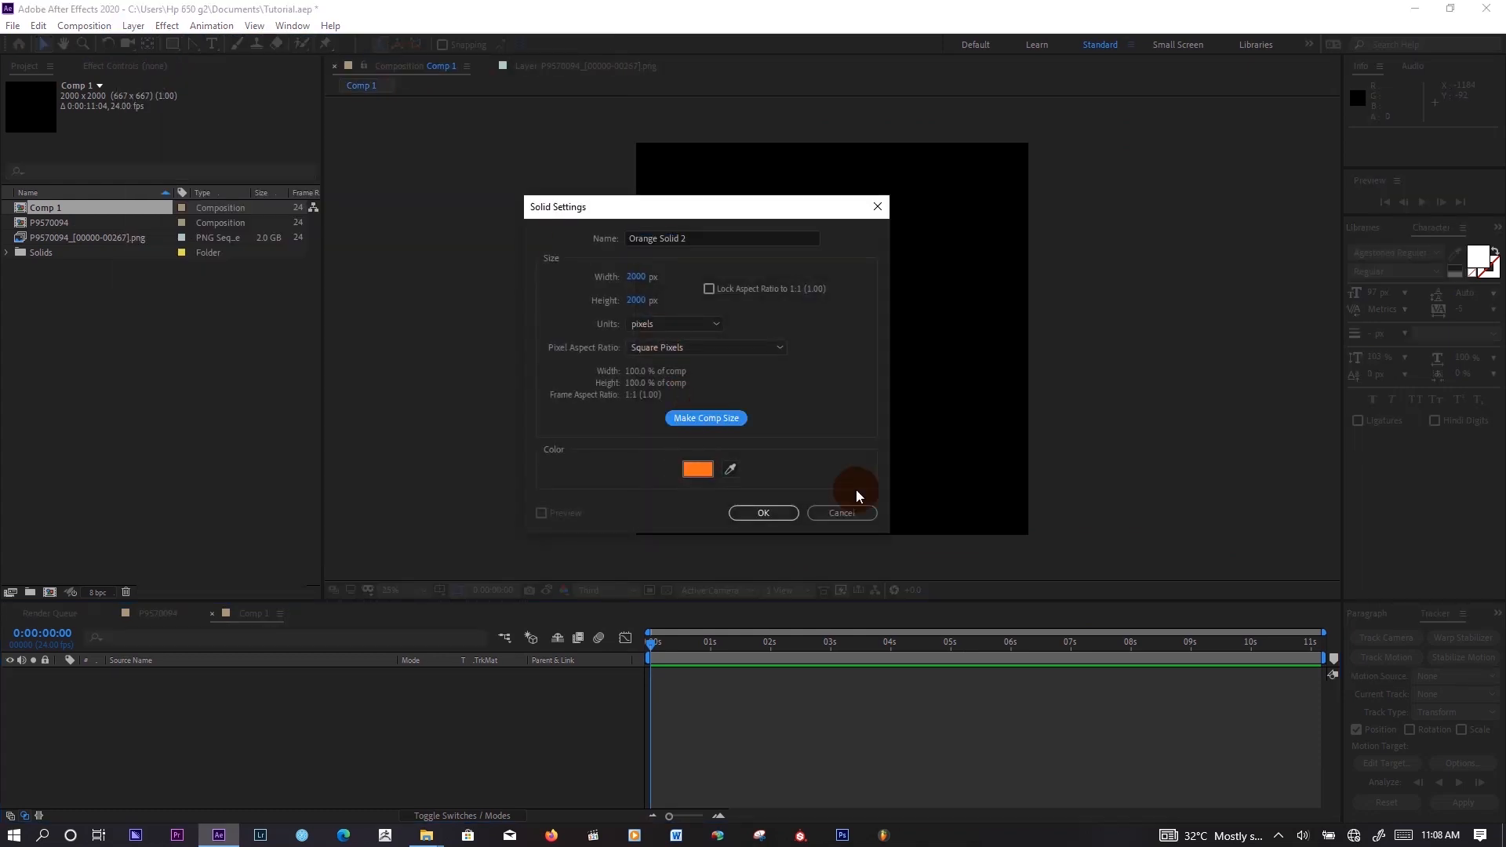
pyautogui.click(754, 513)
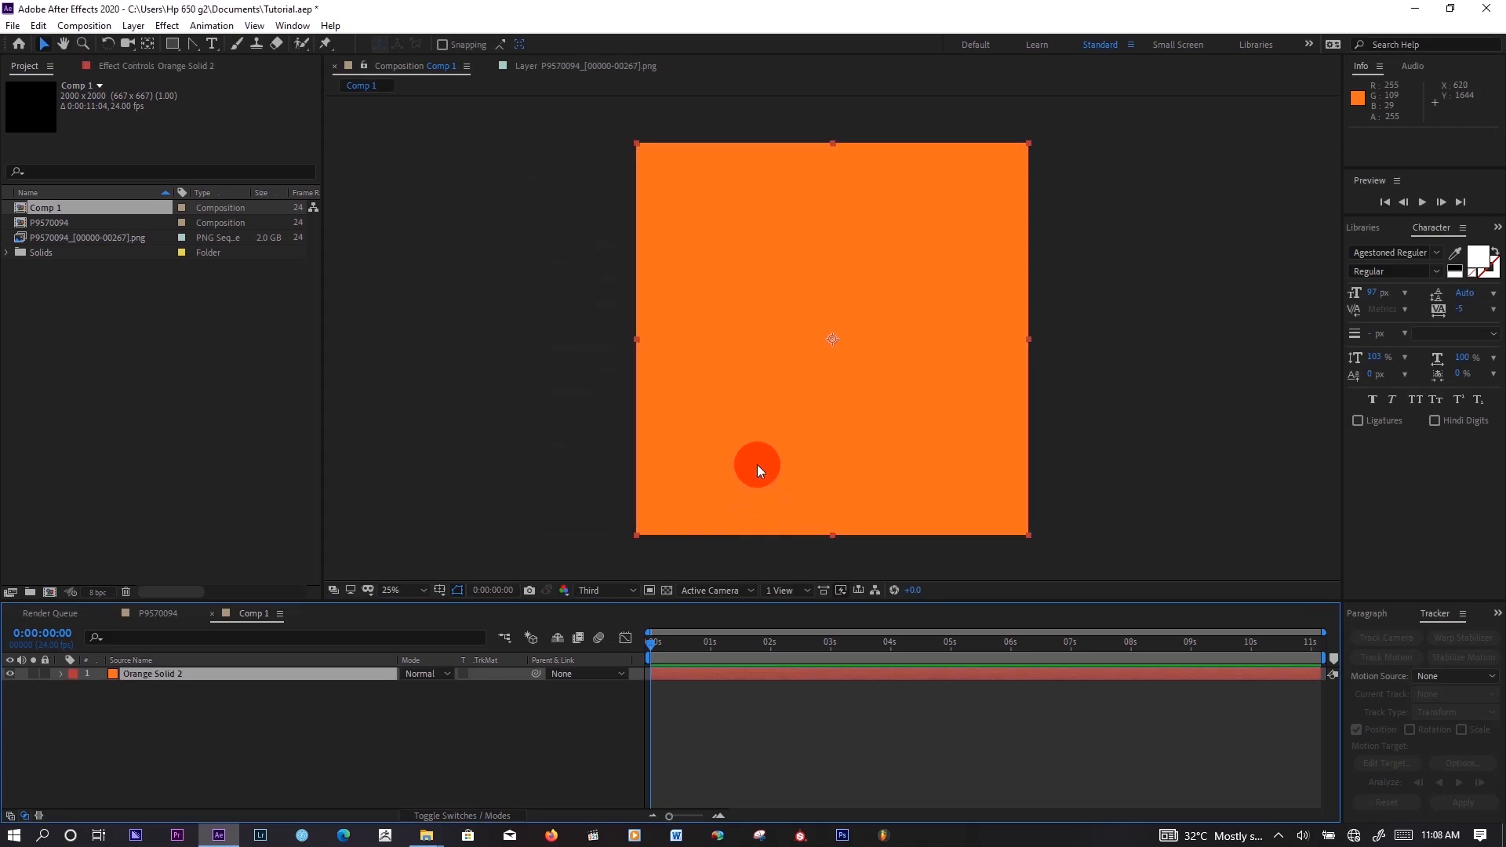
# - Apply the Trapcode Particular effect to the orange solid
pyautogui.click(158, 26)
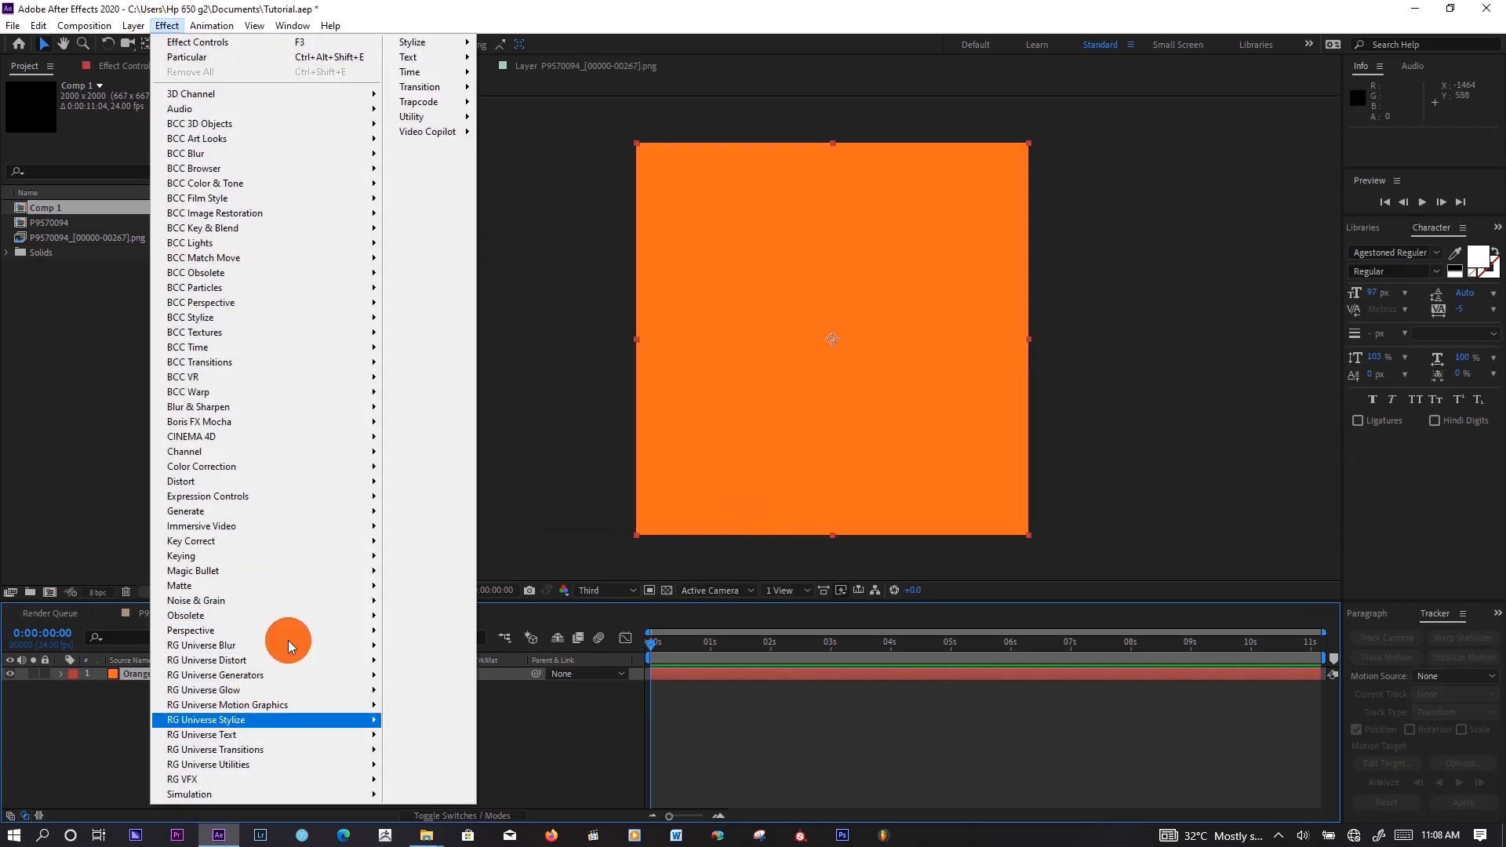
pyautogui.moveTo(449, 108)
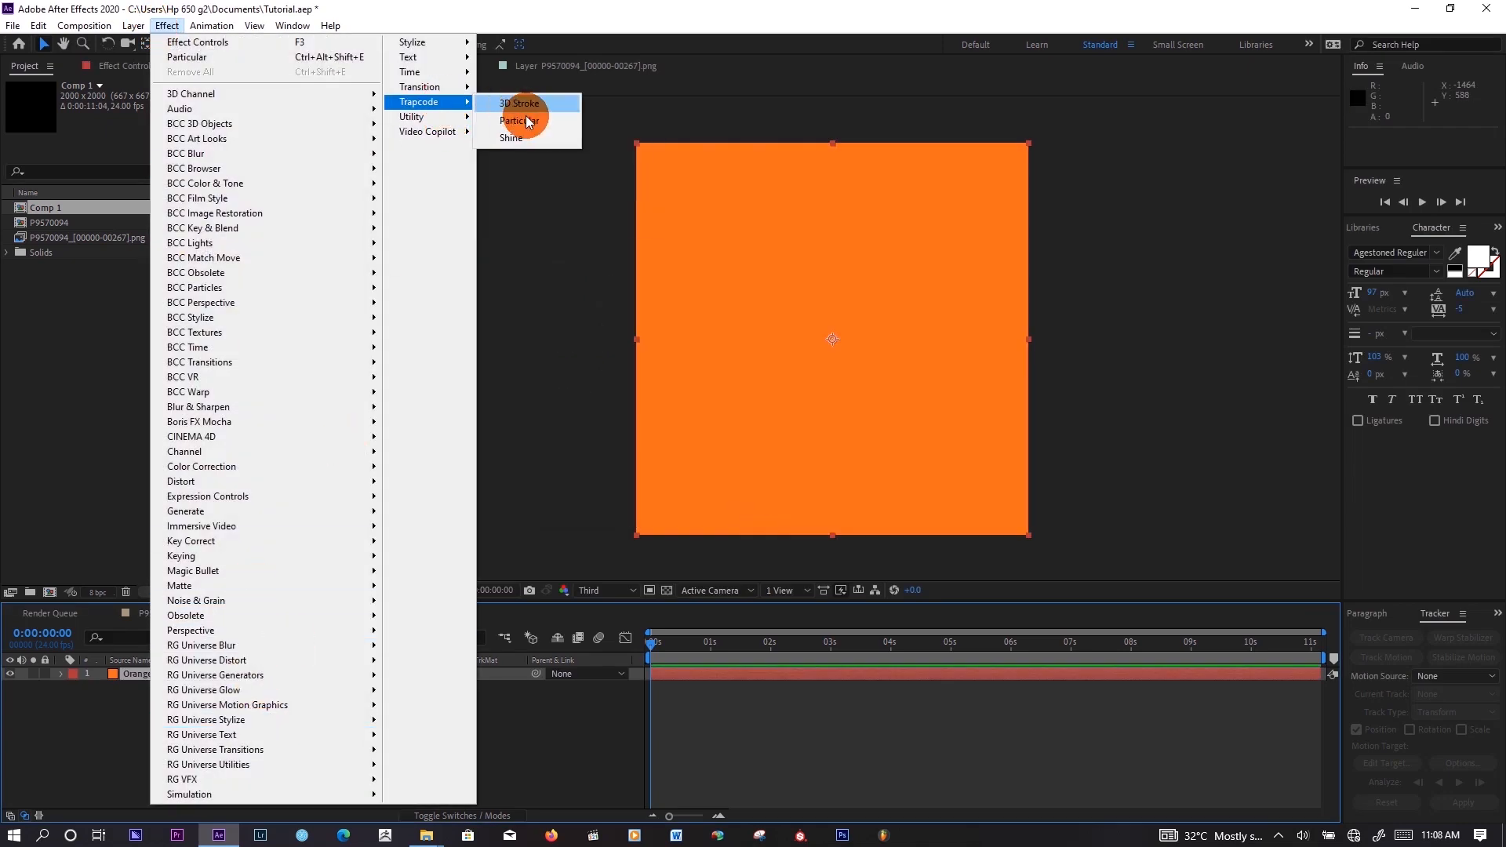
pyautogui.click(530, 122)
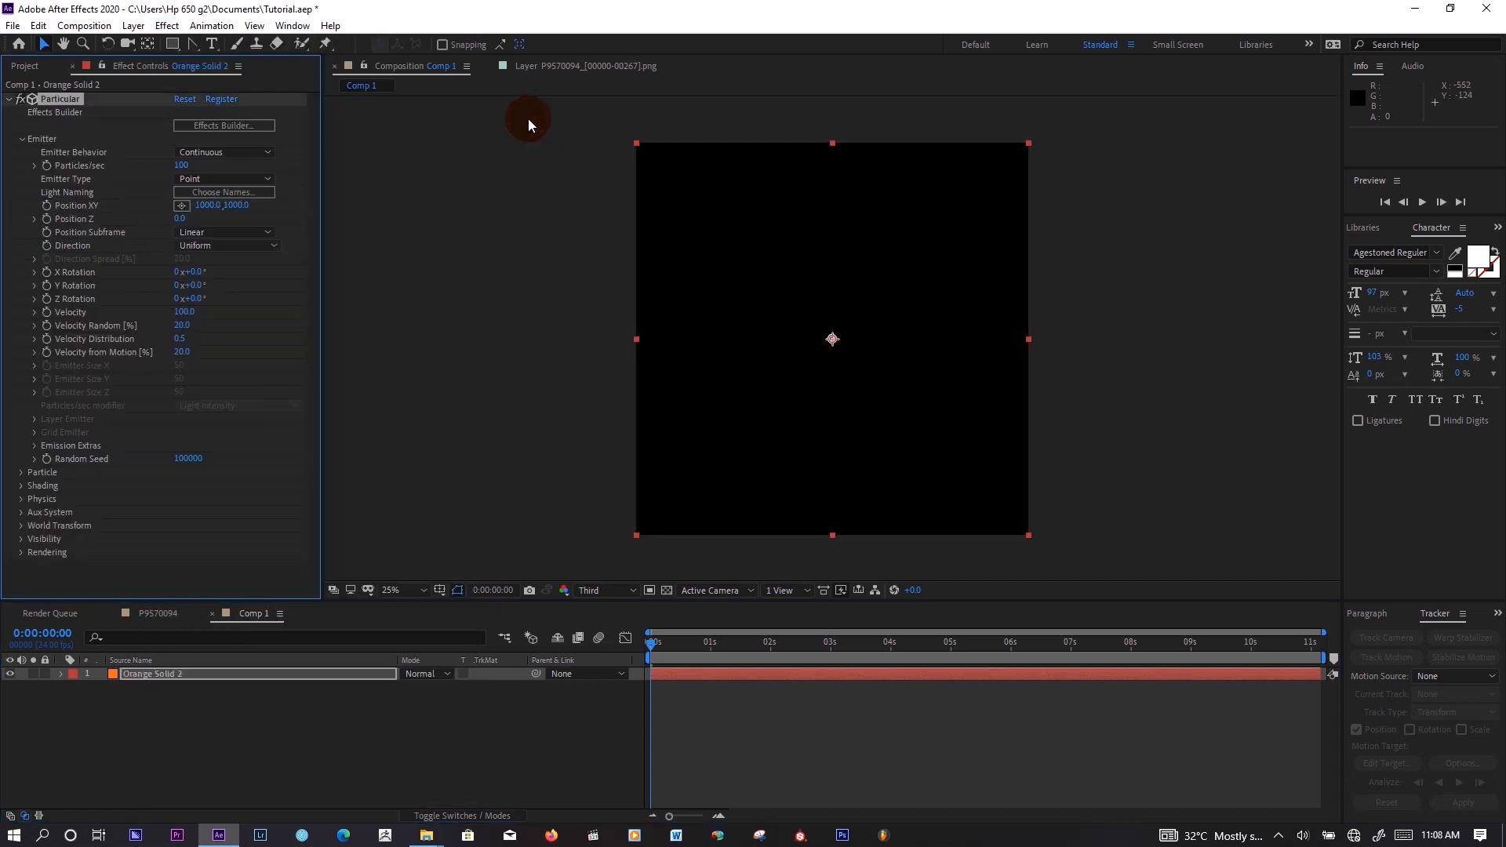
# - Keyframe Particular's Particles/sec at 30000 on the first frame and at 0 at 0:00:00:16
pyautogui.click(186, 166)
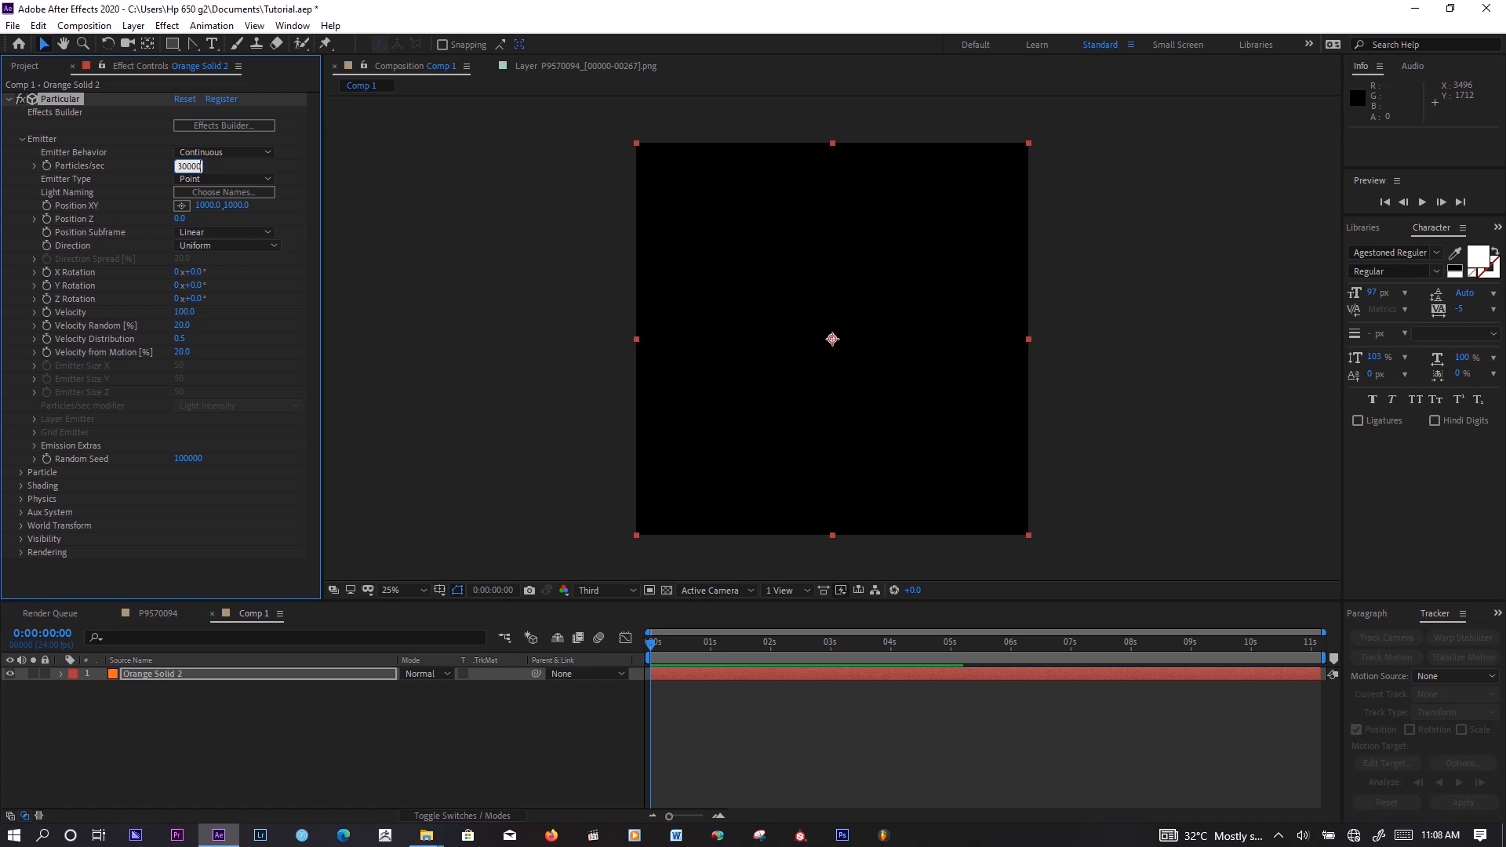
pyautogui.click(47, 163)
pyautogui.moveTo(656, 647); pyautogui.dragTo(696, 643)
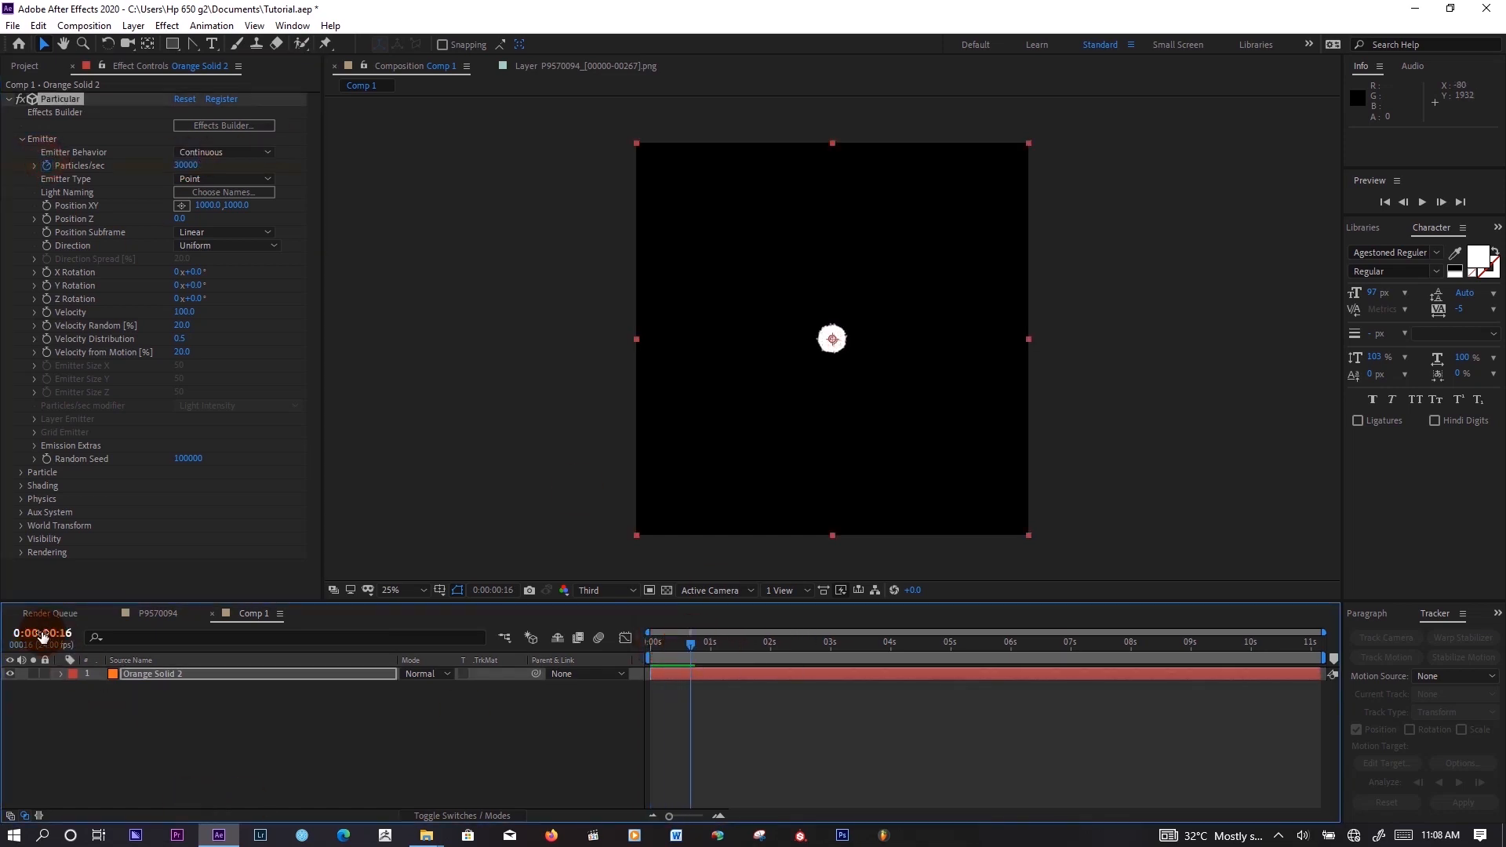
pyautogui.click(188, 166)
pyautogui.write('0')
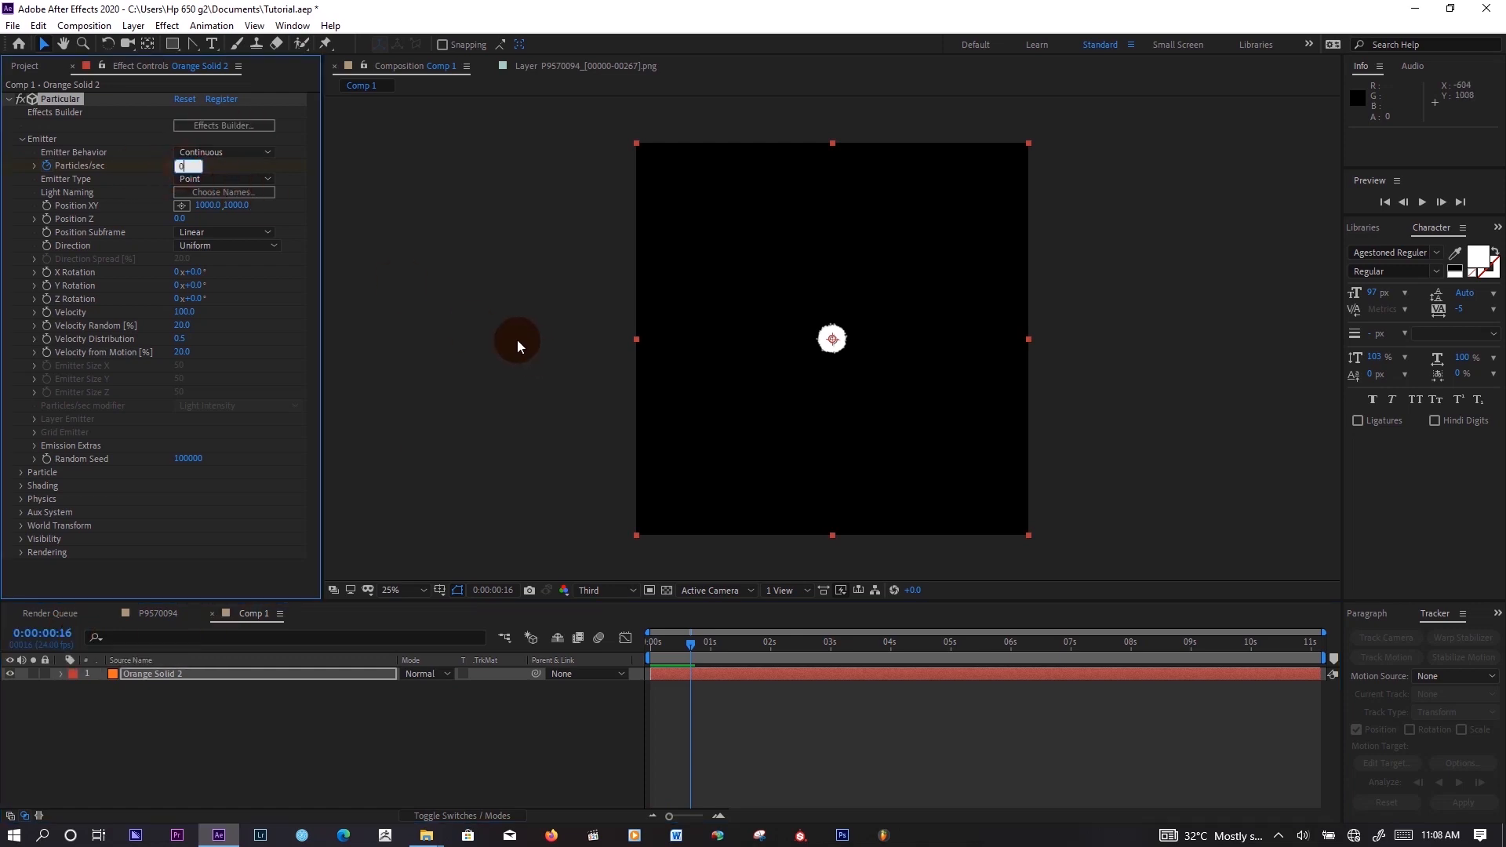
pyautogui.click(519, 343)
# - Scrub through the particle burst and set the emitter's Velocity to 200 and Velocity Random to 42%
pyautogui.click(652, 643)
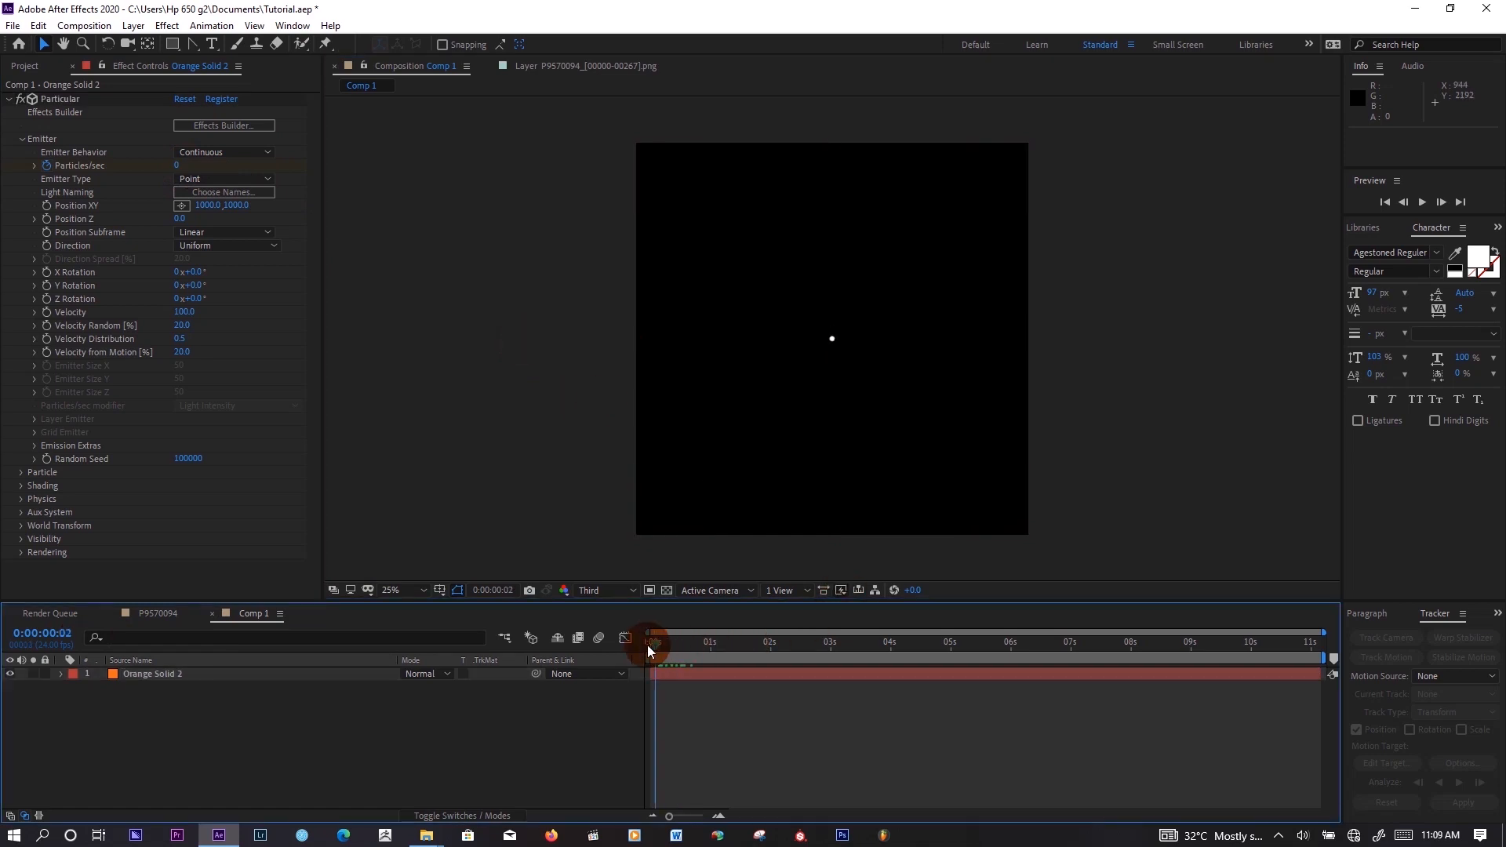
pyautogui.moveTo(741, 647); pyautogui.dragTo(834, 647)
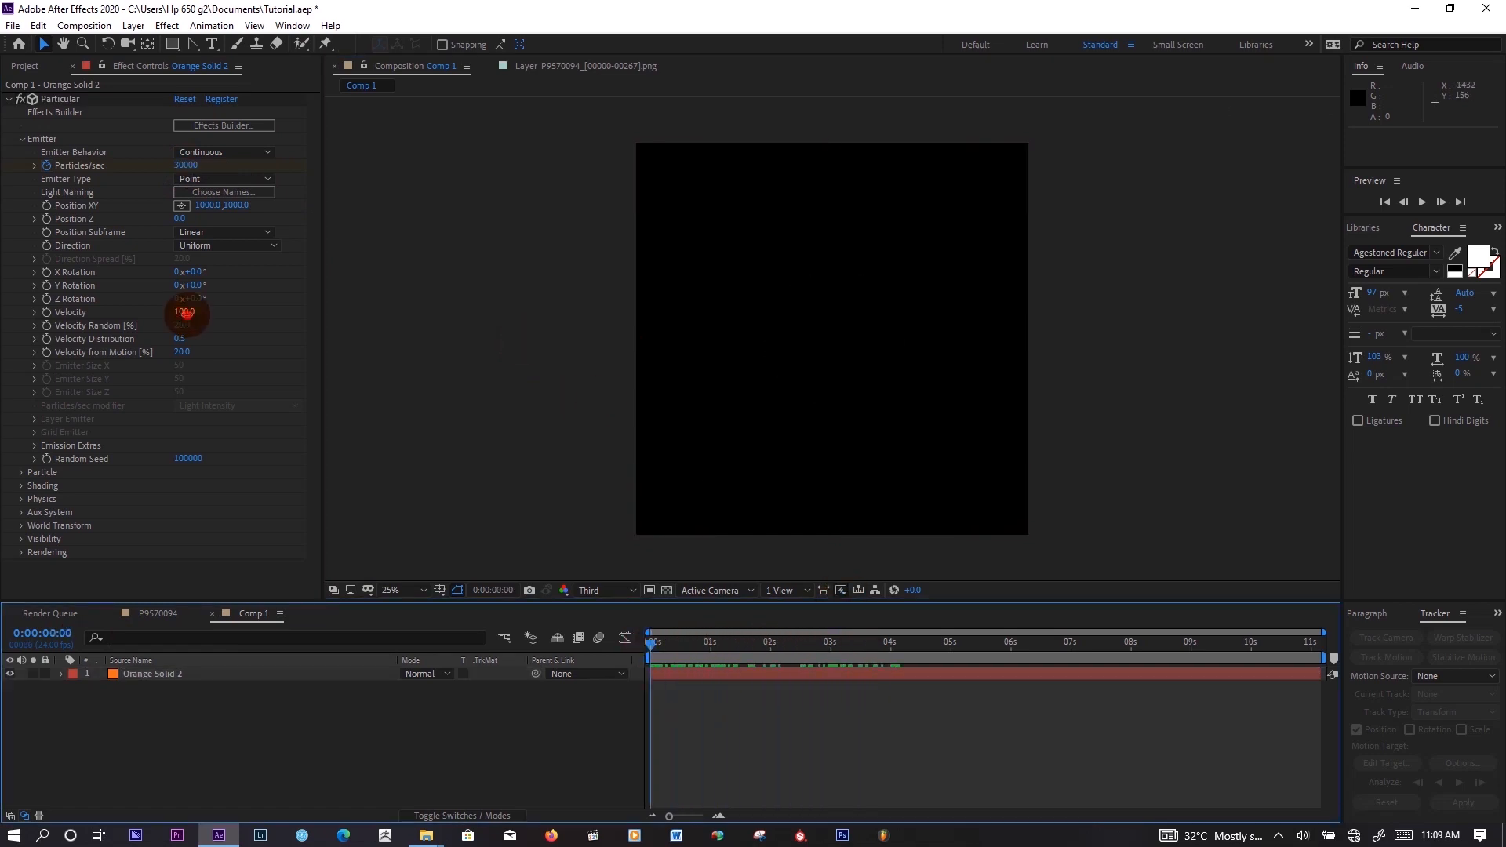
pyautogui.moveTo(188, 312); pyautogui.dragTo(207, 313)
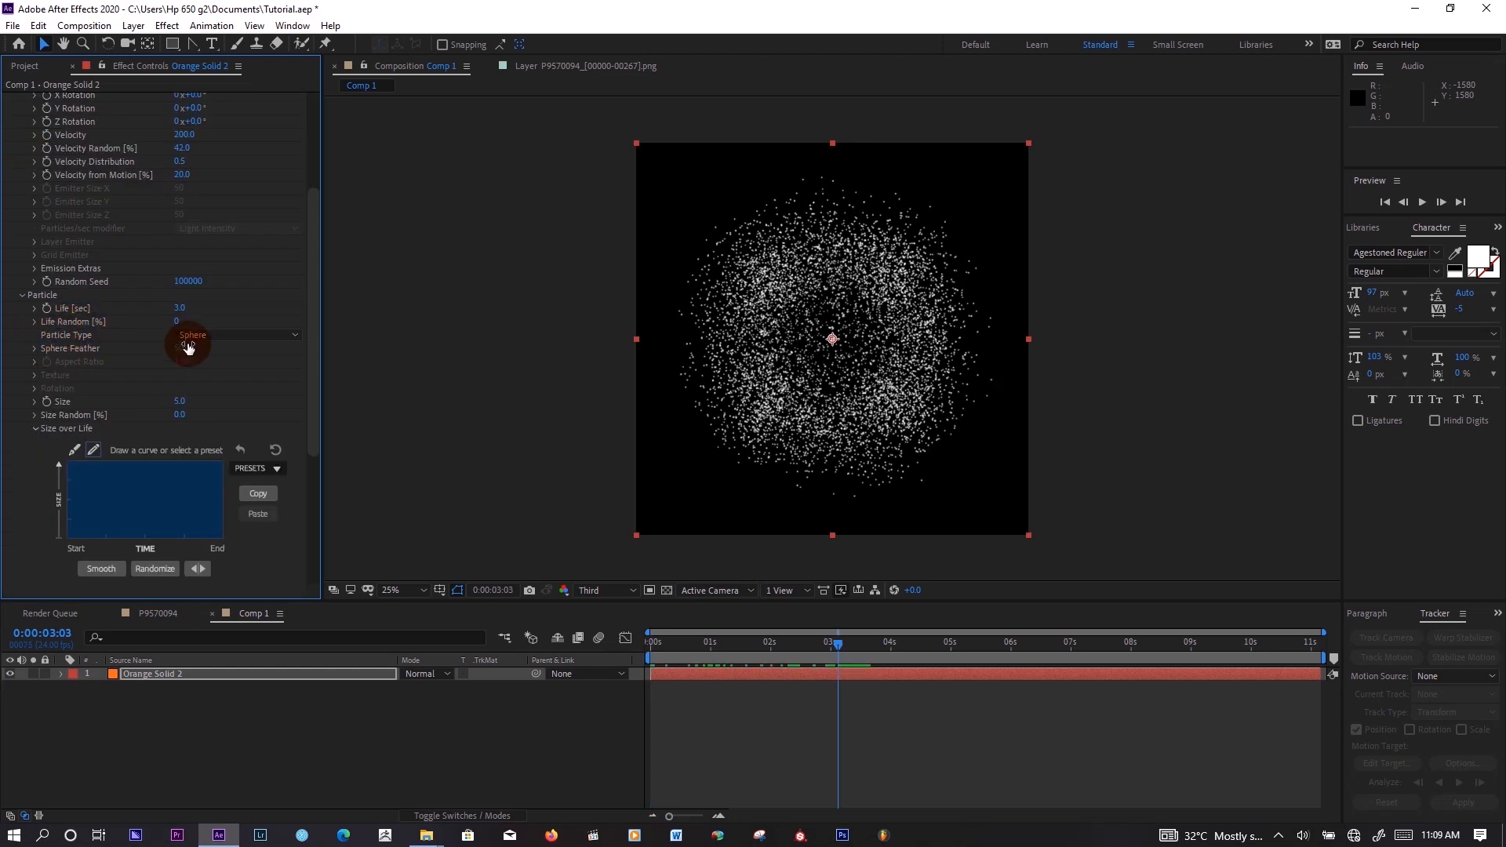
# - Set Sphere Feather to 0 and give Size over Life the preset curve that rises quickly and tapers to zero
pyautogui.moveTo(181, 348); pyautogui.dragTo(113, 356)
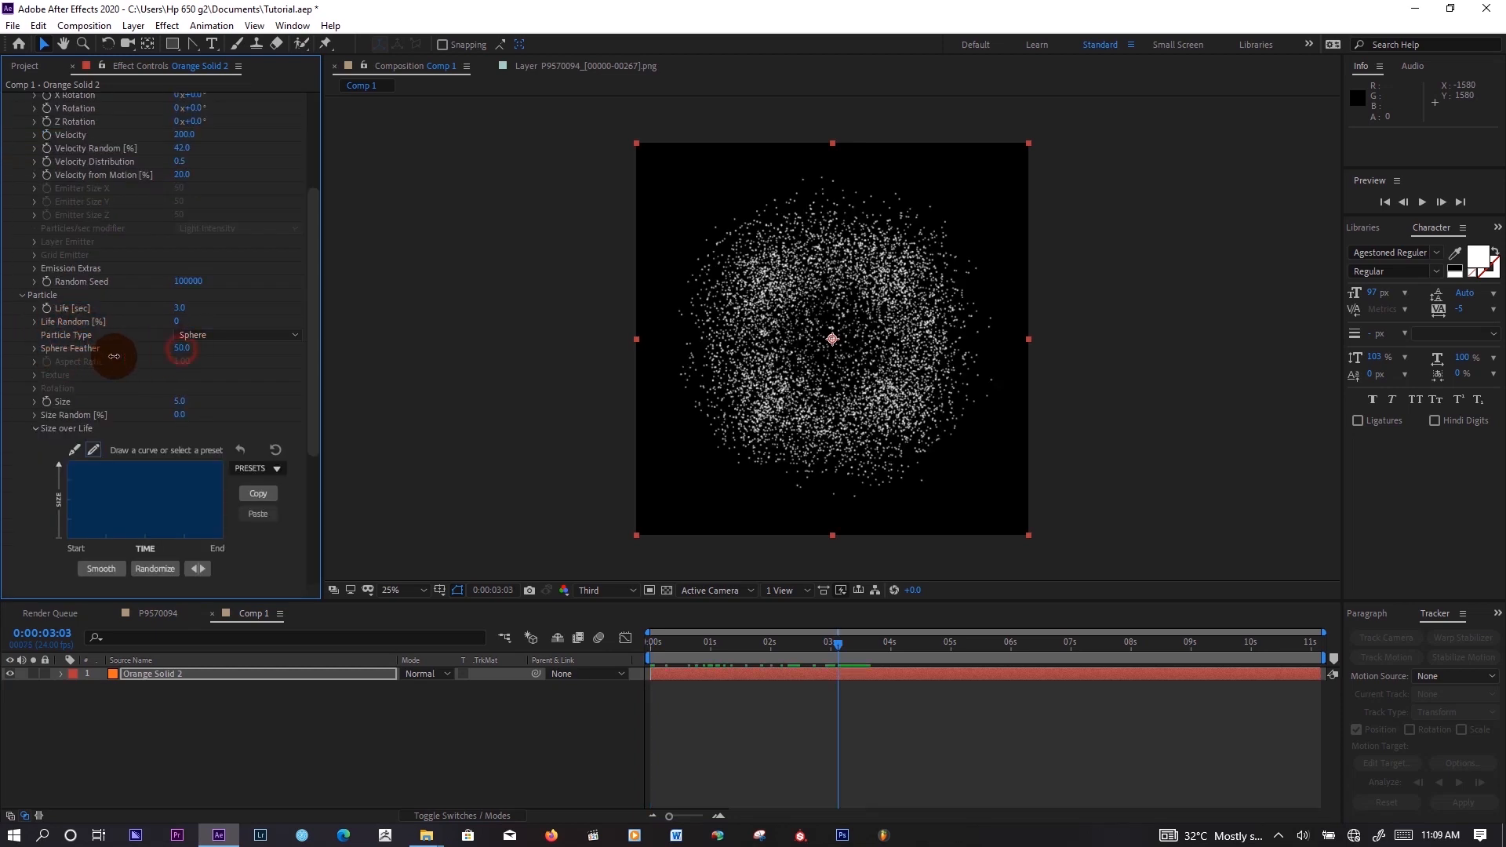
pyautogui.click(250, 466)
pyautogui.click(258, 521)
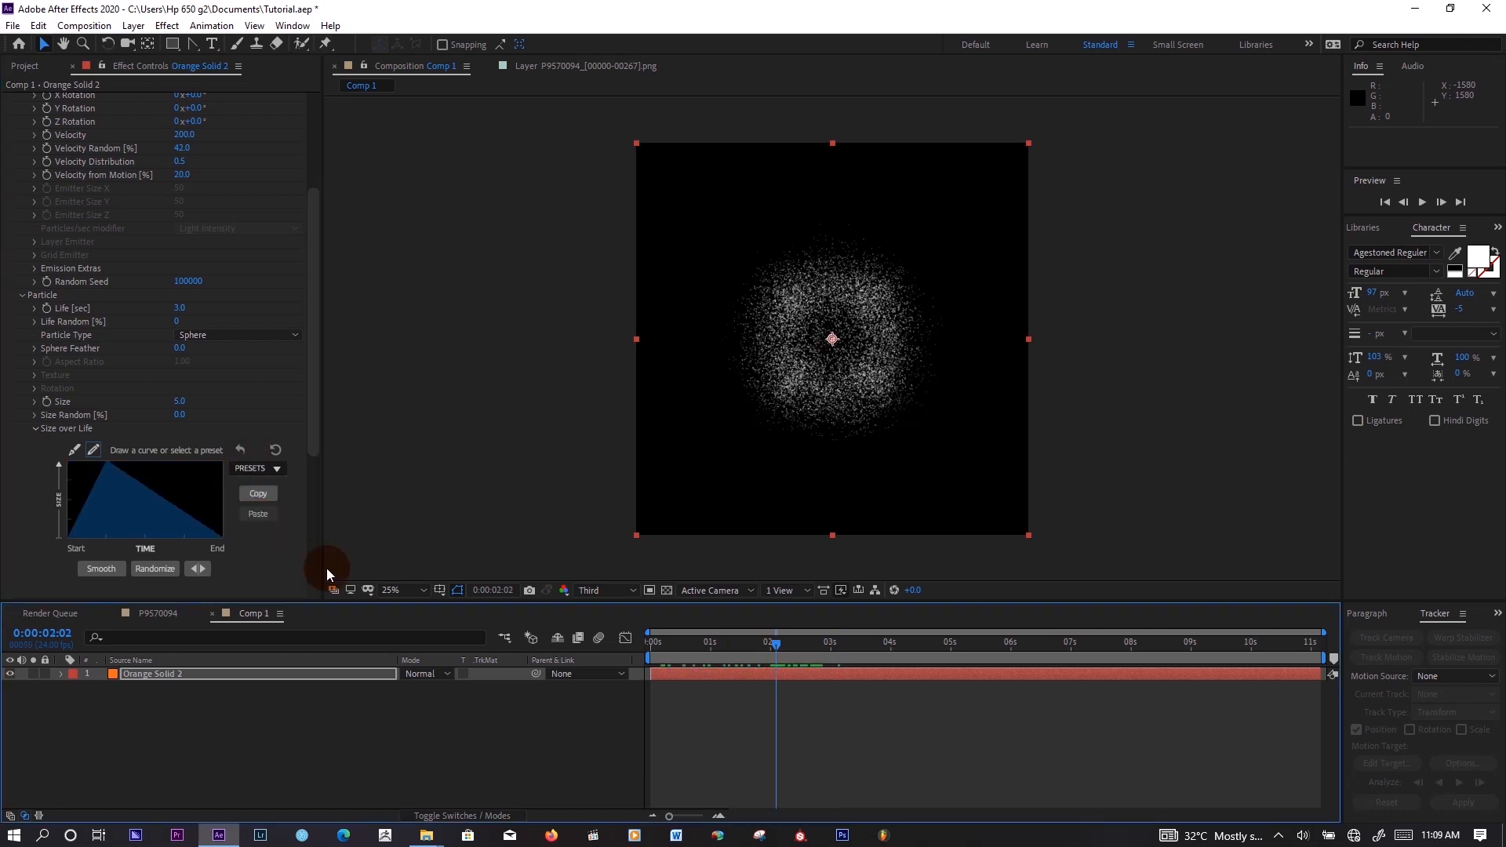
# - Apply the flickering fade-out preset to Opacity over Life and set the particles' Size Random to 92%
pyautogui.click(33, 429)
pyautogui.click(36, 469)
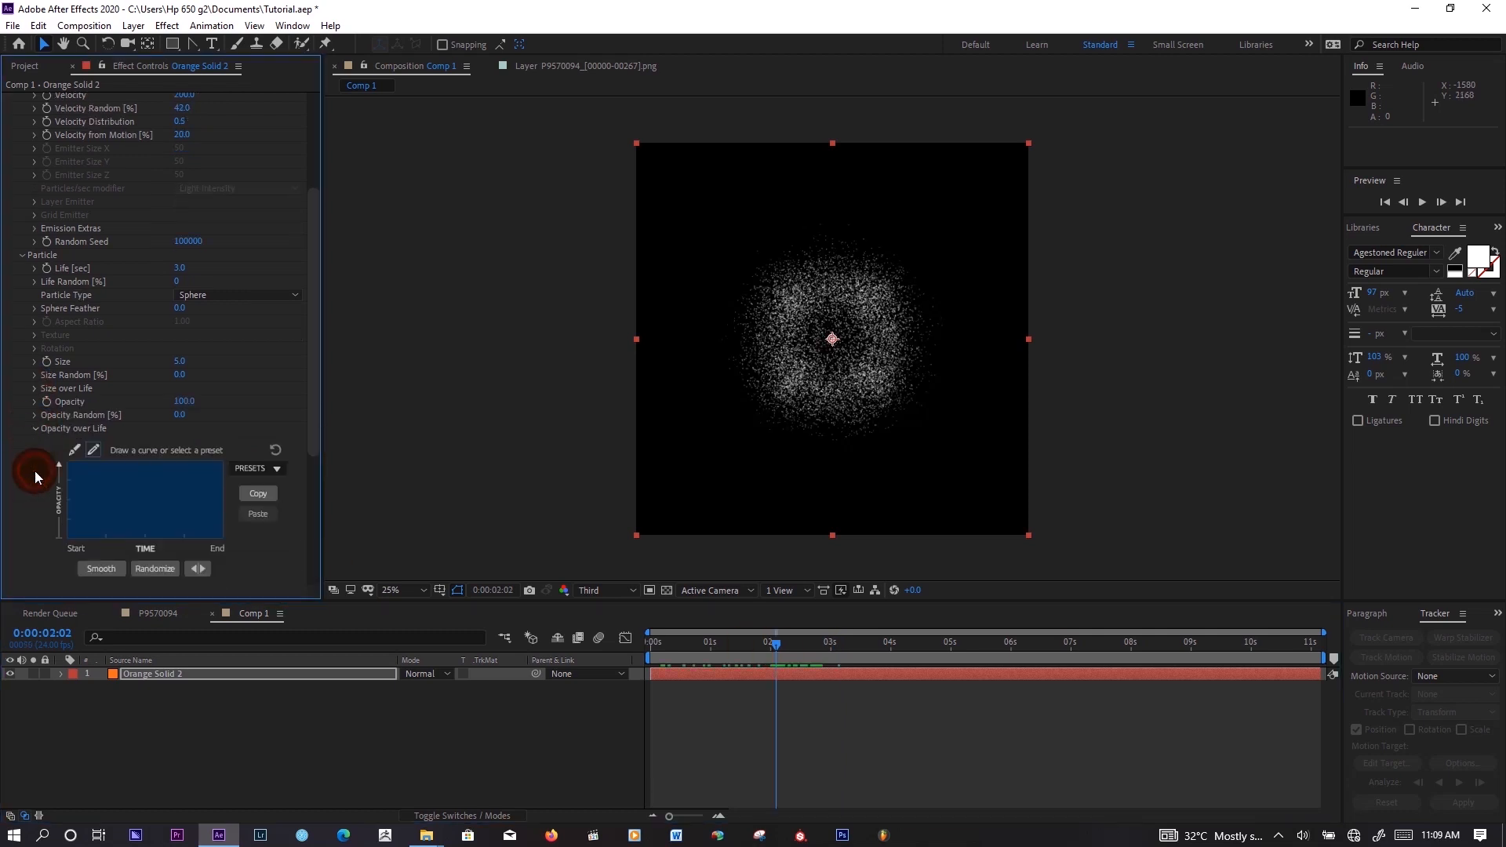
pyautogui.click(251, 468)
pyautogui.click(270, 548)
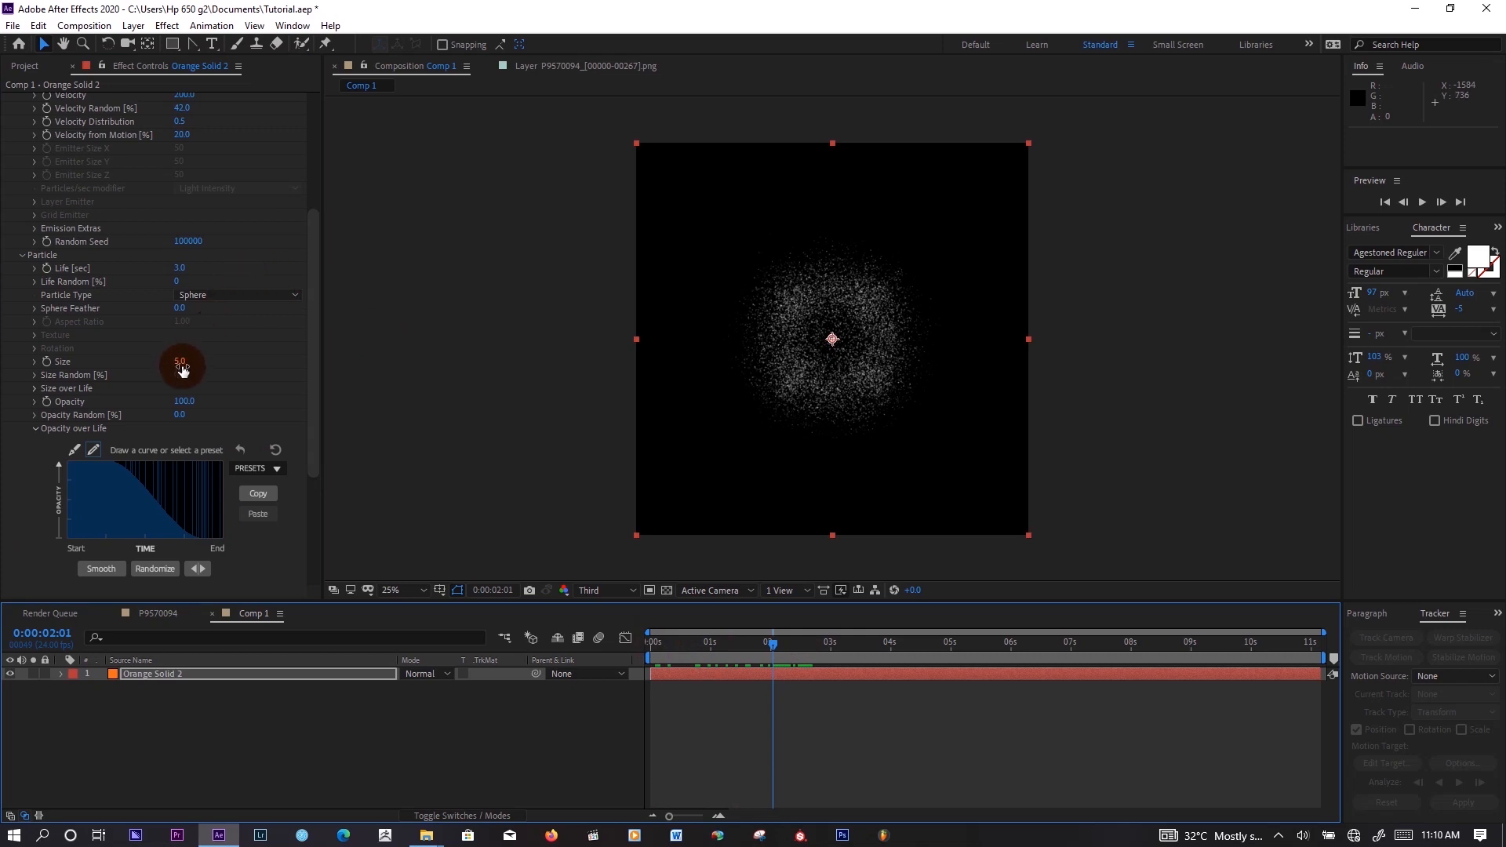
pyautogui.moveTo(180, 374); pyautogui.dragTo(203, 374)
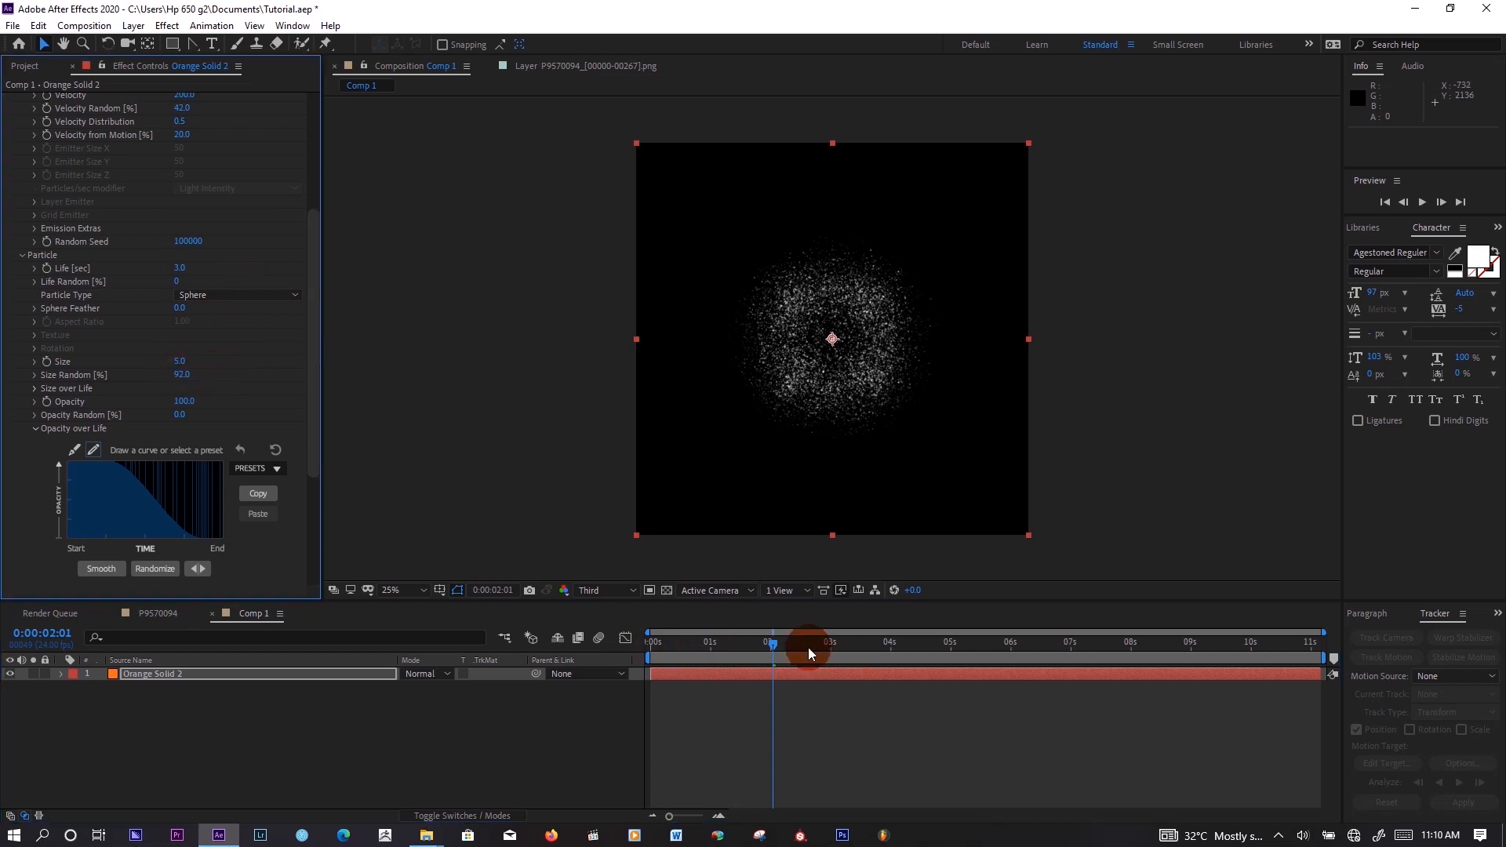
pyautogui.moveTo(656, 643); pyautogui.dragTo(816, 641)
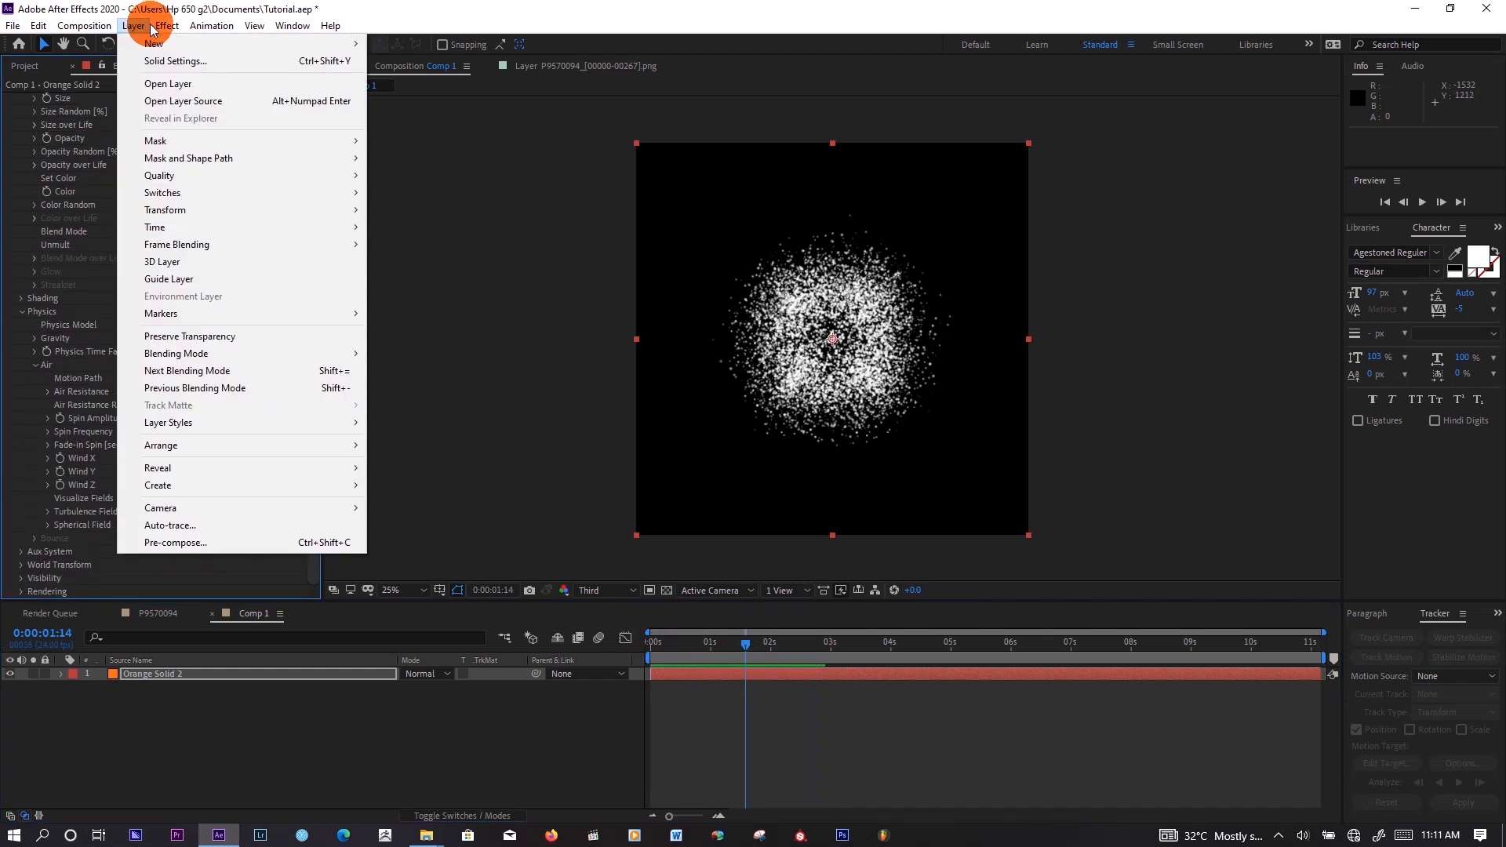
# - Add a new camera layer to the particle composition
pyautogui.moveTo(232, 45)
pyautogui.click(430, 99)
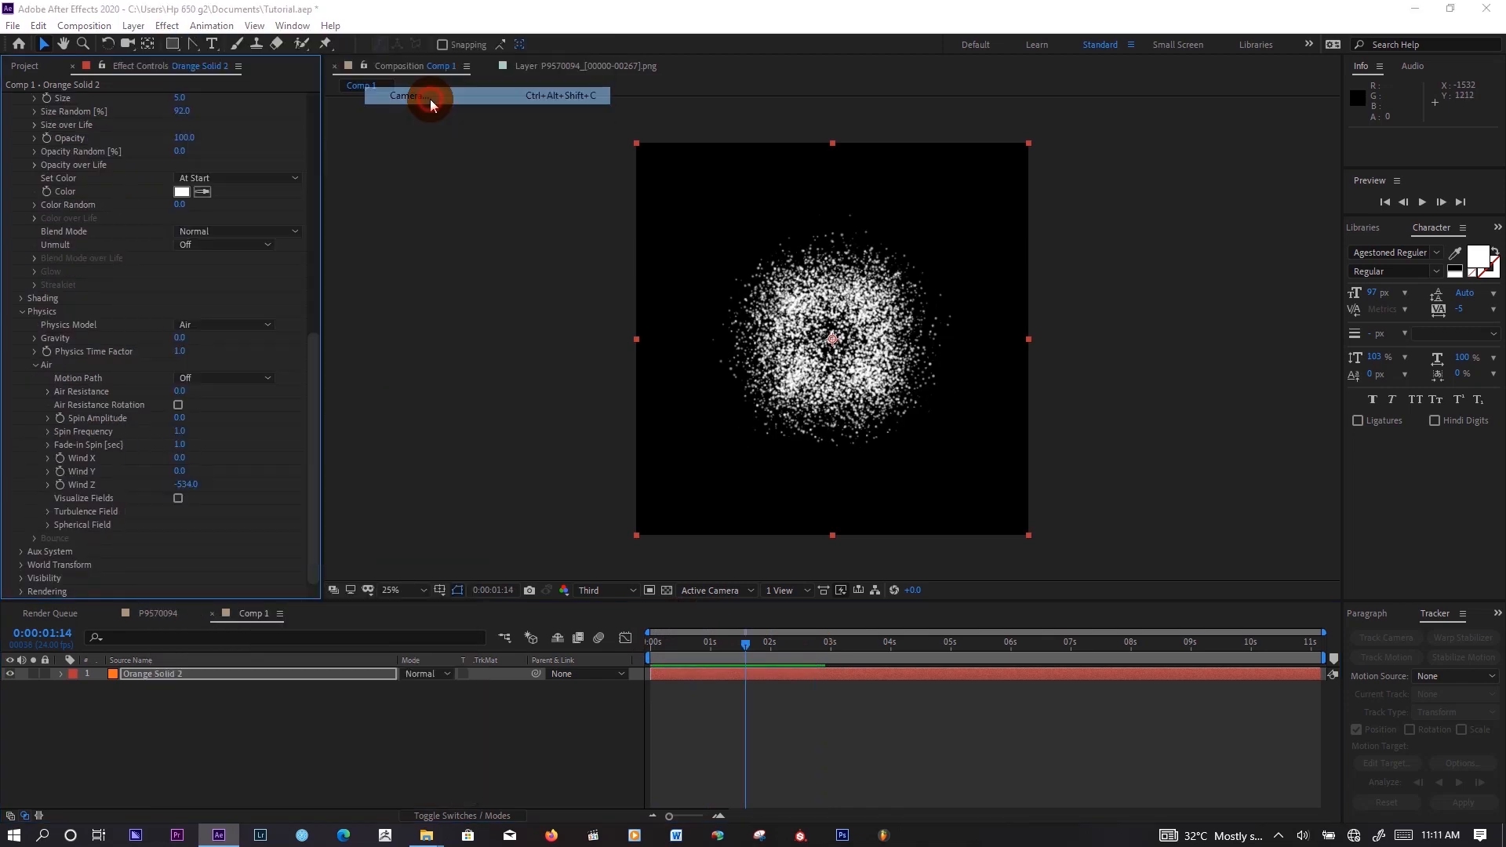
pyautogui.click(912, 591)
# - Move to 0:00:01:00 and turn on Depth of Field in the camera's options
pyautogui.moveTo(745, 645); pyautogui.dragTo(656, 652)
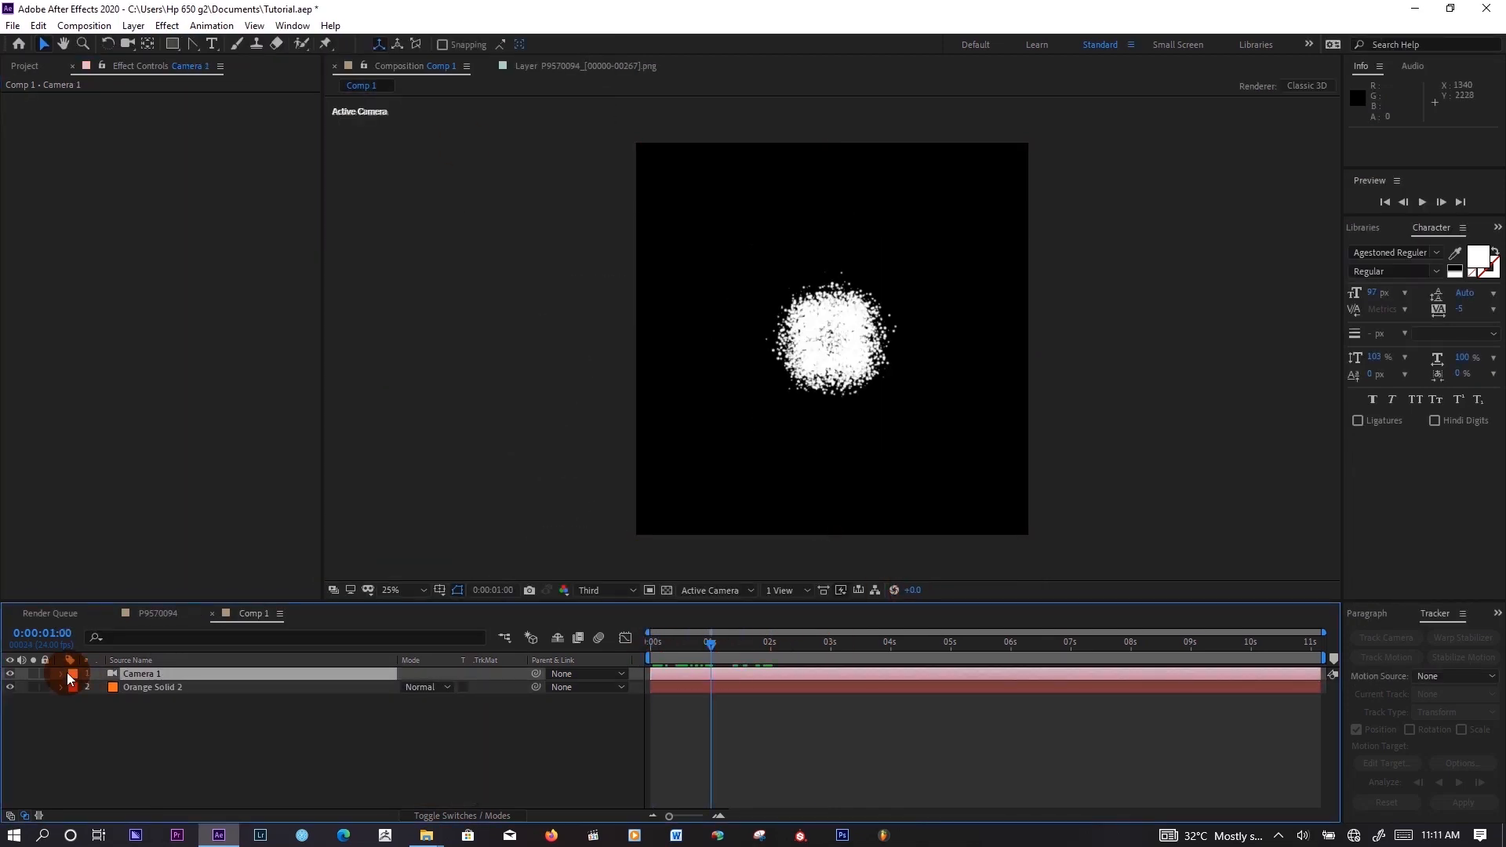
pyautogui.click(61, 674)
pyautogui.click(76, 688)
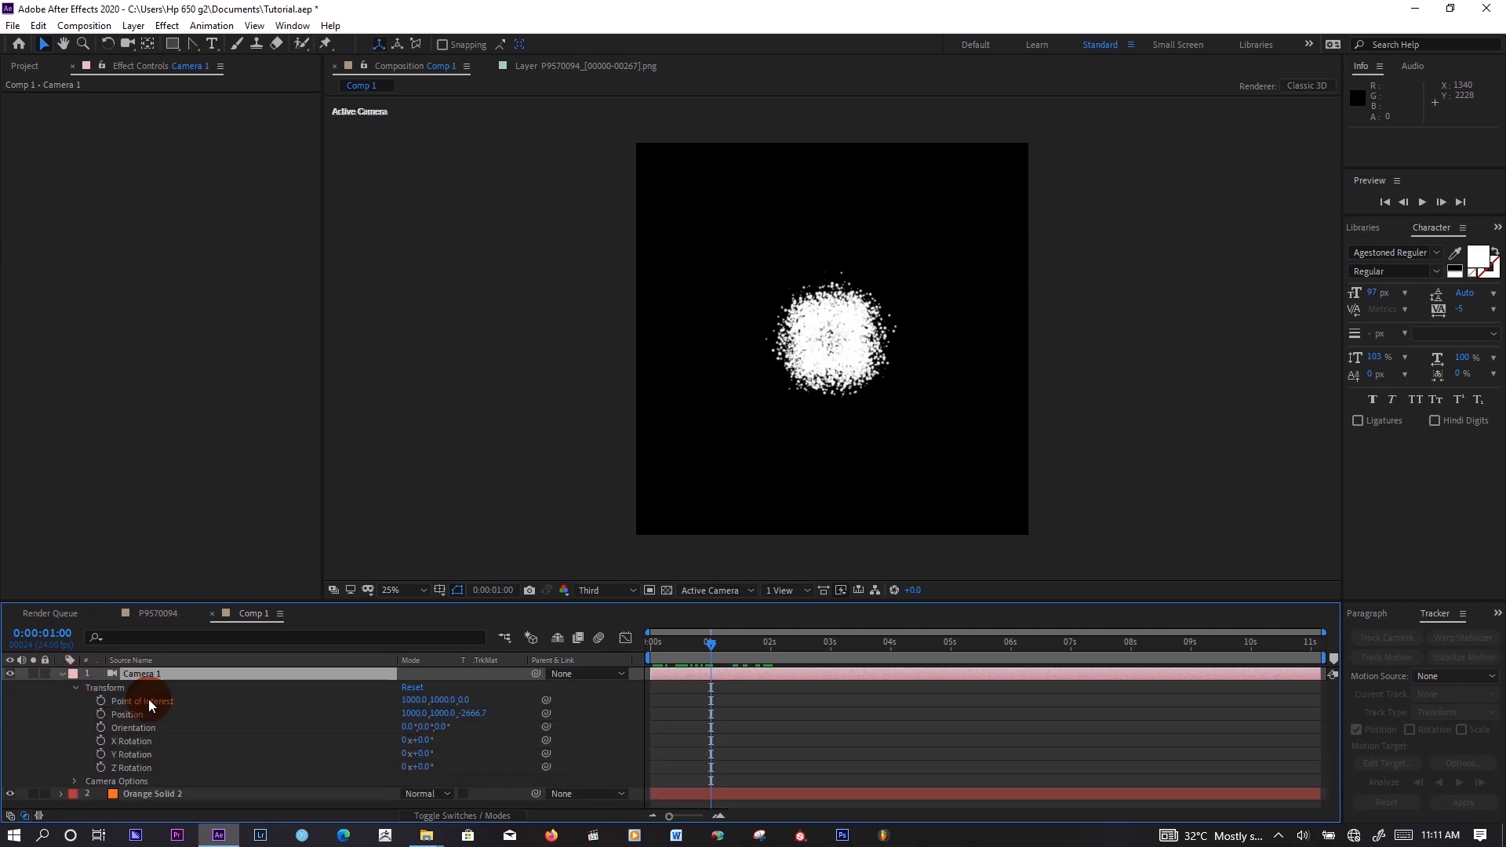
pyautogui.click(75, 782)
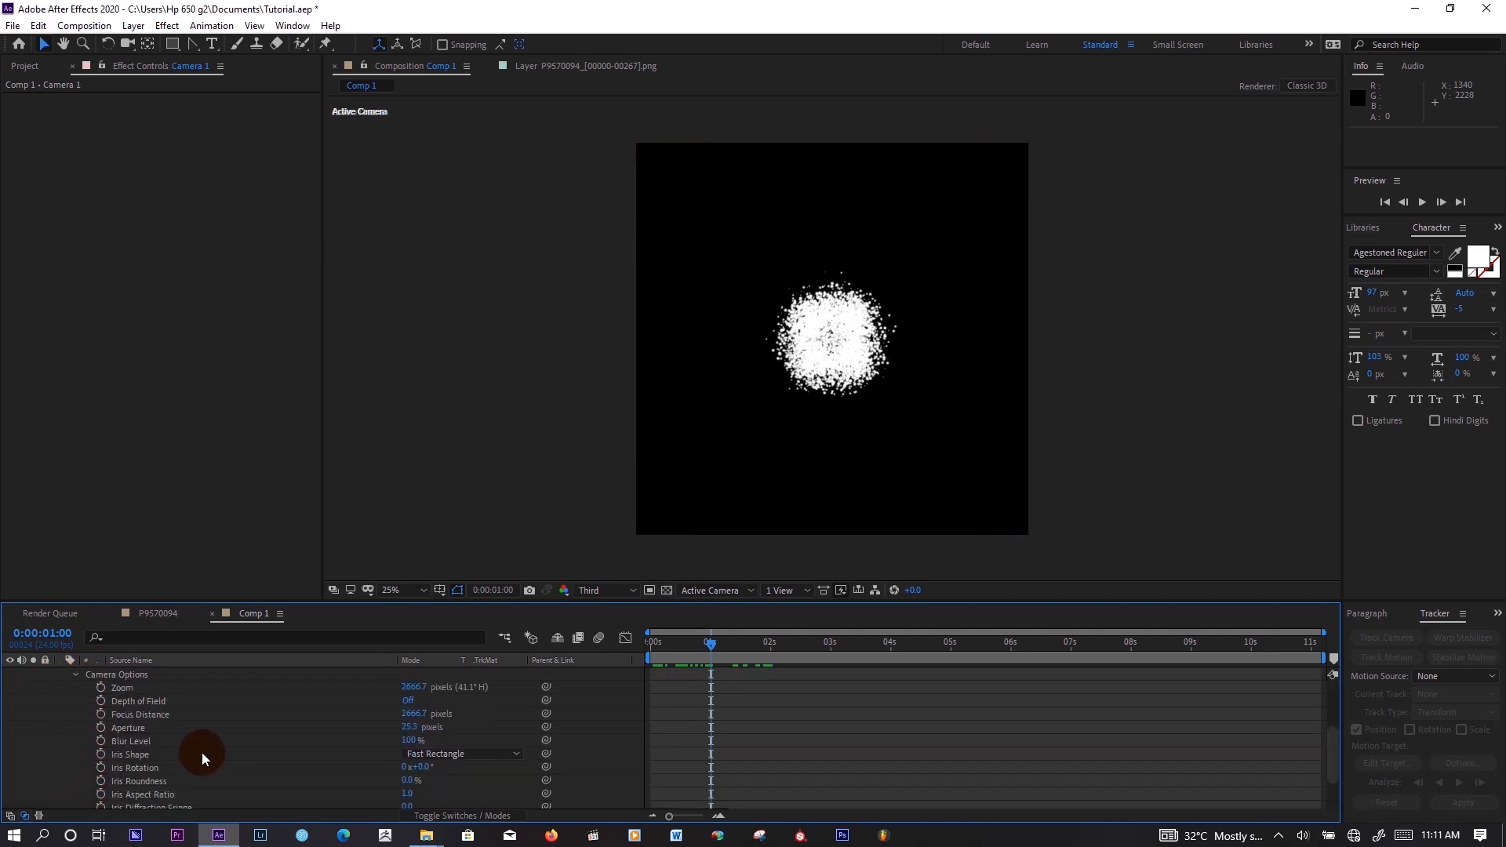
pyautogui.click(408, 700)
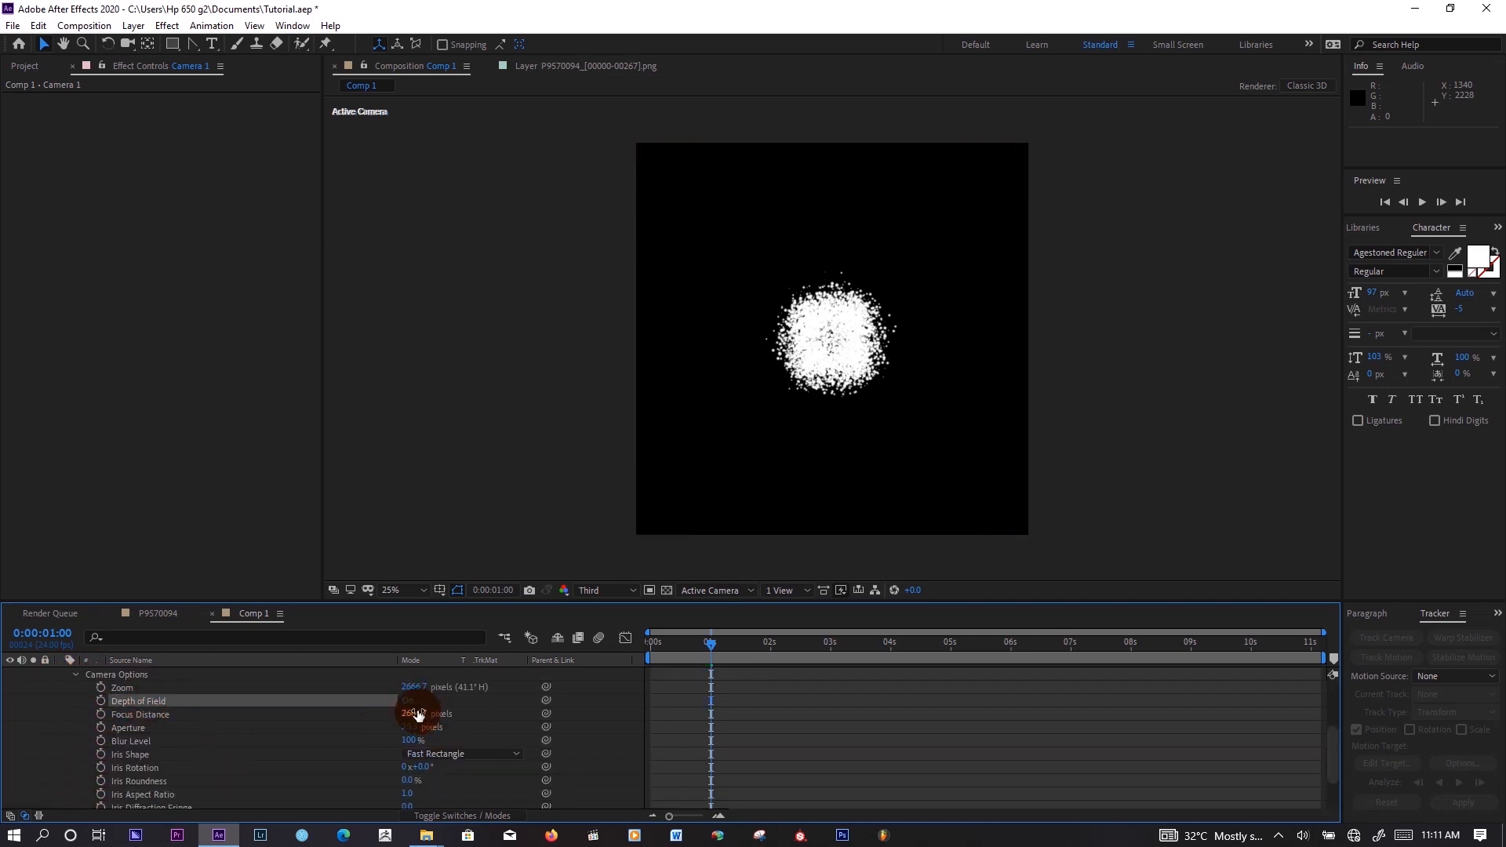
# - Switch the viewer to the Top view and set the camera's Focus Distance to about 2139.7 pixels
pyautogui.click(709, 589)
pyautogui.click(706, 683)
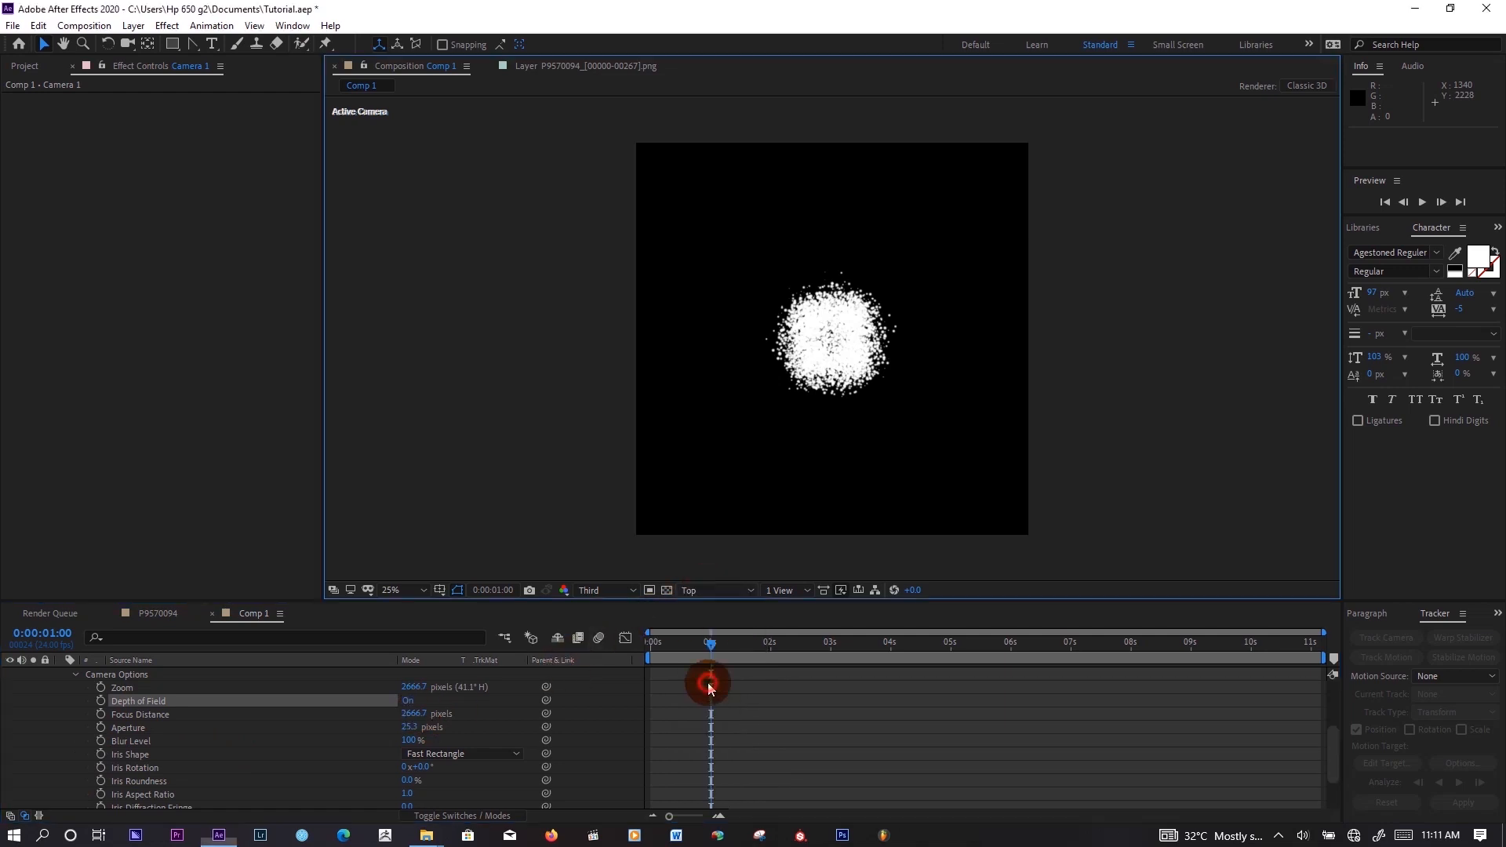
pyautogui.moveTo(415, 713); pyautogui.dragTo(131, 843)
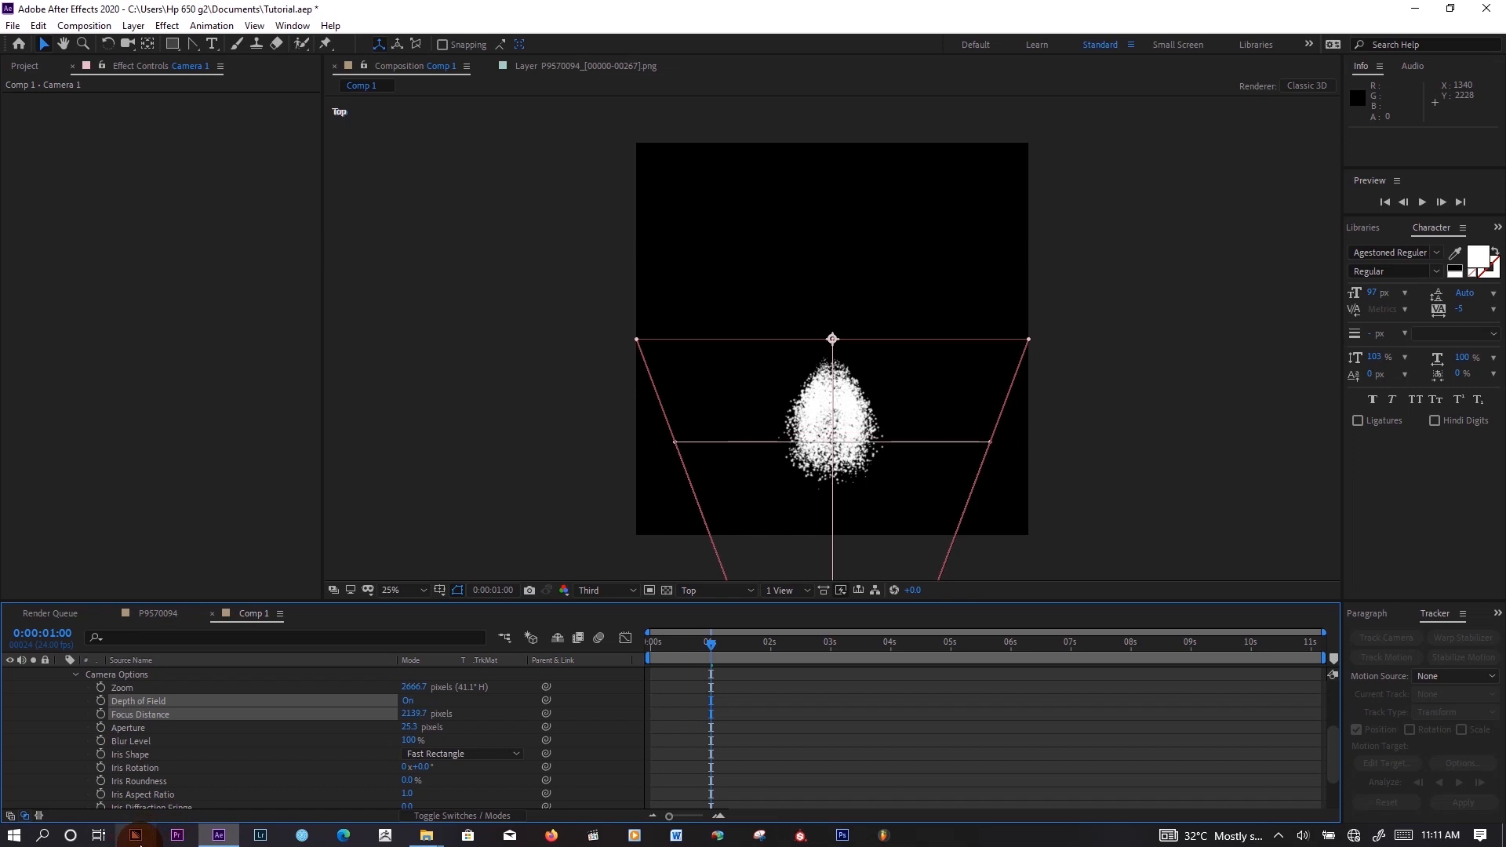
# - Set Affect Position to 288 in Particular's turbulence field on the orange solid and play back the particles
pyautogui.moveTo(711, 645)
pyautogui.mouseDown()
pyautogui.moveTo(651, 645)
pyautogui.moveTo(713, 647)
pyautogui.mouseUp()
pyautogui.scroll(1, 808, 711)
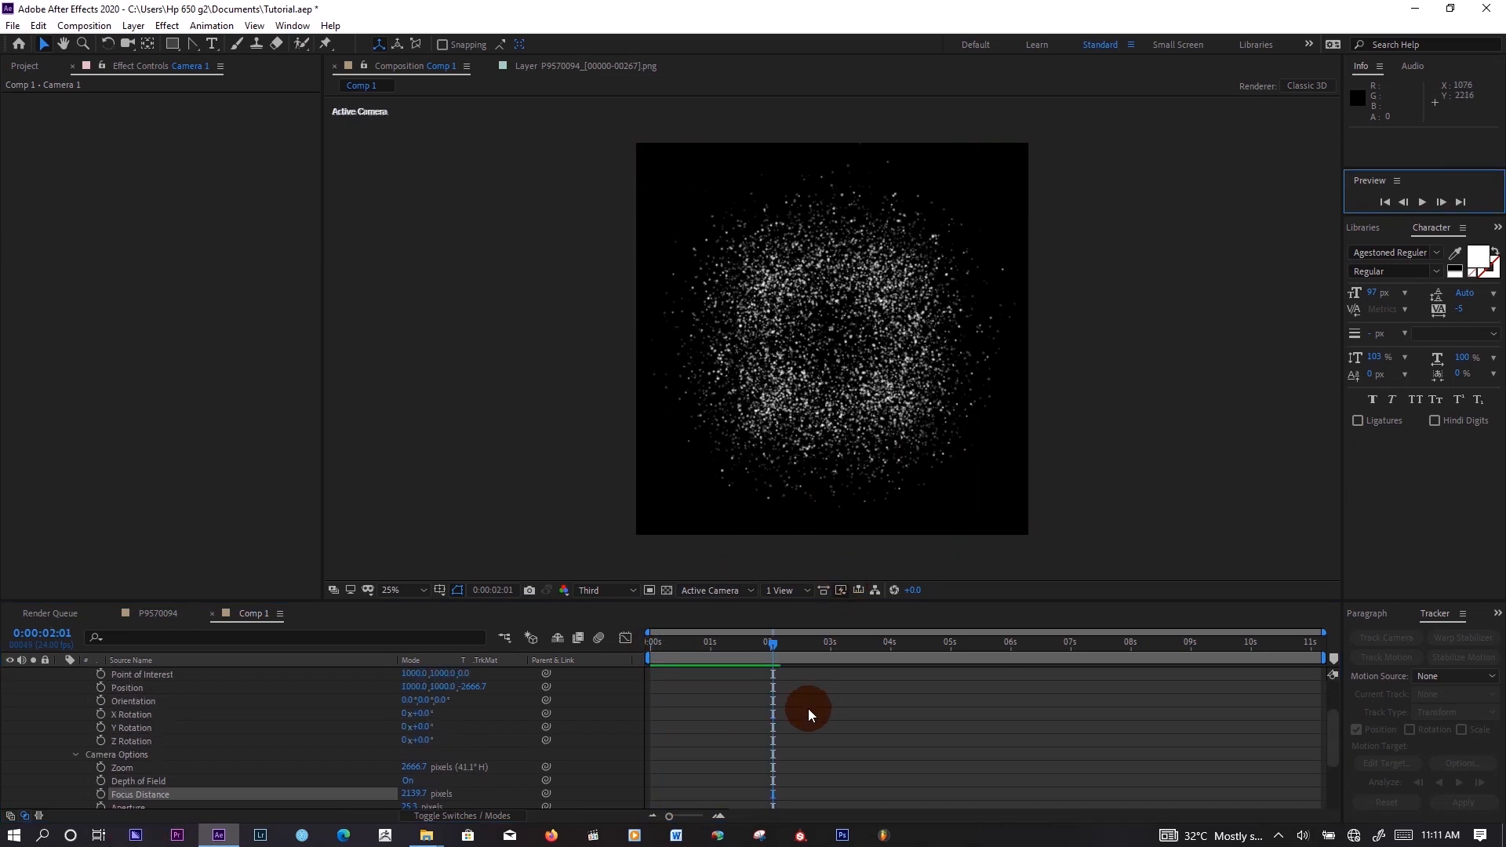
pyautogui.click(61, 673)
pyautogui.click(149, 687)
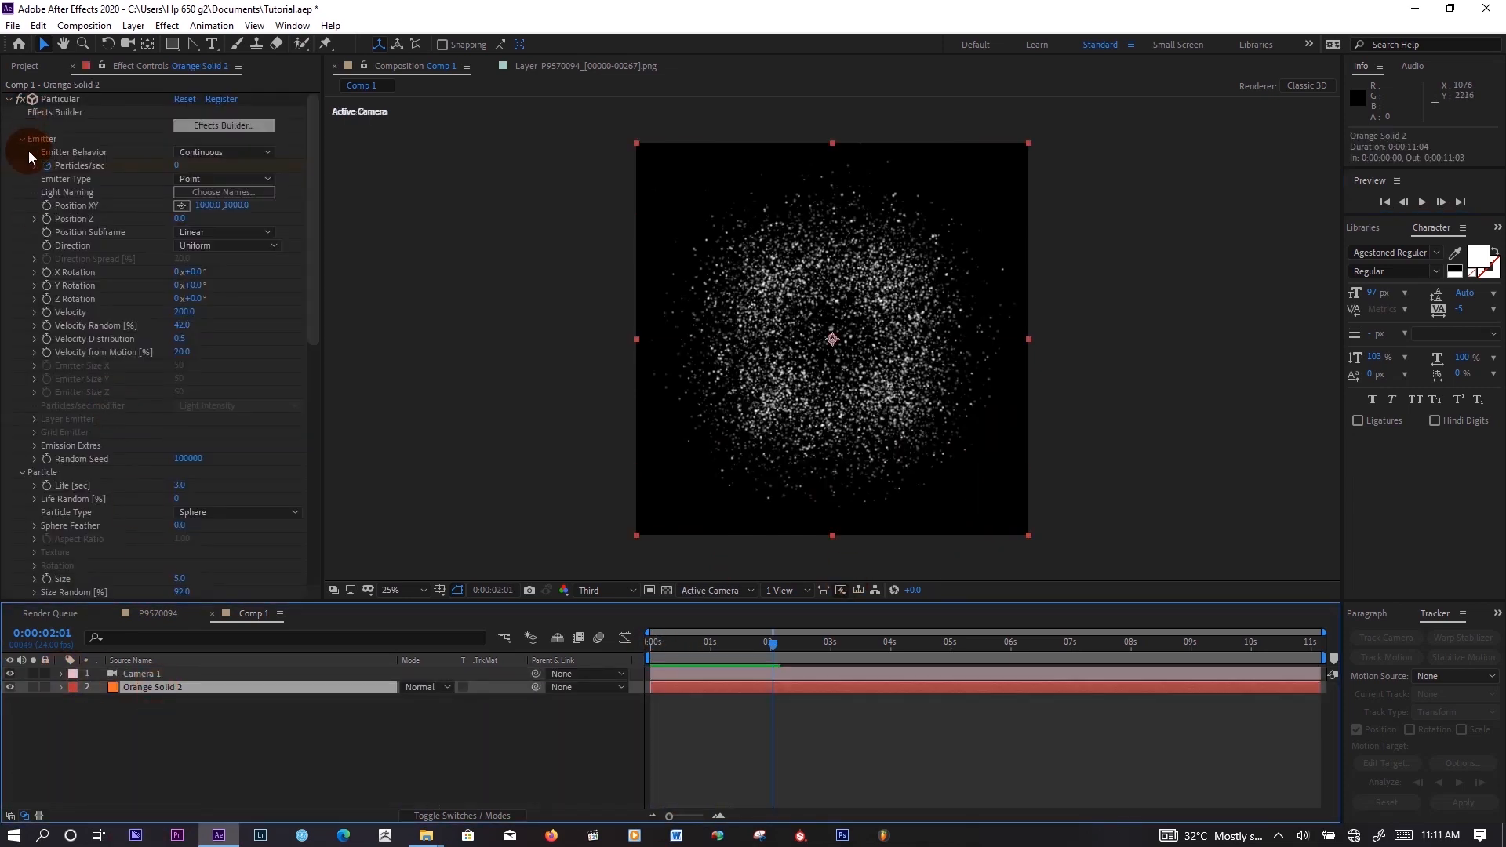
pyautogui.scroll(-6, 55, 482)
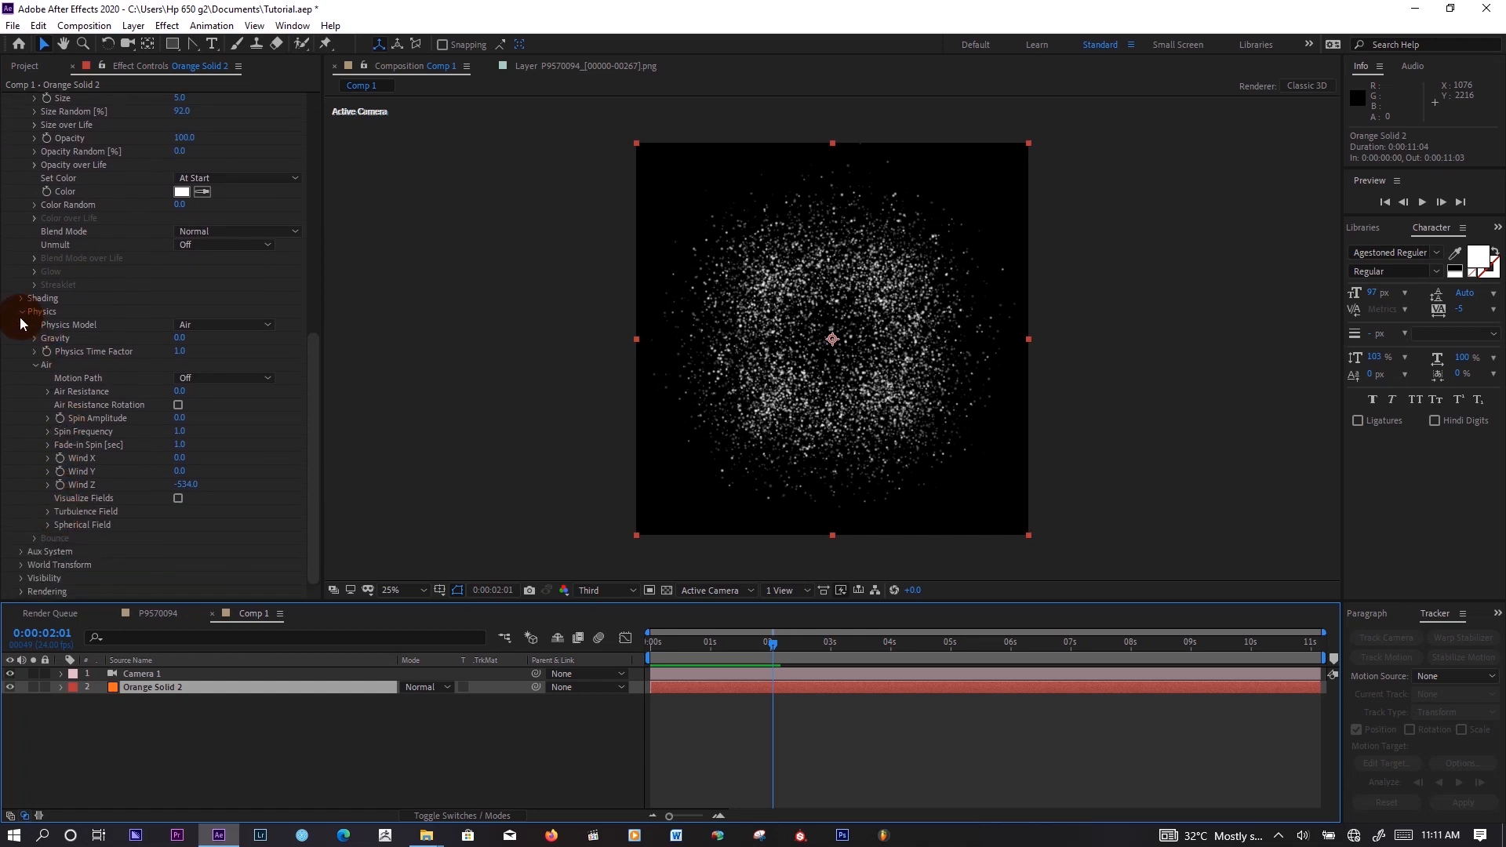
pyautogui.click(48, 511)
pyautogui.scroll(-3, 47, 512)
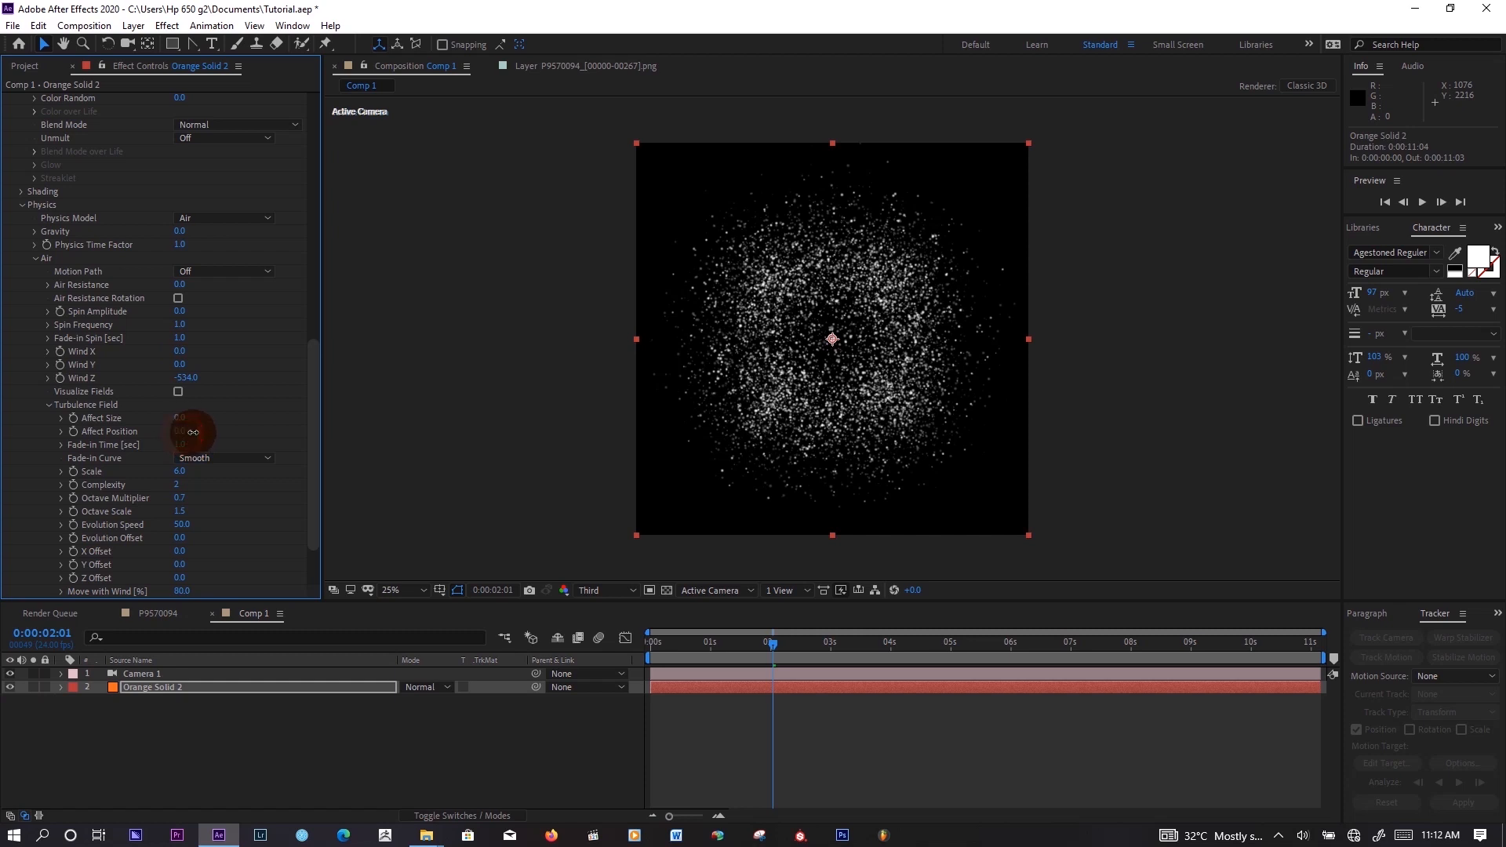
pyautogui.moveTo(193, 432); pyautogui.dragTo(413, 438)
pyautogui.click(1422, 202)
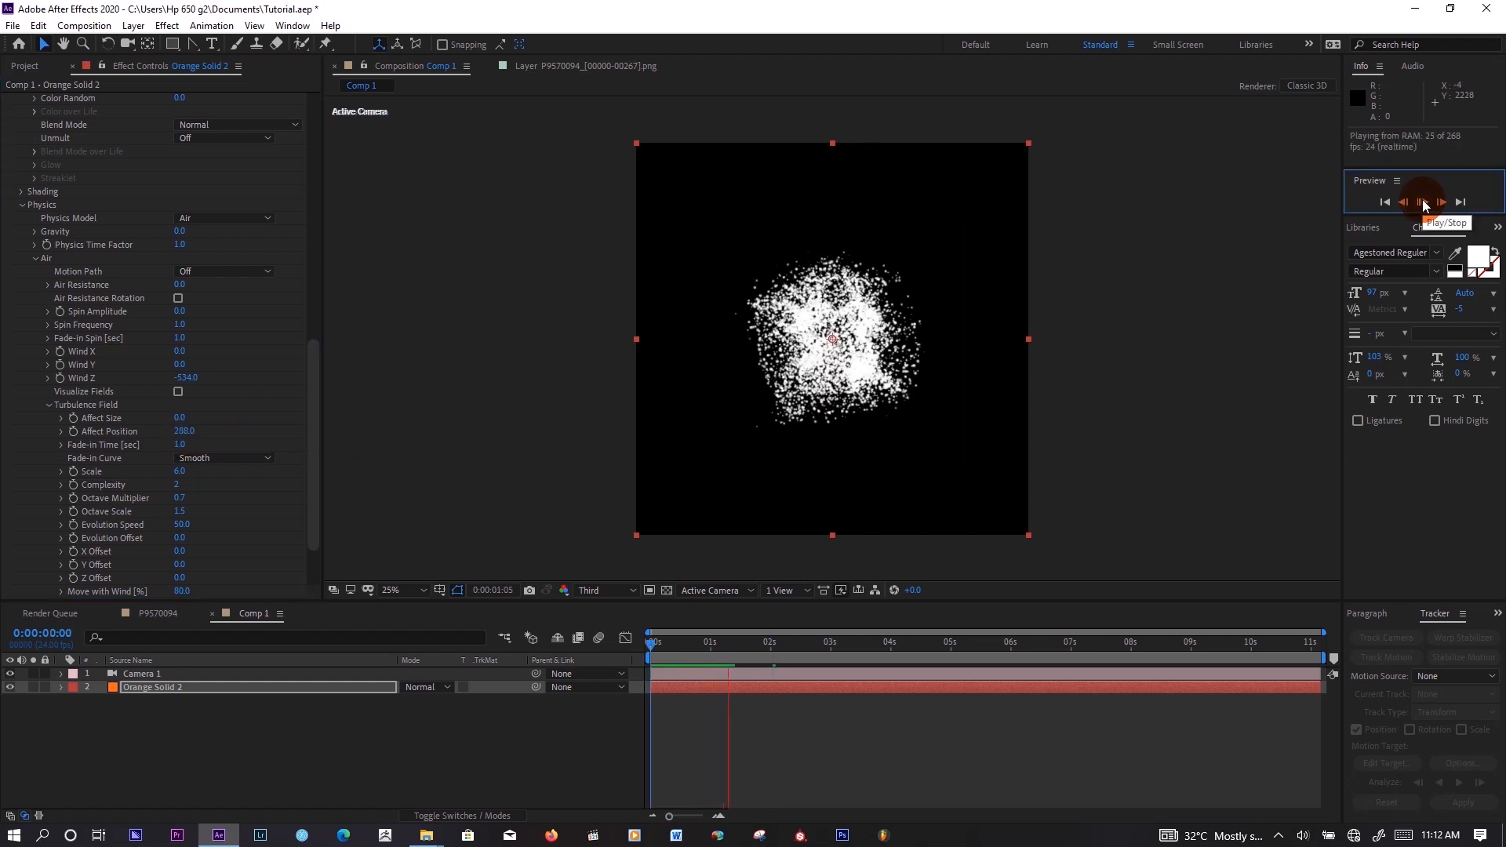
# - Animate Particular's Wind X from 0 at the start to -184 and play back the particle animation
pyautogui.scroll(-1, 185, 329)
pyautogui.moveTo(187, 329); pyautogui.dragTo(44, 343)
pyautogui.click(652, 644)
pyautogui.click(1423, 203)
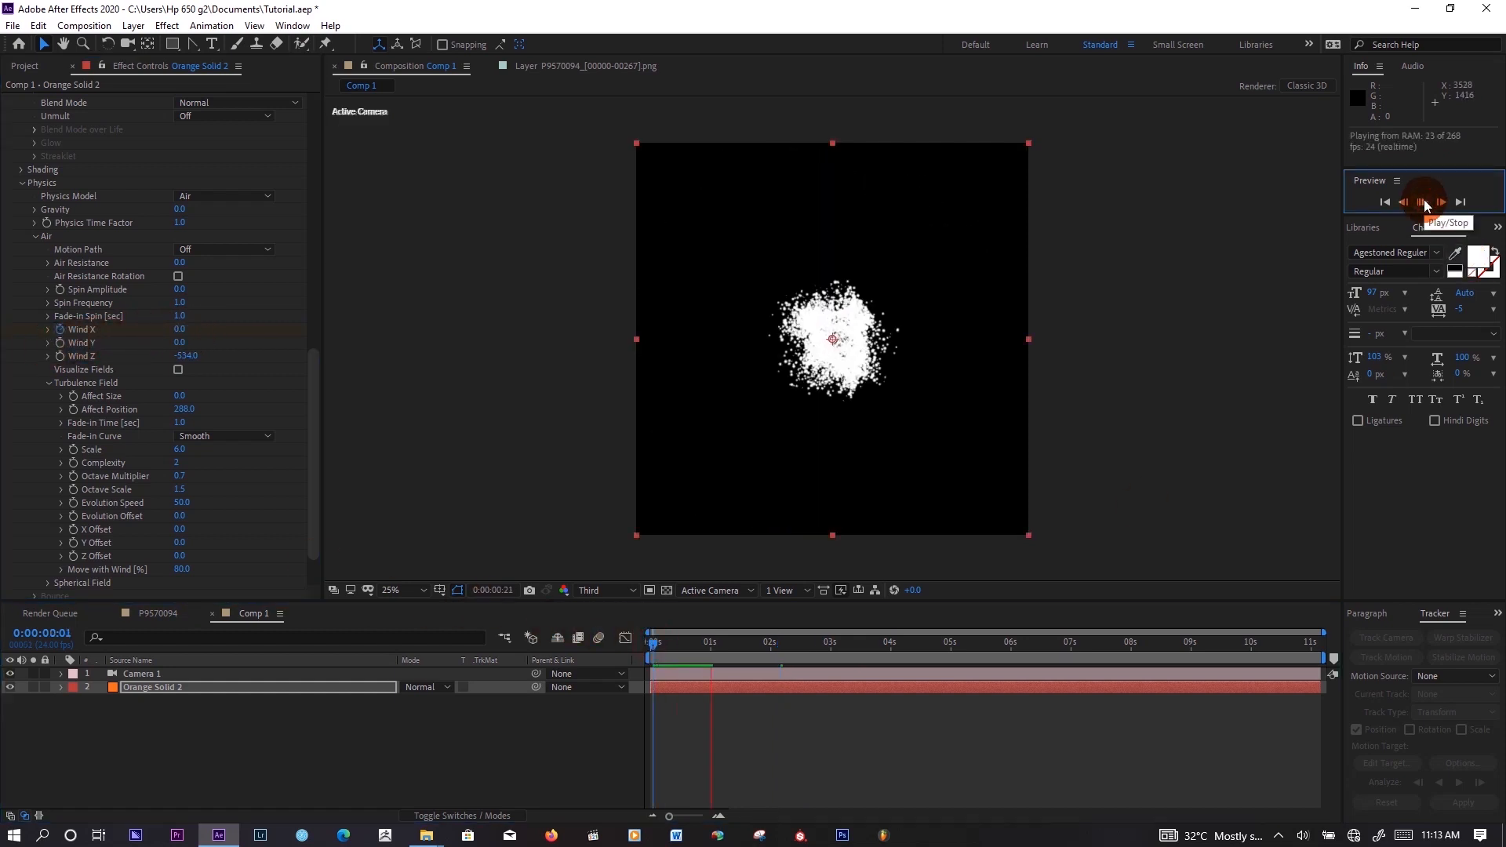
# - Switch to the P9570094 composition, move to 0:00:08:18 and add Comp 1 to it
pyautogui.click(158, 612)
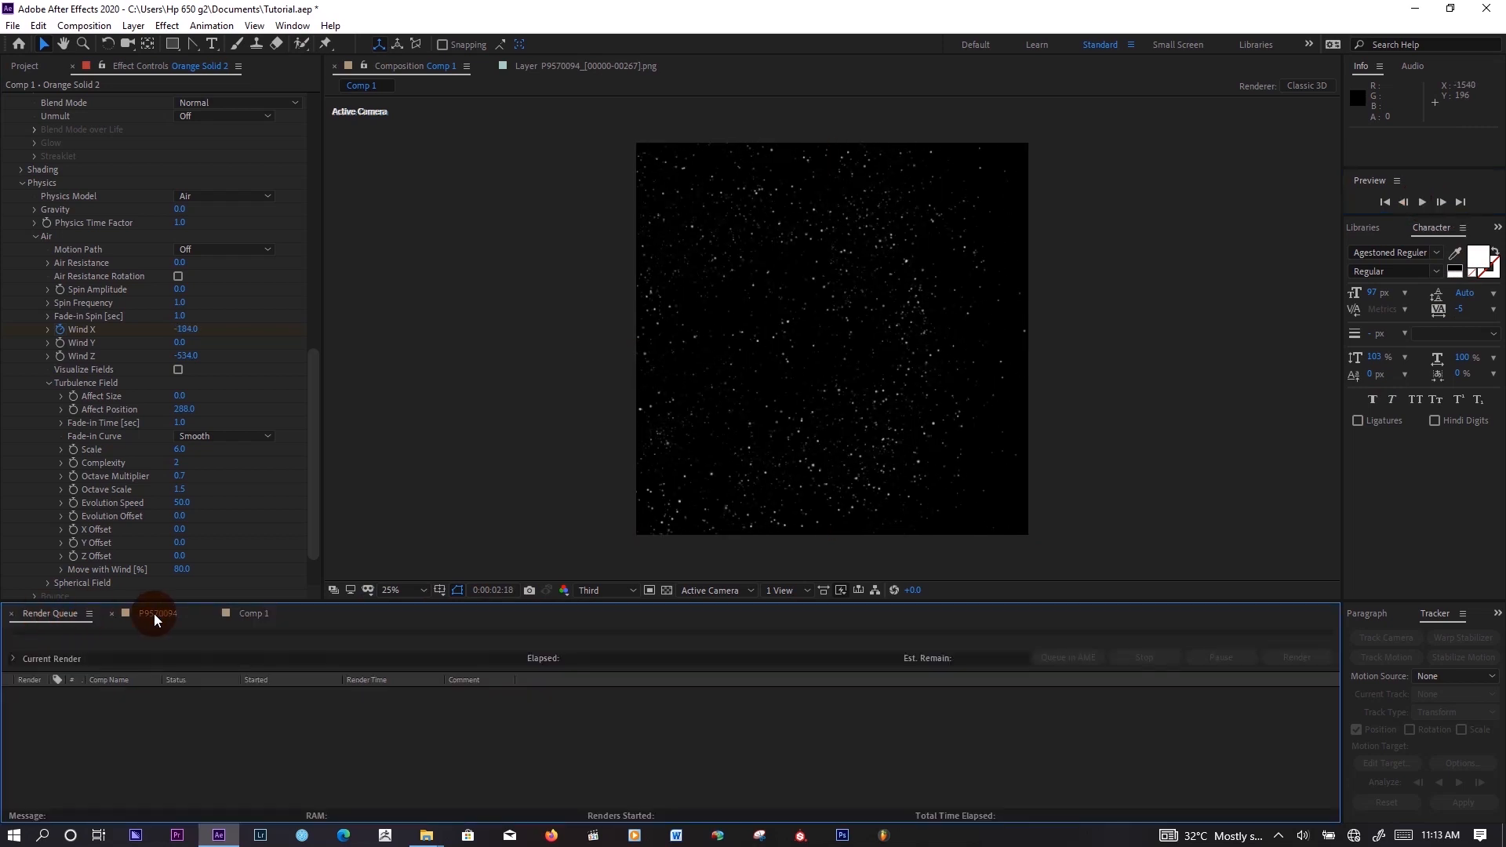
pyautogui.moveTo(1095, 640); pyautogui.dragTo(1175, 641)
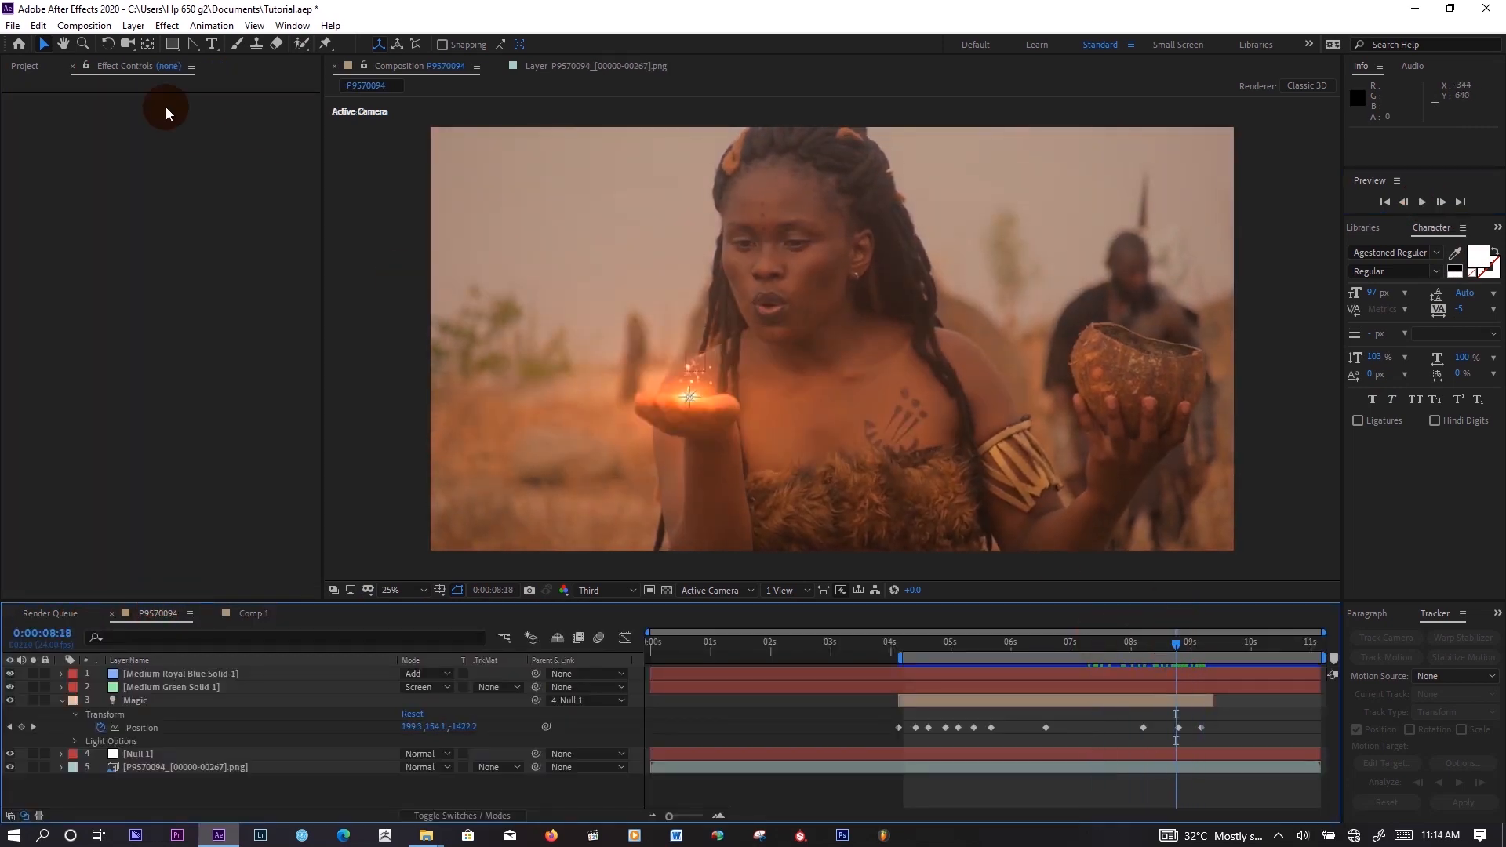
pyautogui.click(25, 65)
pyautogui.click(53, 208)
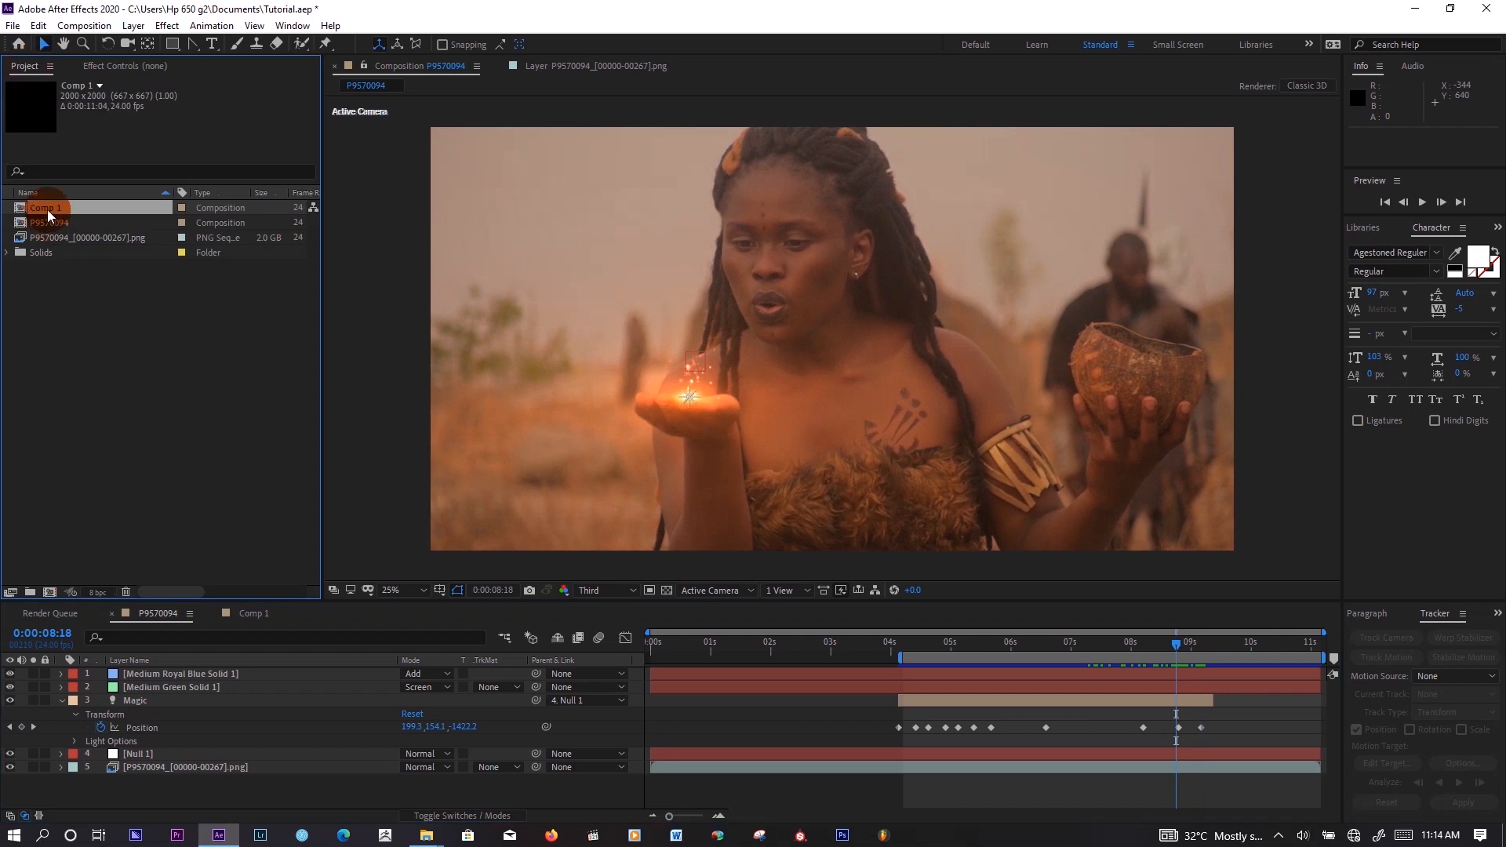
pyautogui.moveTo(46, 208); pyautogui.dragTo(1007, 367)
# - Shift the Comp 1 layer to start at 0:00:08:11 and centre it on the woman's glowing hand at 1316, 1360
pyautogui.click(704, 676)
pyautogui.moveTo(704, 676); pyautogui.dragTo(1212, 672)
pyautogui.moveTo(1033, 367); pyautogui.dragTo(714, 394)
pyautogui.moveTo(1175, 673); pyautogui.dragTo(1179, 672)
# - Keyframe Comp 1's Position at 0:00:08:18, then move the layer to 1088, 1140 at 0:00:09:13
pyautogui.click(62, 674)
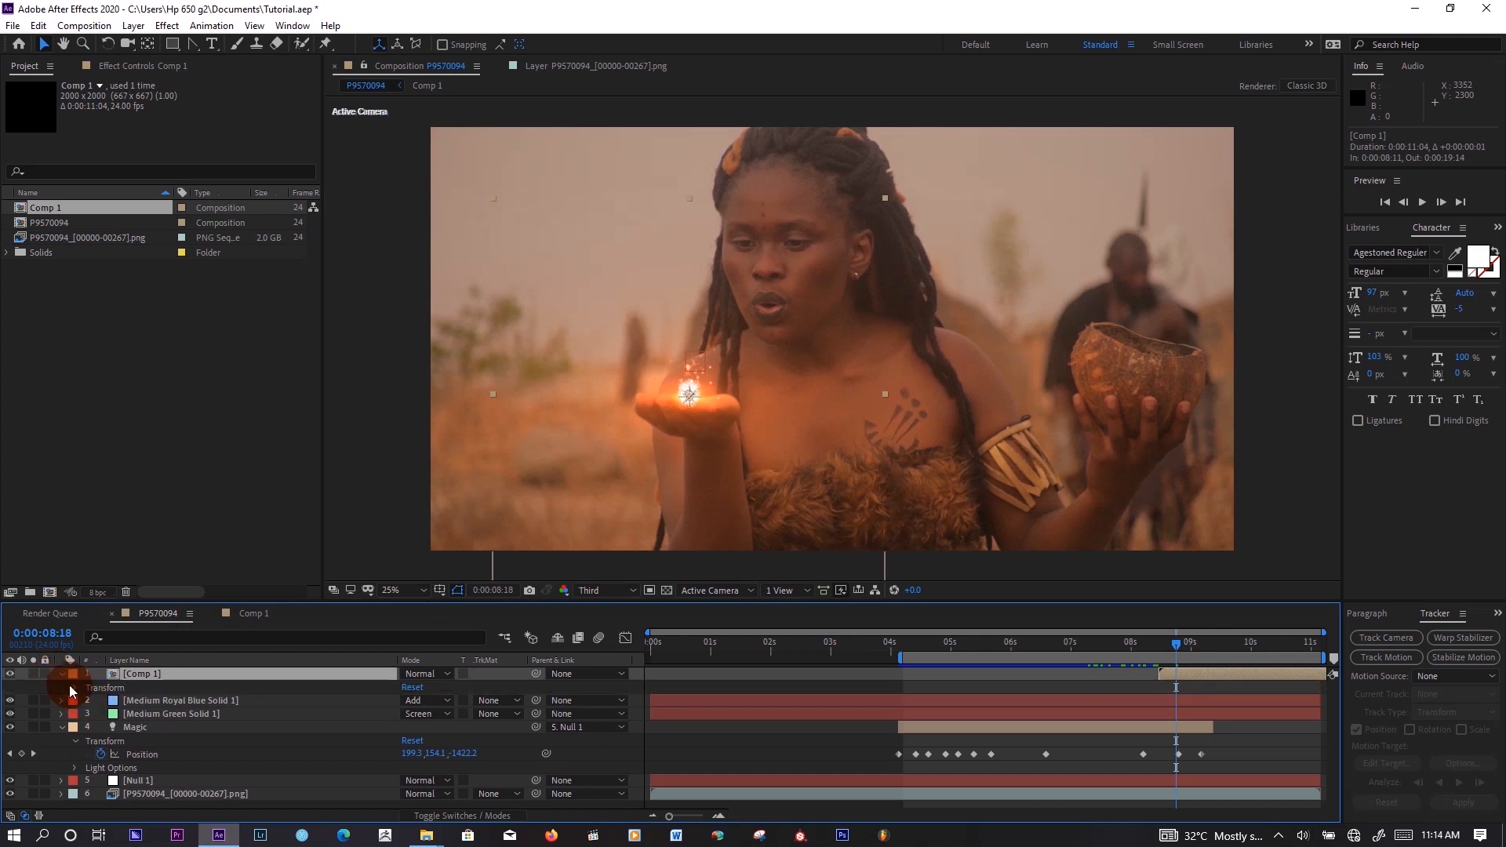
pyautogui.click(75, 687)
pyautogui.click(101, 713)
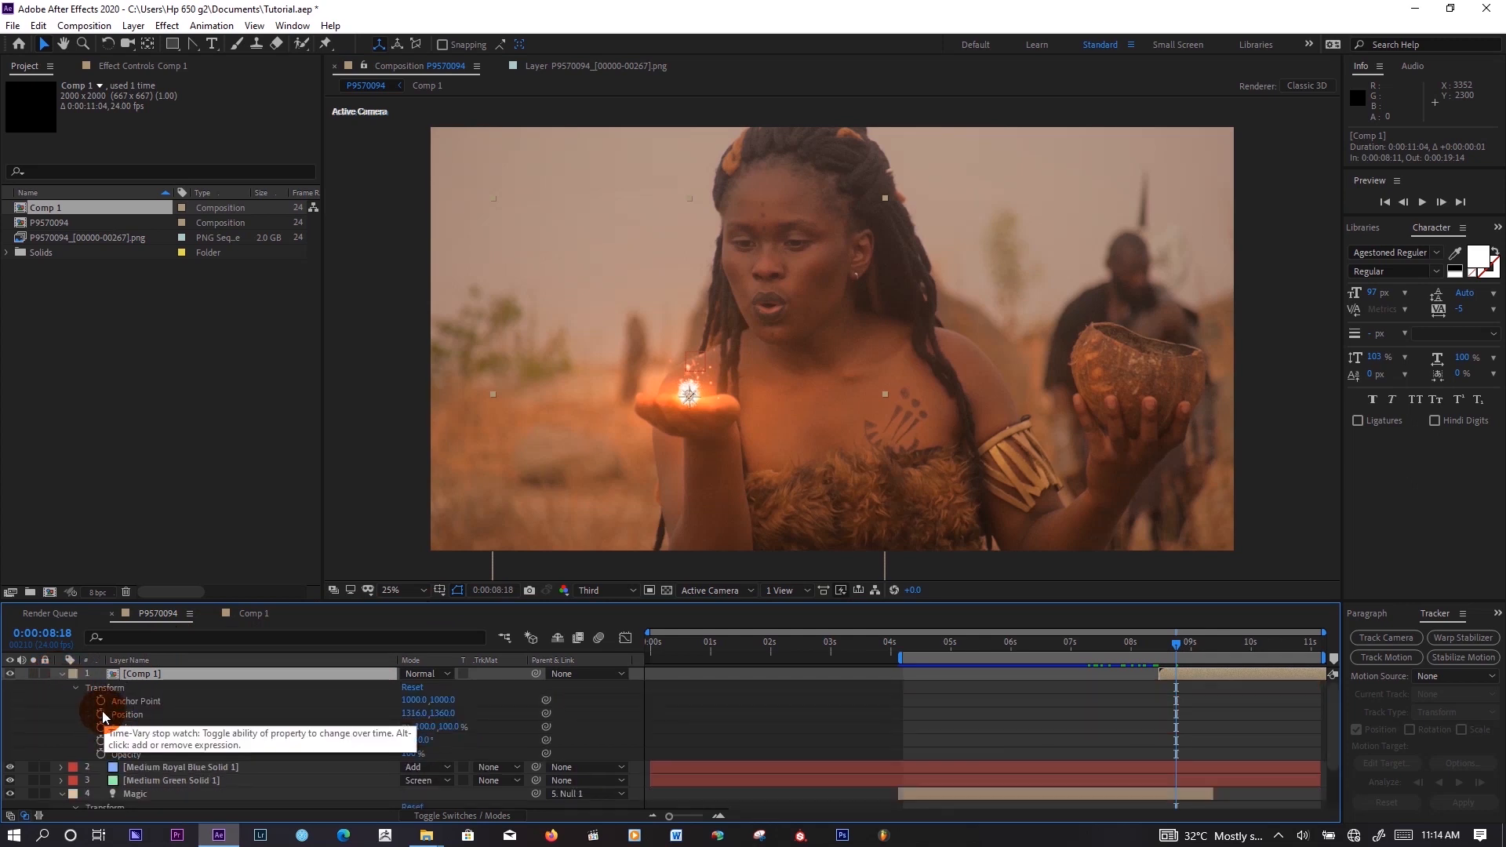
pyautogui.click(1179, 646)
pyautogui.moveTo(1182, 650); pyautogui.dragTo(1223, 646)
pyautogui.moveTo(729, 396); pyautogui.dragTo(685, 352)
pyautogui.click(1201, 690)
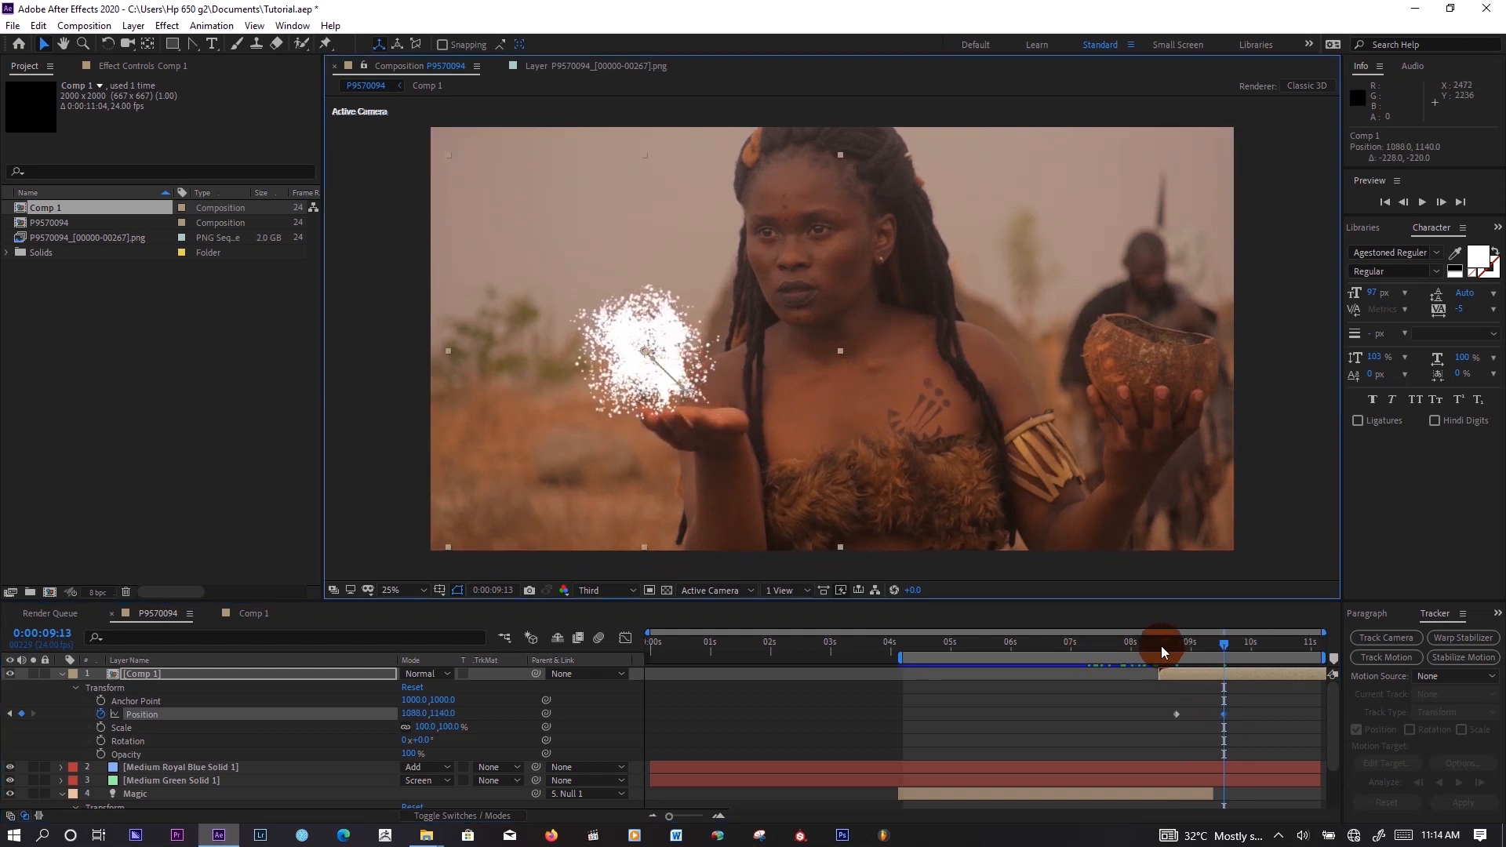
# - Play back the particle burst's movement off the hand from about 0:00:08:08
pyautogui.click(1162, 646)
pyautogui.click(1424, 201)
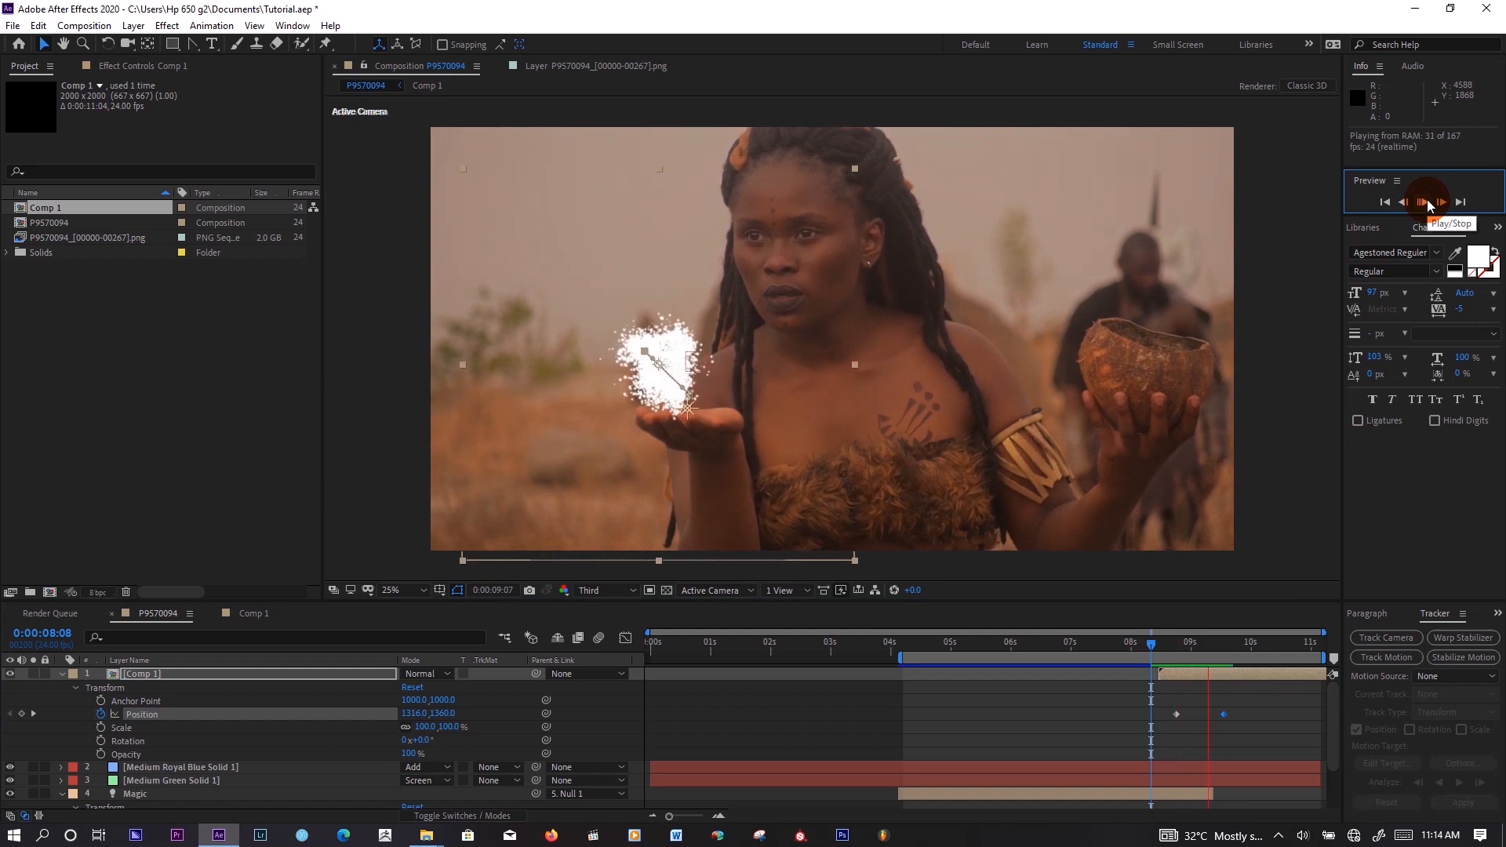
pyautogui.moveTo(1252, 637); pyautogui.dragTo(1291, 647)
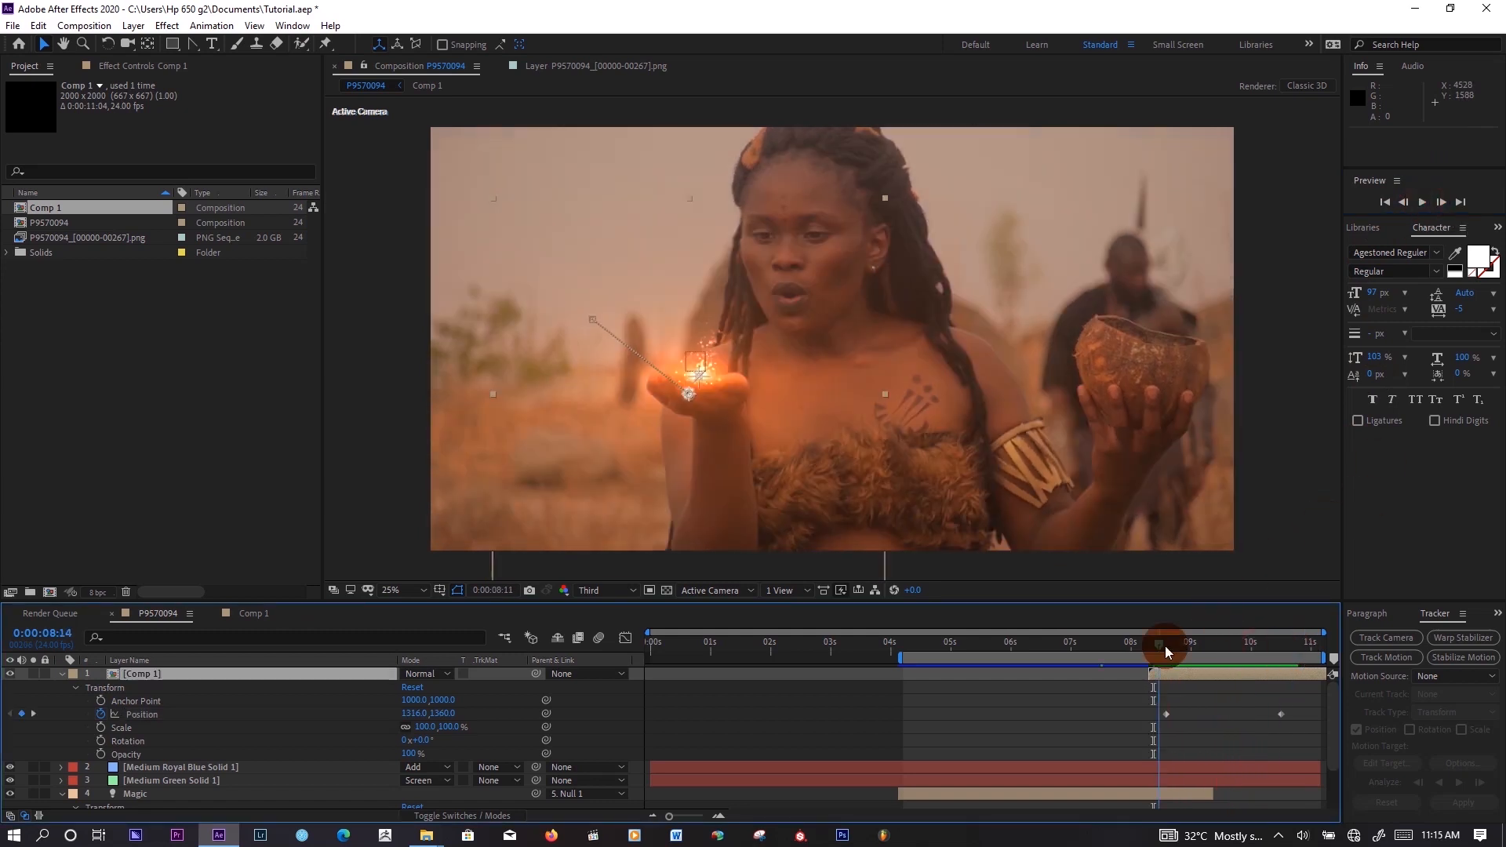
# - Apply VC Color Vibrance to the Comp 1 layer and set its color to orange
pyautogui.click(1167, 647)
pyautogui.click(955, 724)
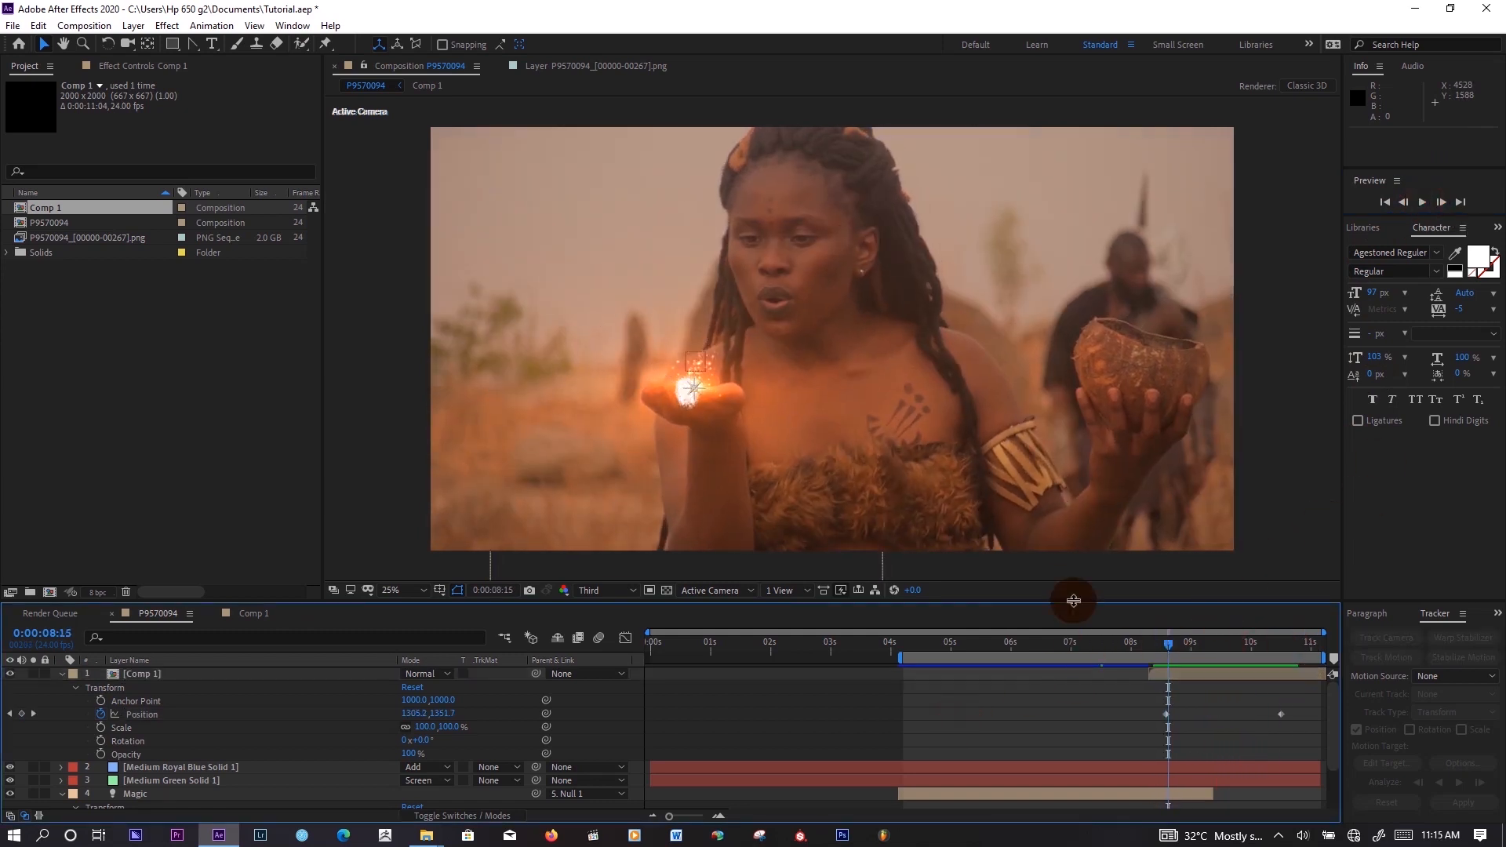
pyautogui.click(1180, 677)
pyautogui.click(167, 25)
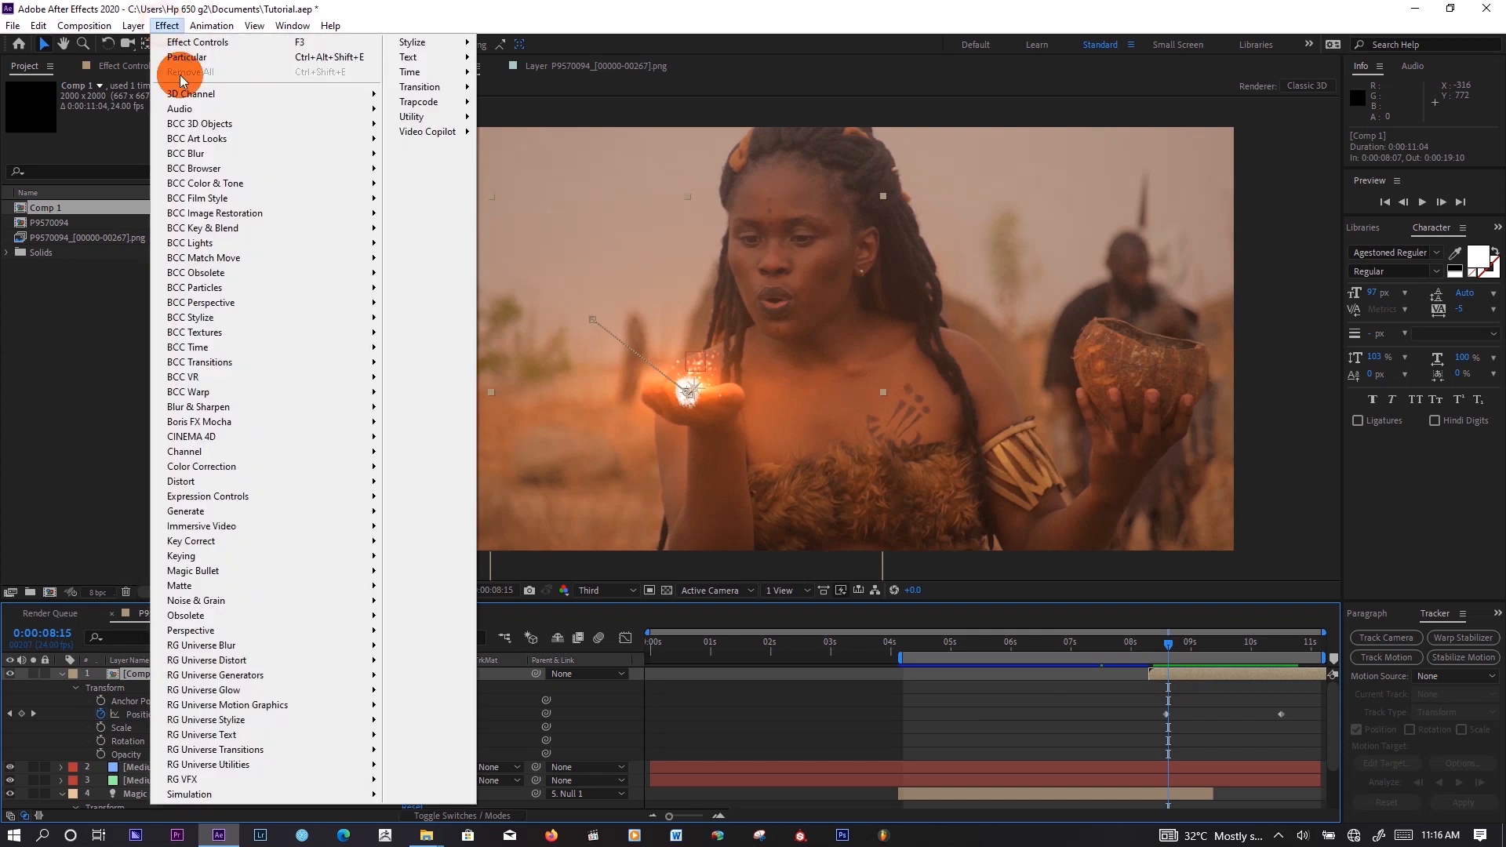
pyautogui.moveTo(444, 110)
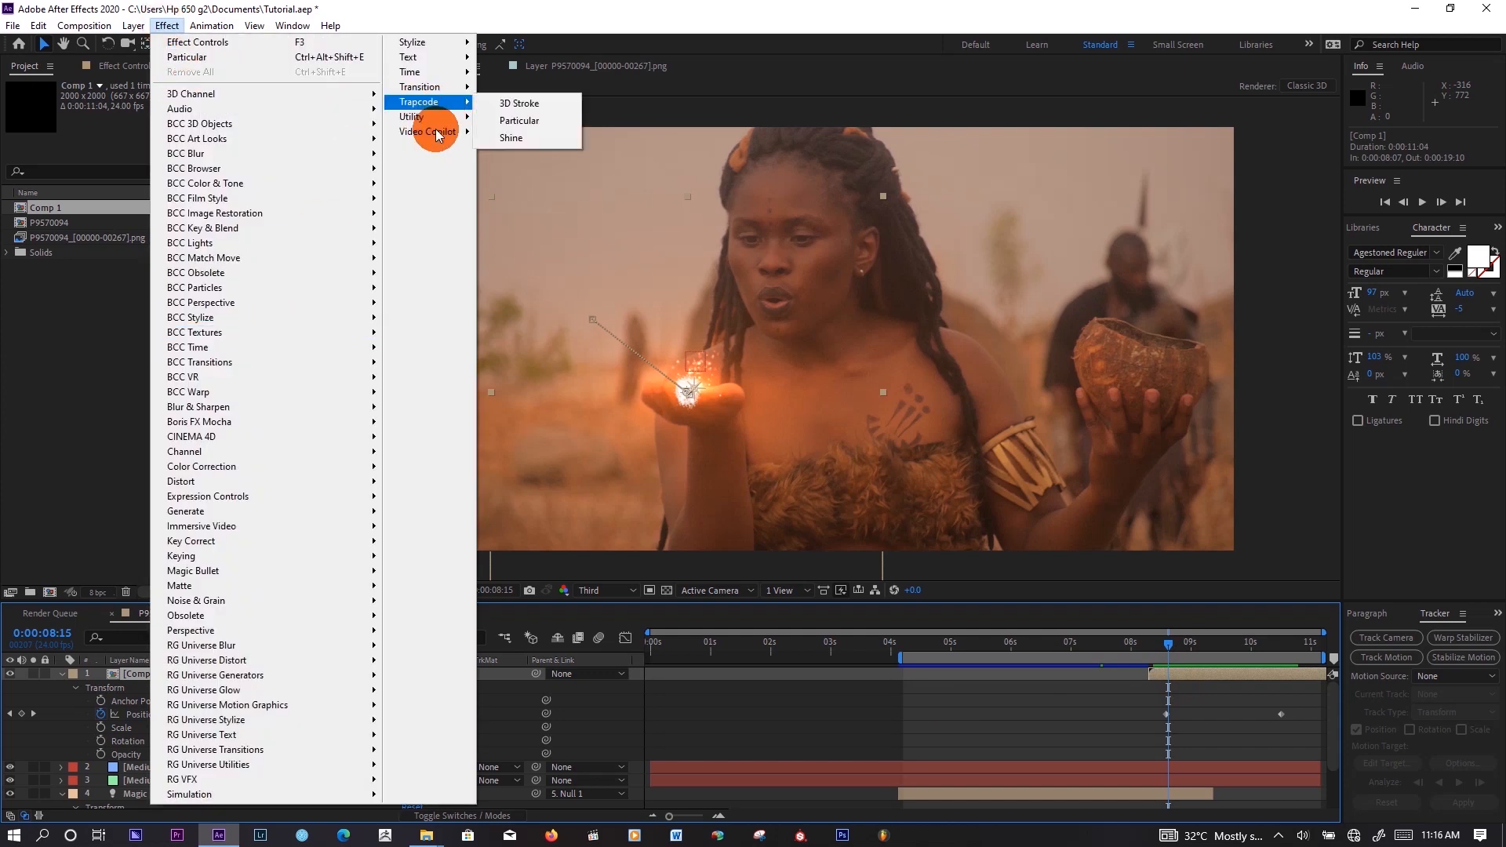
pyautogui.click(520, 171)
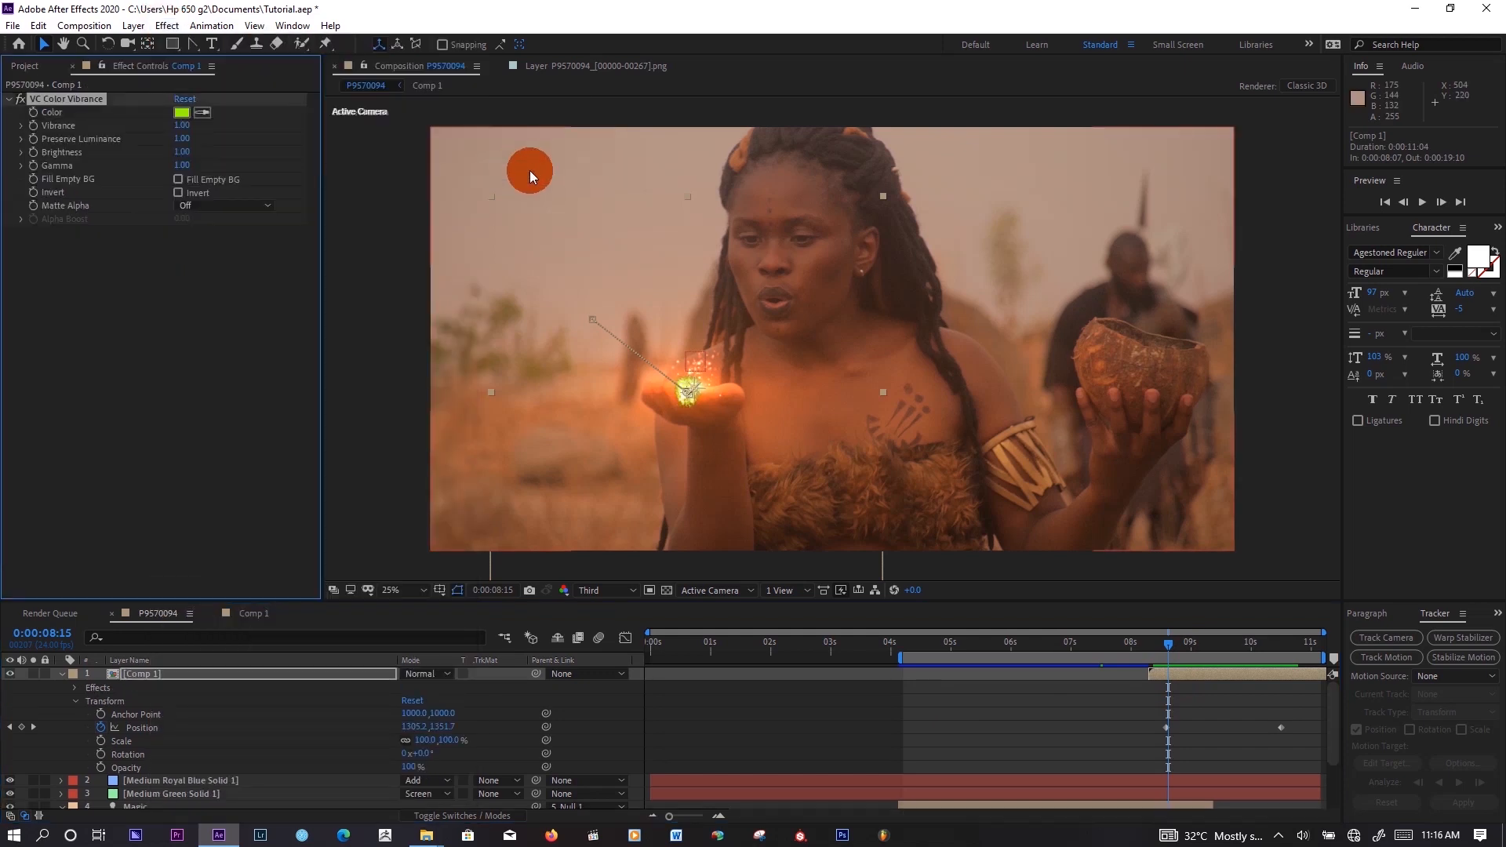
pyautogui.click(181, 112)
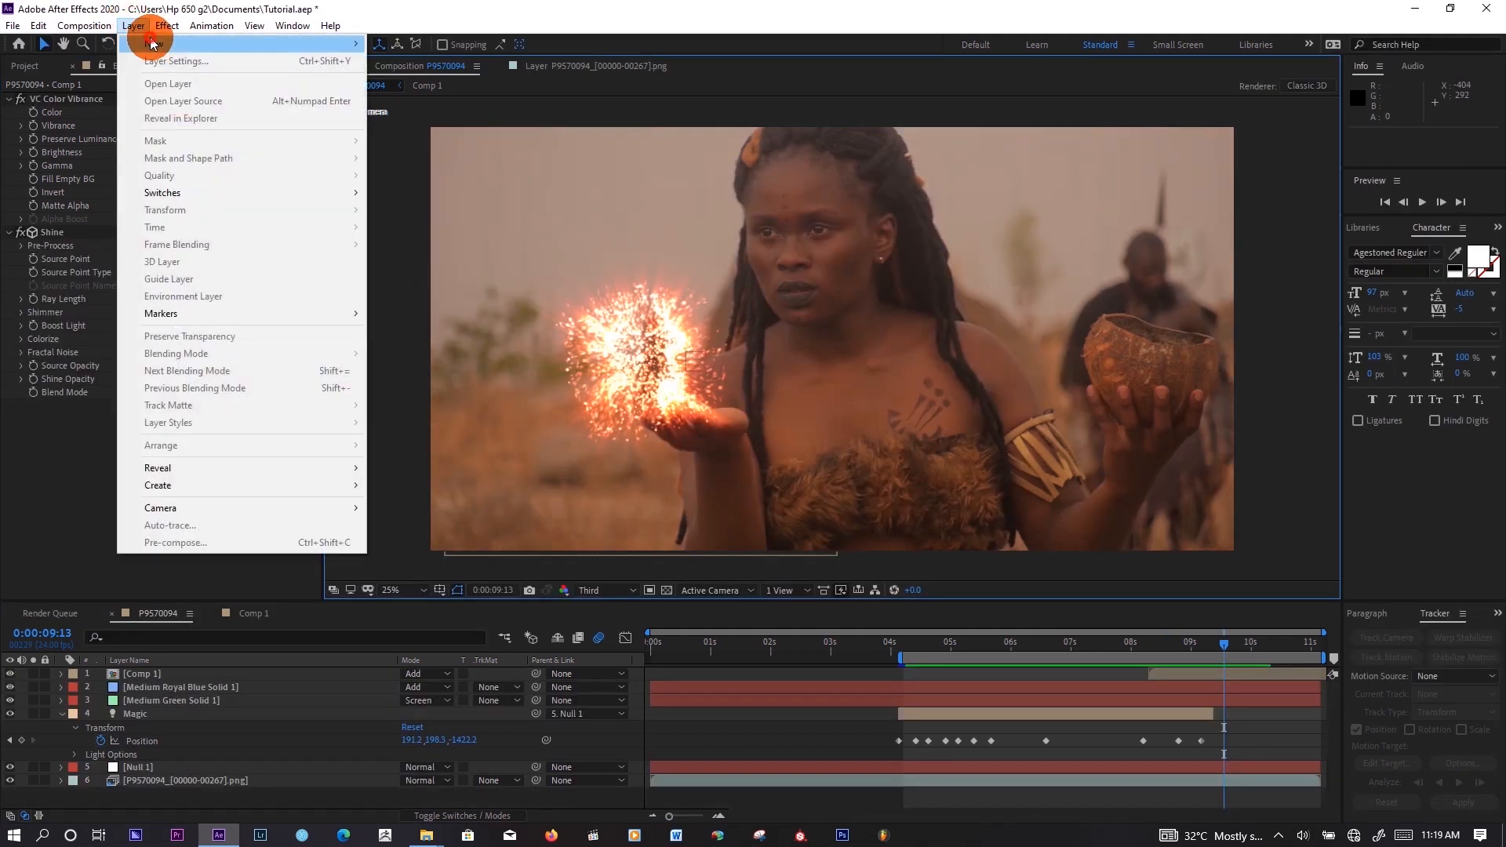
# - Create a new 4096 × 2160 px magenta solid layer
pyautogui.moveTo(168, 57)
pyautogui.click(444, 58)
pyautogui.click(697, 468)
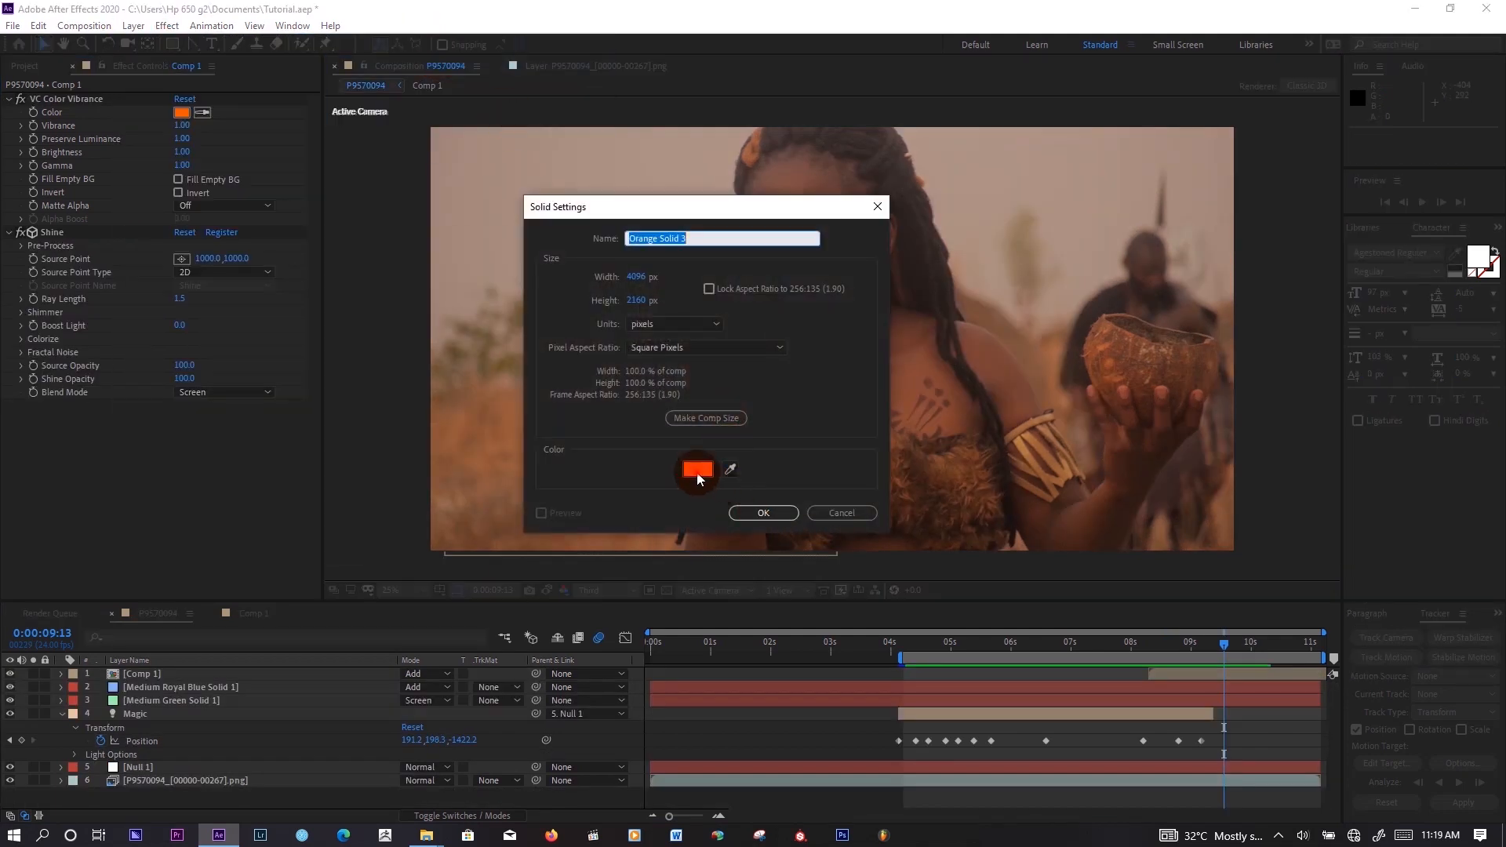
pyautogui.moveTo(239, 466); pyautogui.dragTo(246, 334)
pyautogui.click(364, 303)
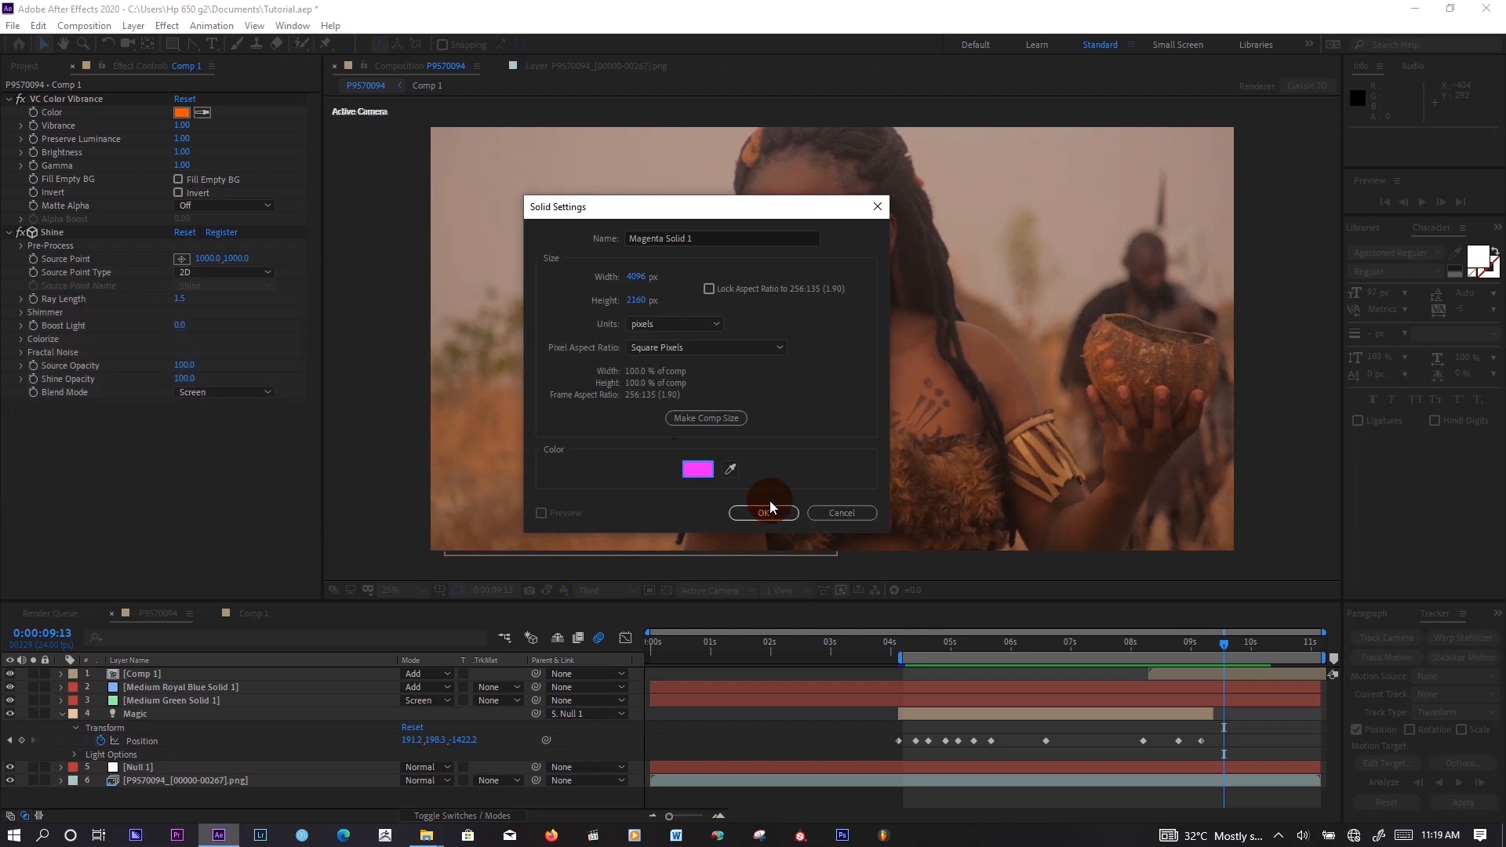
pyautogui.click(762, 513)
# - Apply Optical Flares to the magenta solid with the flare at 1092, 1164 and set the layer's blending mode to Add
pyautogui.click(167, 25)
pyautogui.moveTo(427, 131)
pyautogui.click(510, 131)
pyautogui.click(422, 673)
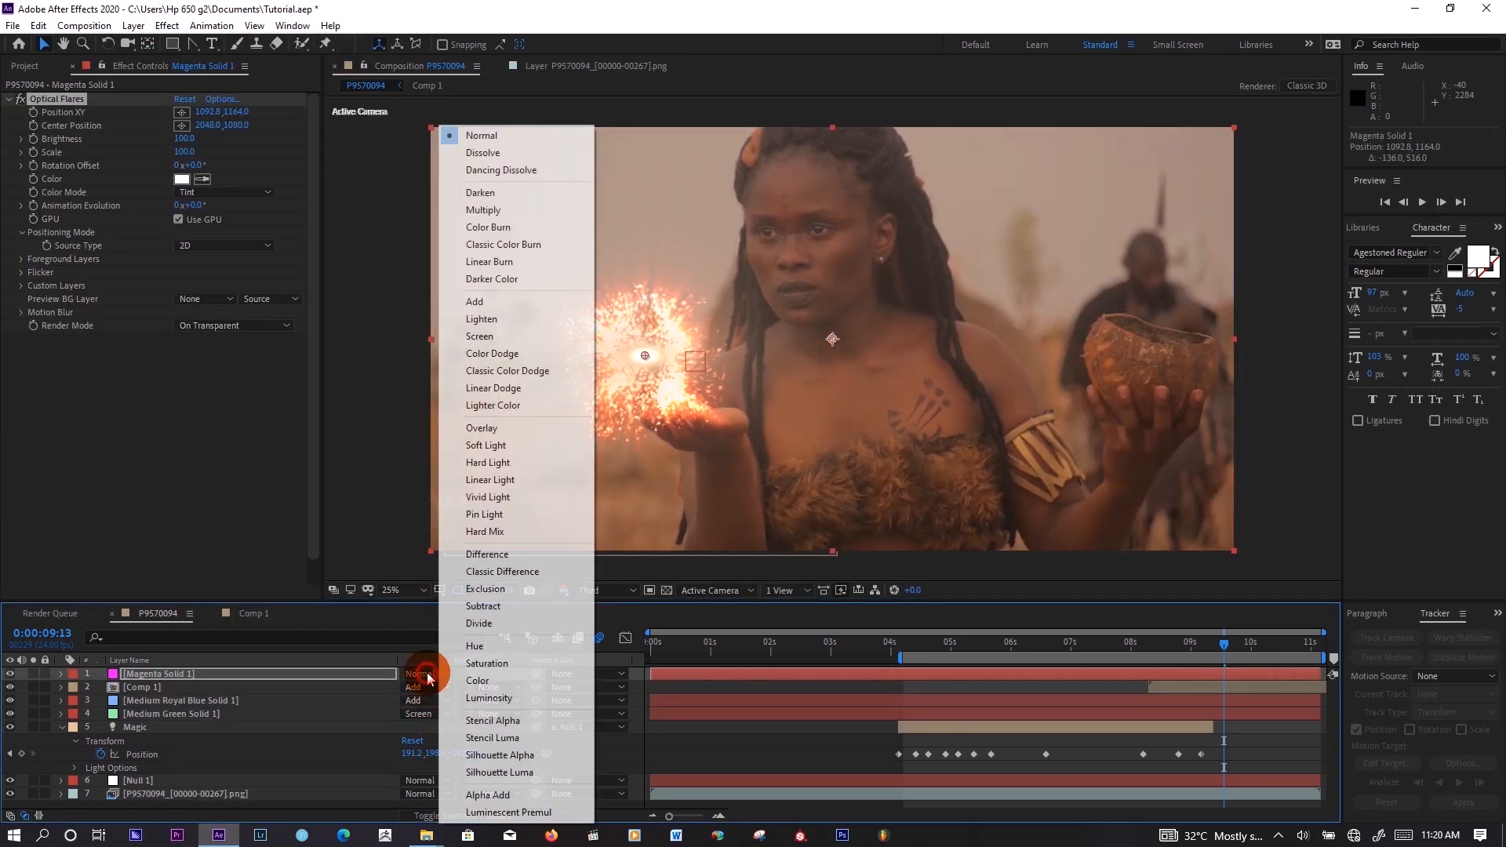
pyautogui.click(478, 304)
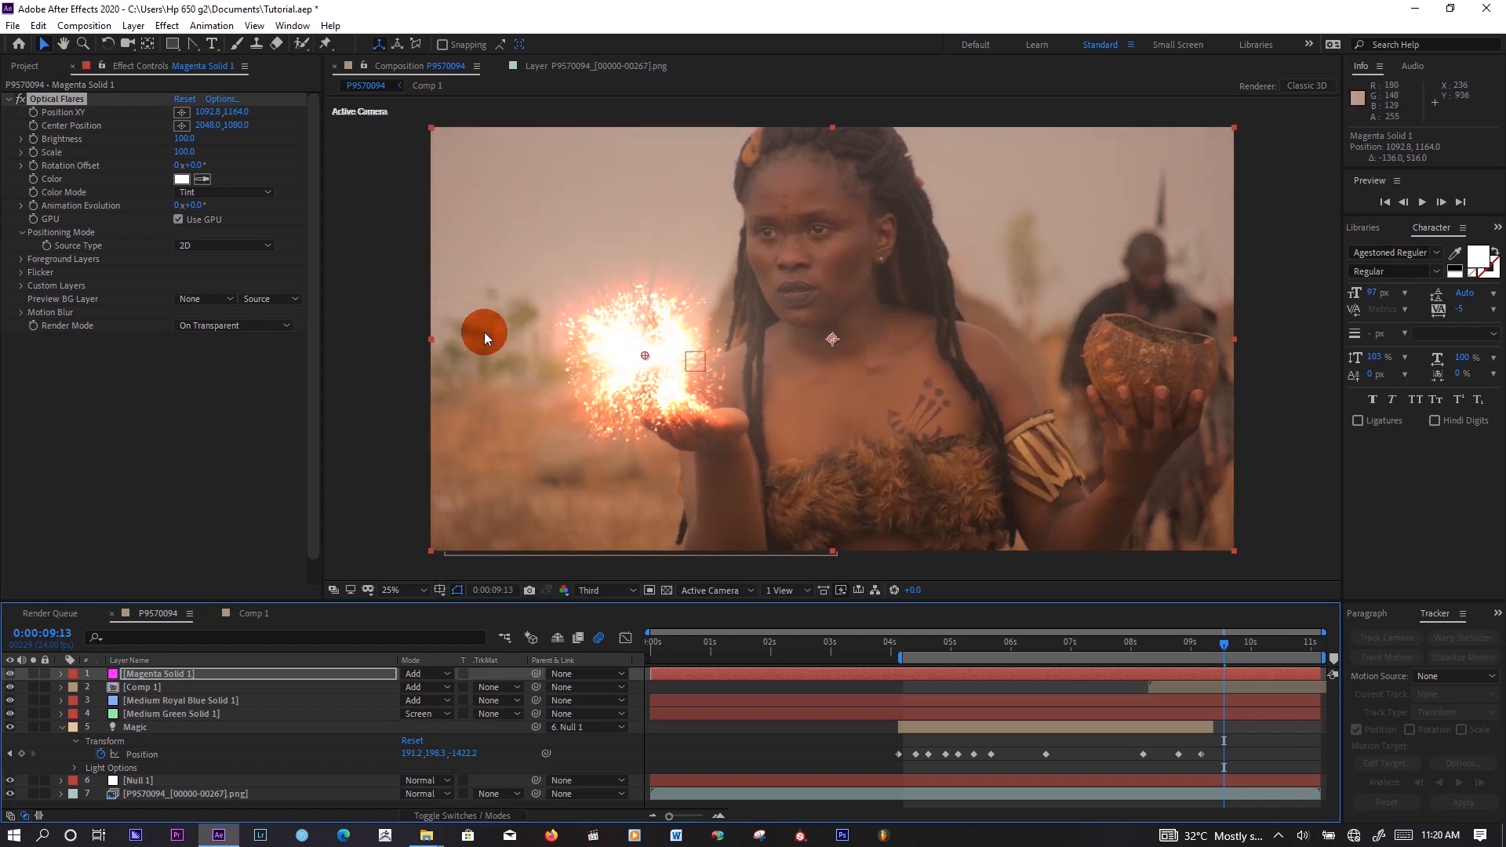
# - Start keyframing the flare's Position XY at 0:00:09:13 and move back to about 0:00:09:09
pyautogui.click(61, 674)
pyautogui.click(74, 688)
pyautogui.click(88, 701)
pyautogui.click(115, 688)
pyautogui.click(1218, 639)
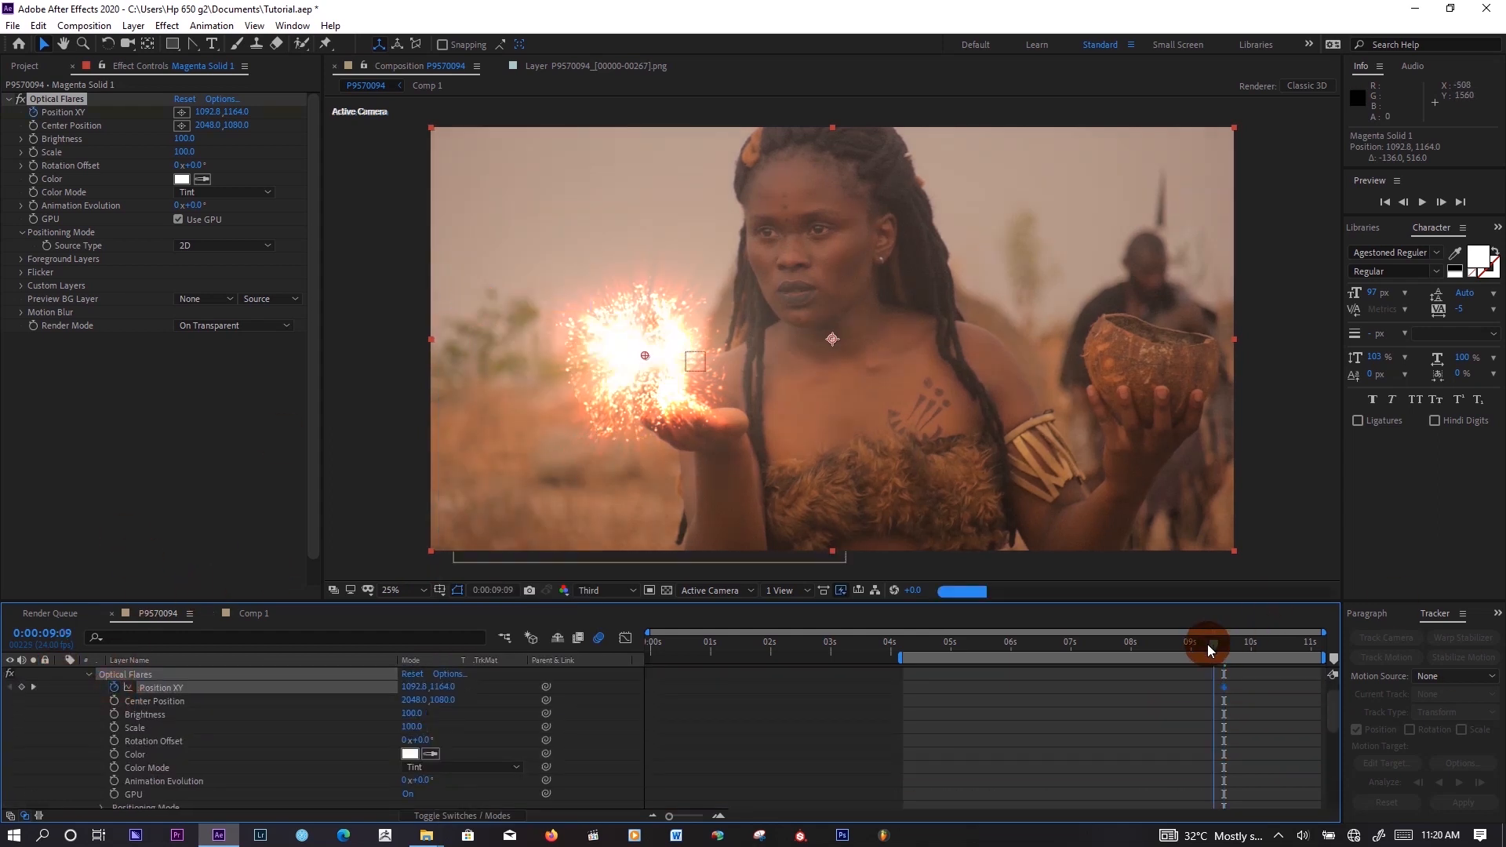